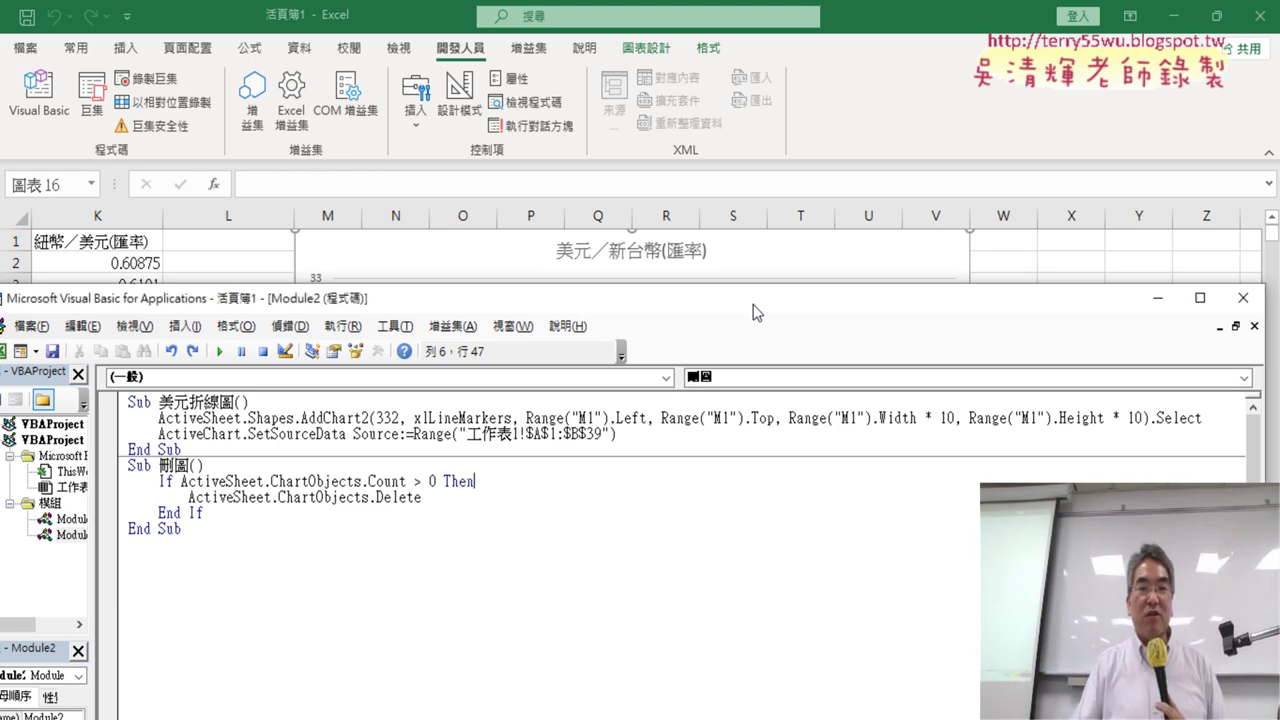
mouse_move(755, 306)
left_mouse_down()
mouse_move(907, 128)
mouse_move(903, 107)
left_mouse_up()
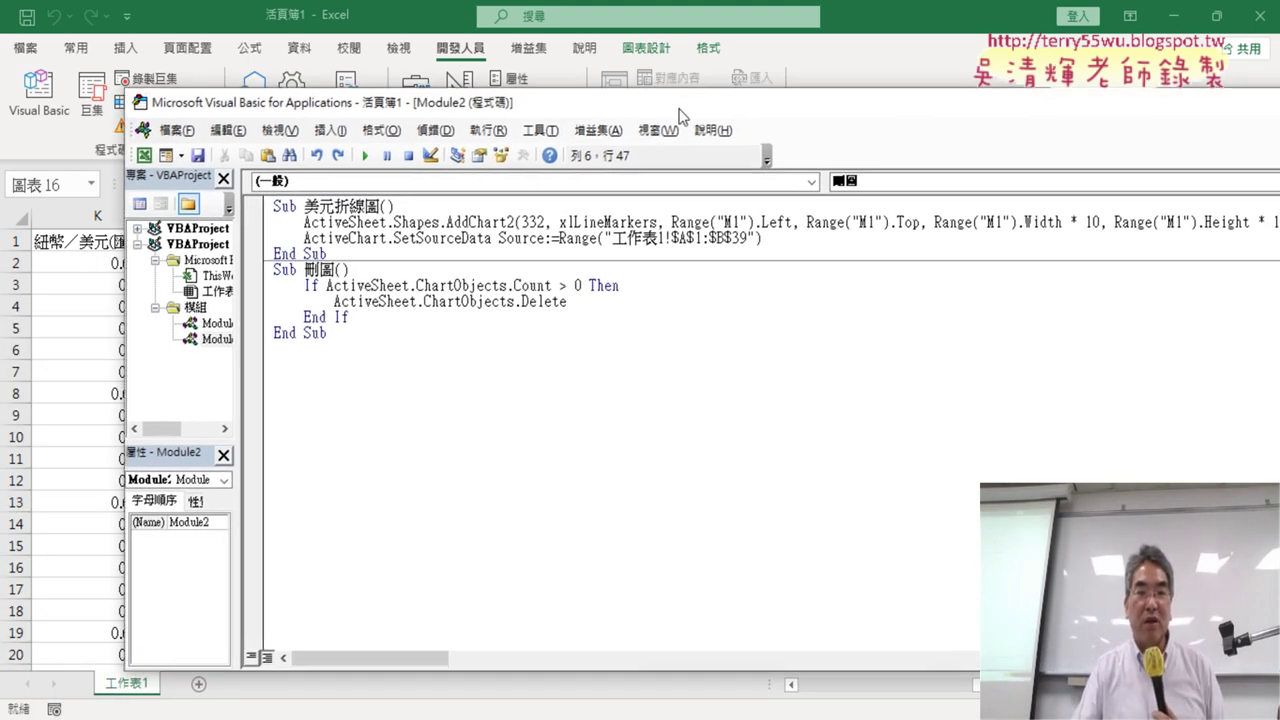
left_click_drag(679, 105, 530, 118)
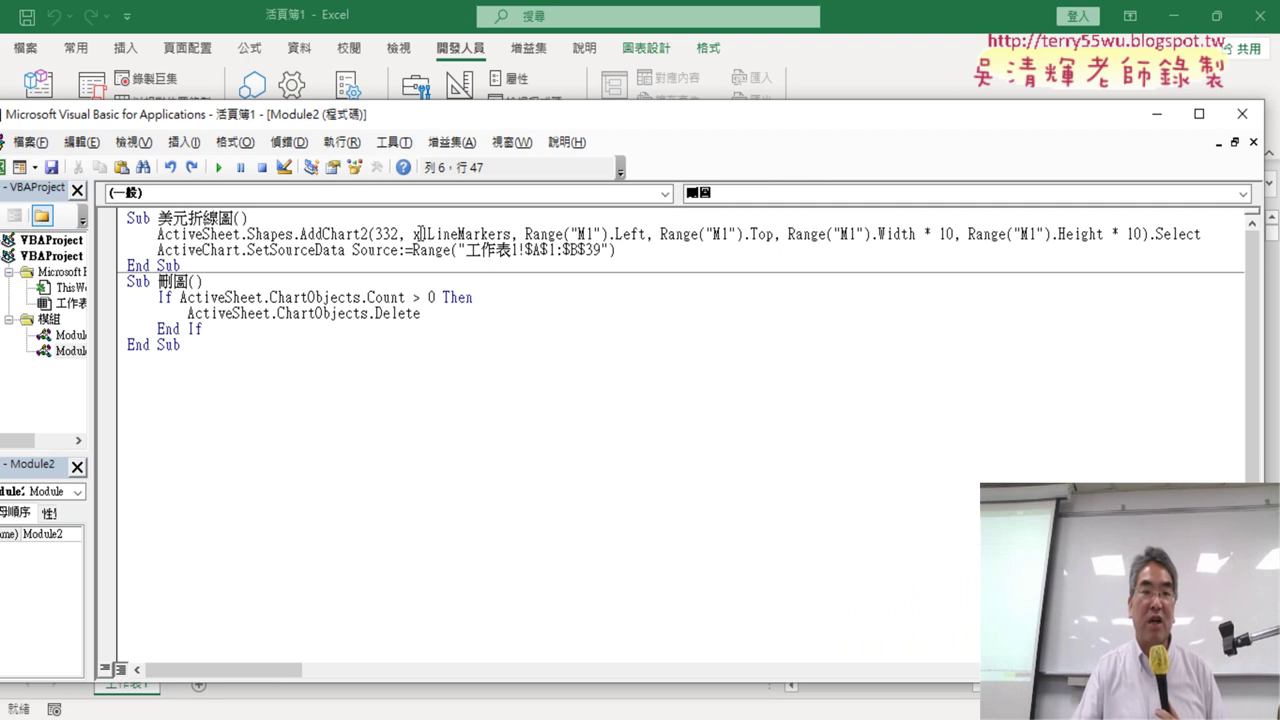
mouse_move(521, 234)
left_mouse_down()
mouse_move(1035, 248)
mouse_move(1138, 236)
left_mouse_up()
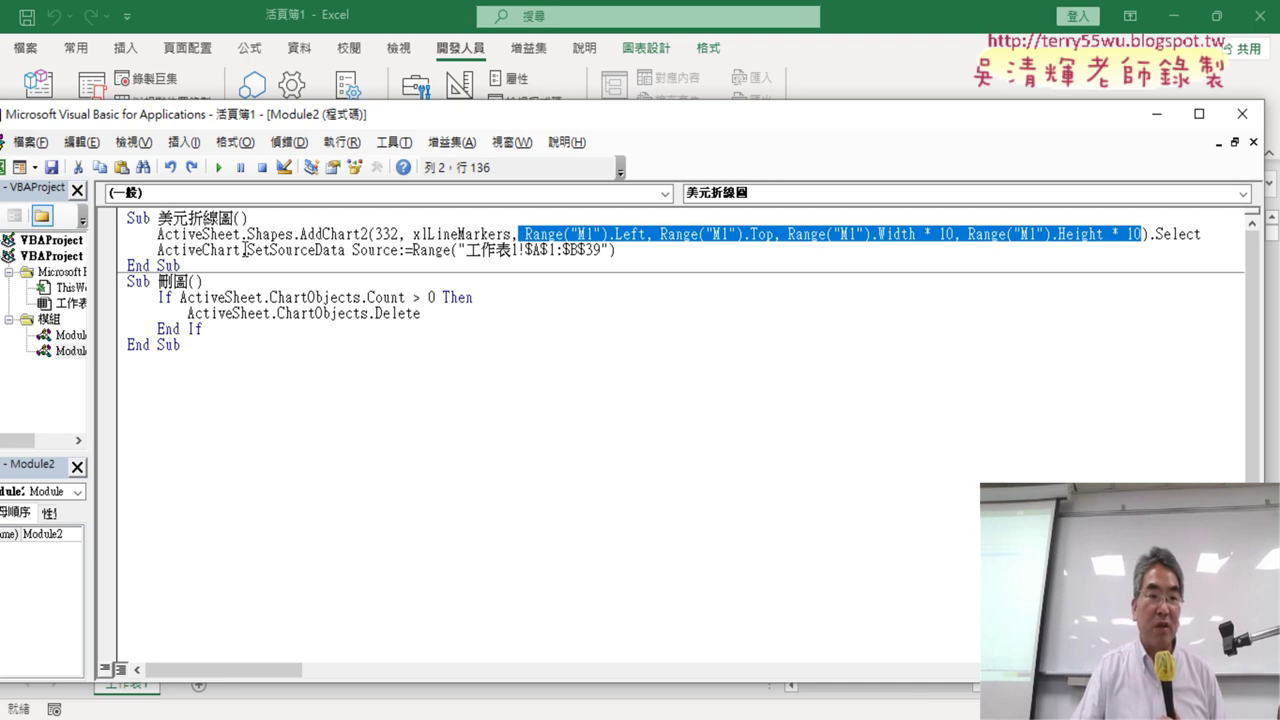
left_click_drag(158, 250, 242, 250)
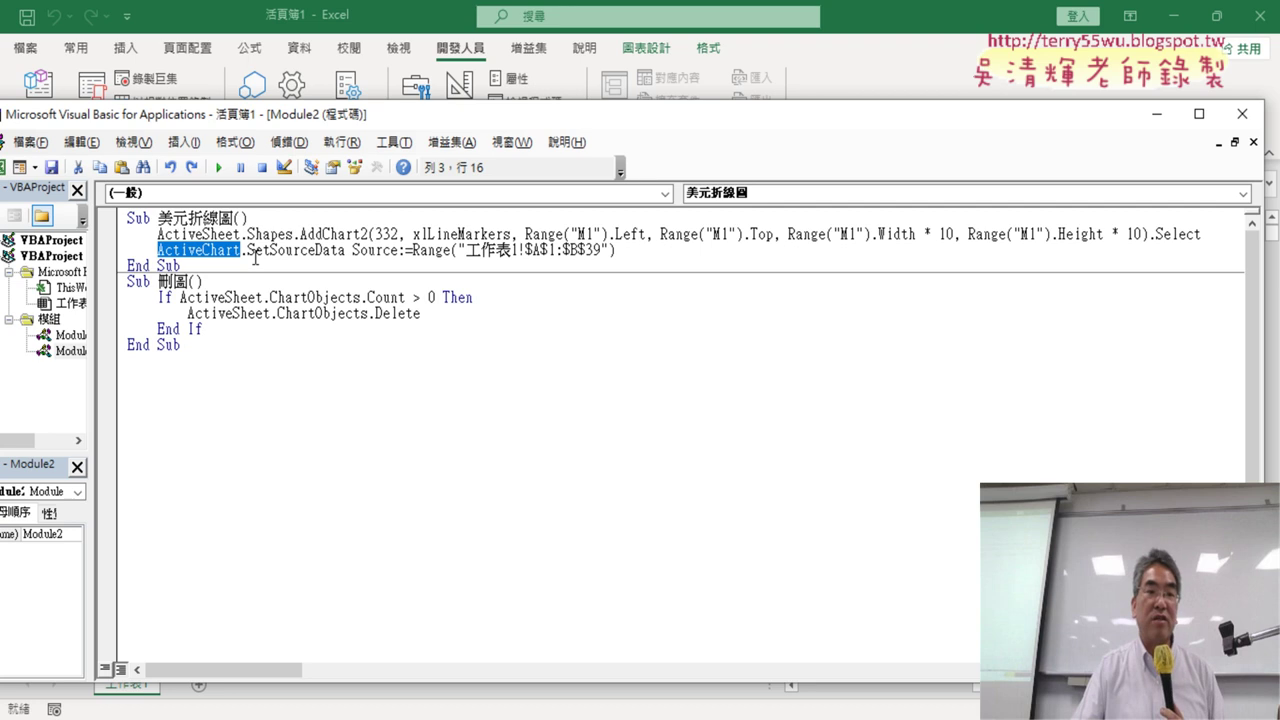
left_click_drag(370, 120, 370, 362)
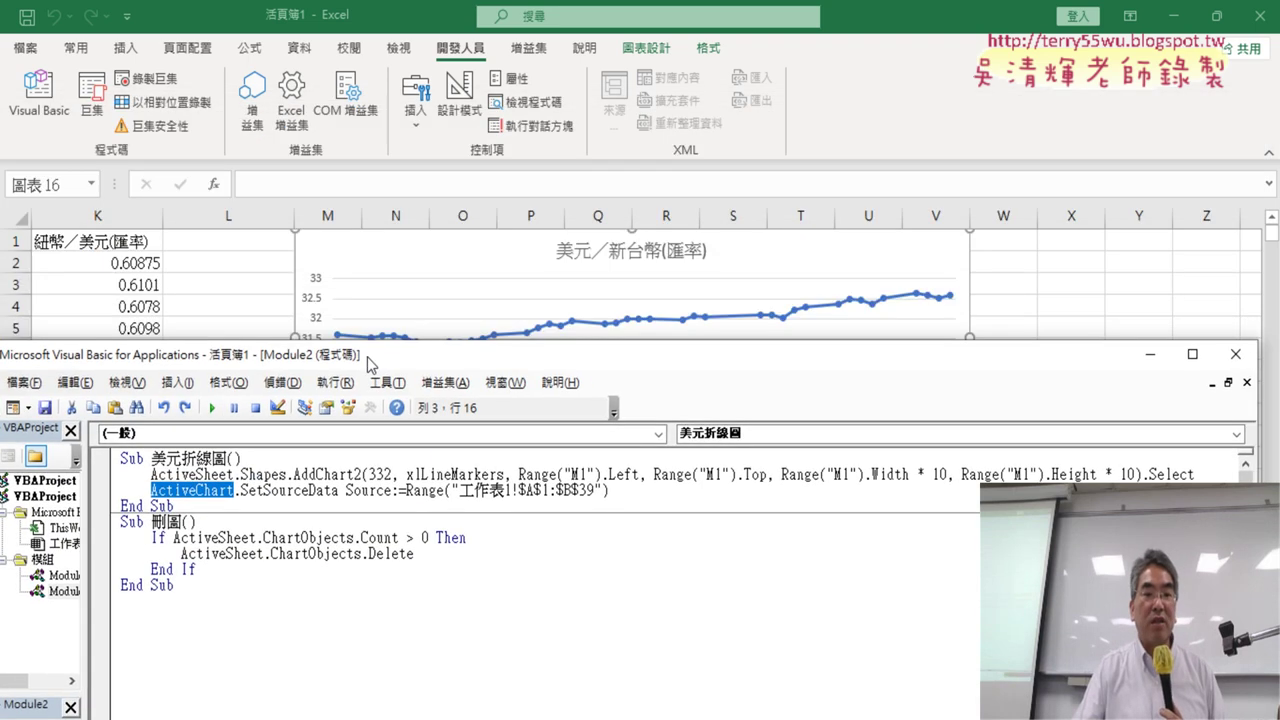
left_click_drag(241, 490, 341, 491)
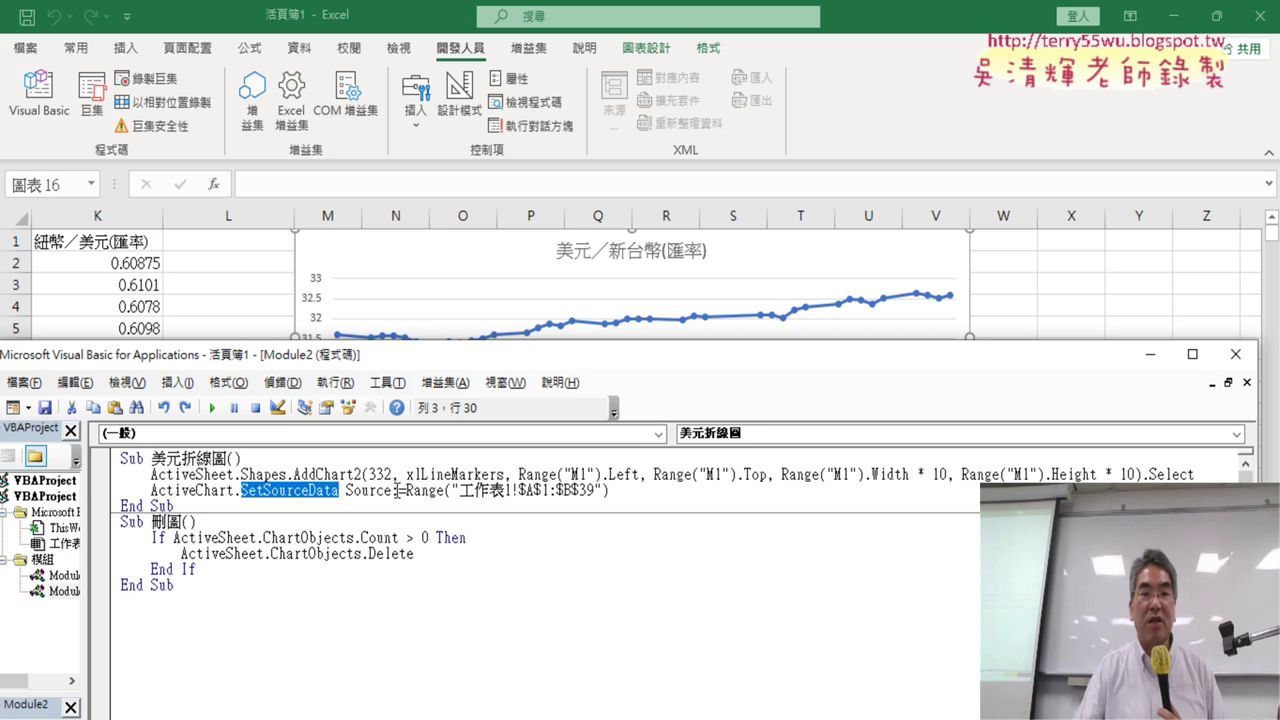
left_click_drag(412, 491, 622, 491)
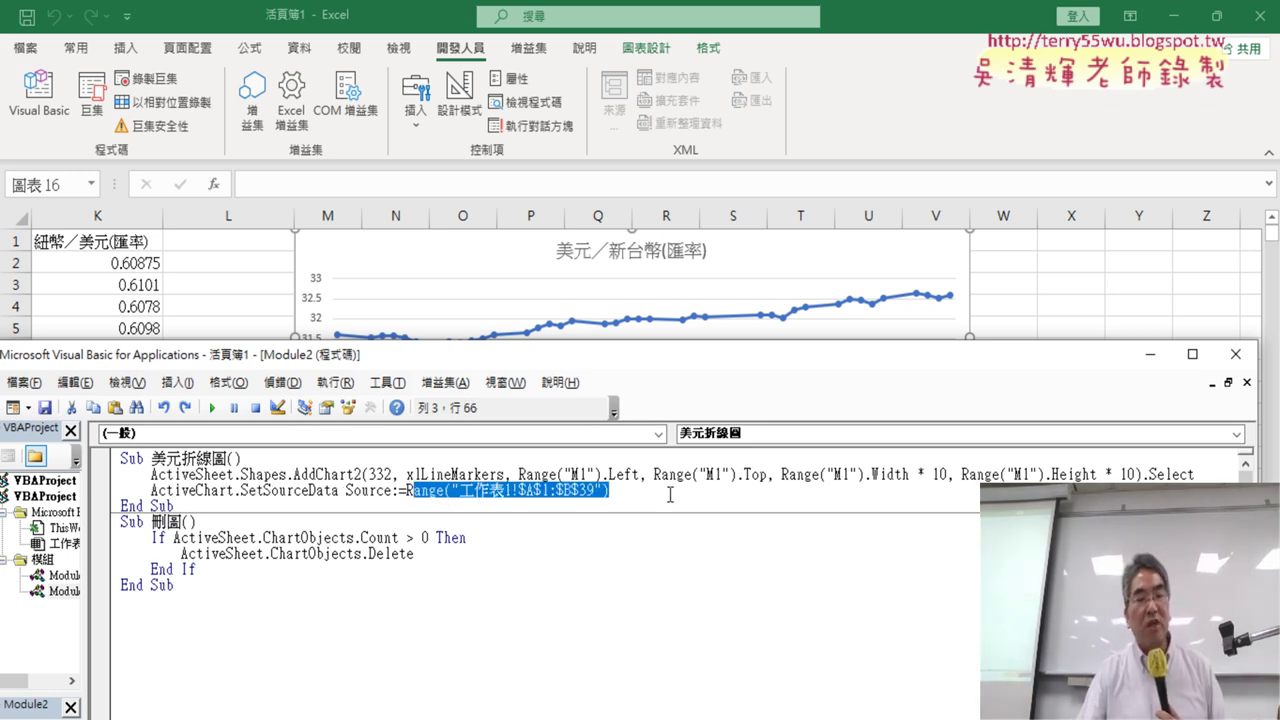
left_click(510, 491)
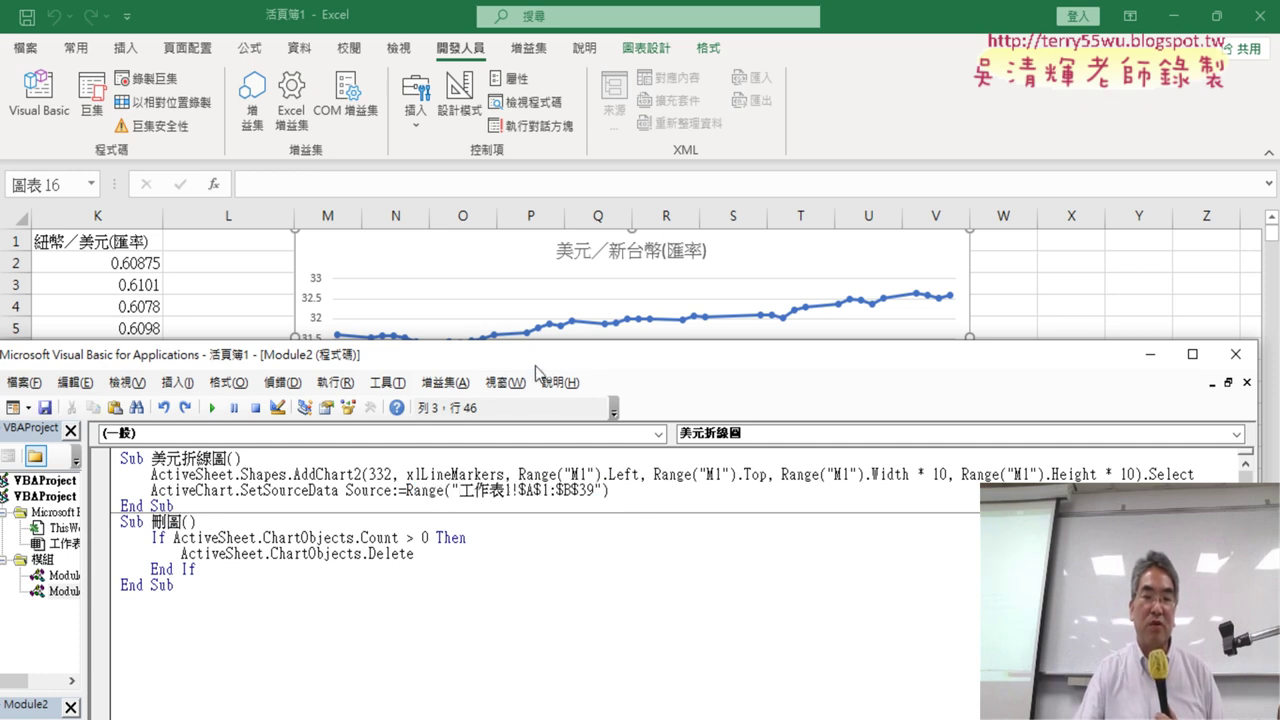
Step: Delete the 工作表1! sheet prefix from the 美元折線圖 SetSourceData range
left_click_drag(537, 371, 815, 150)
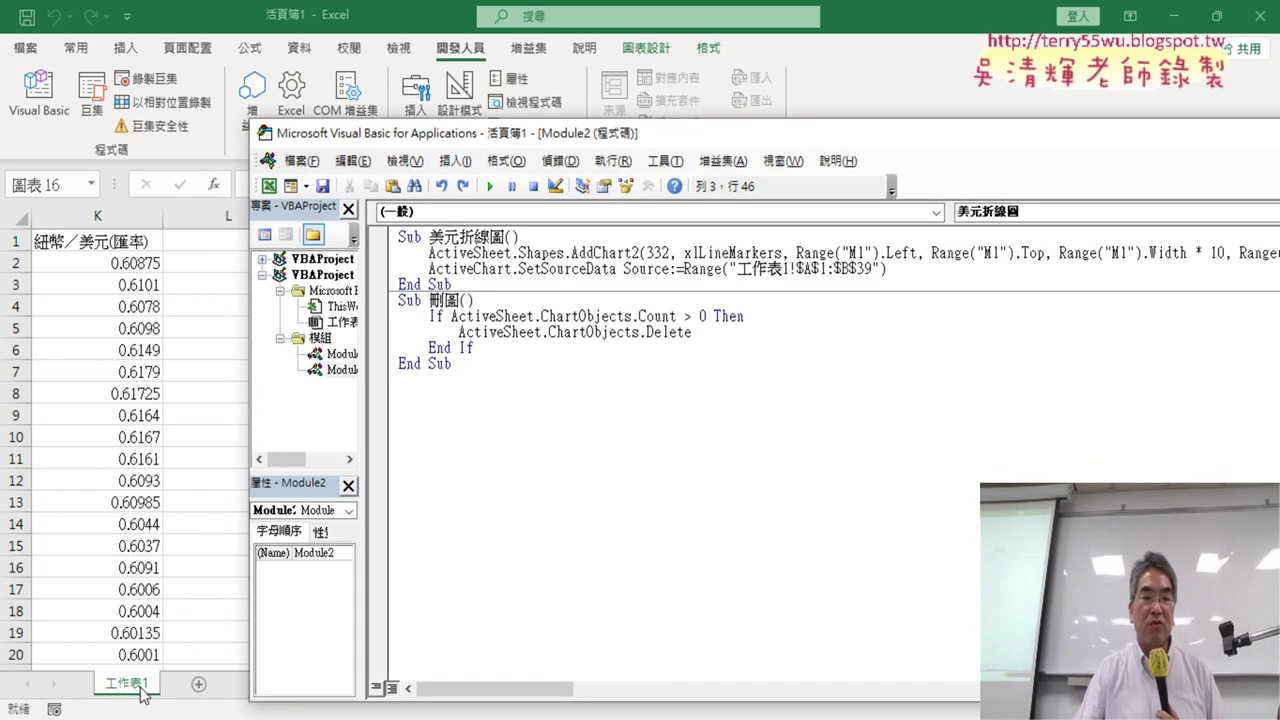
left_click_drag(737, 268, 790, 268)
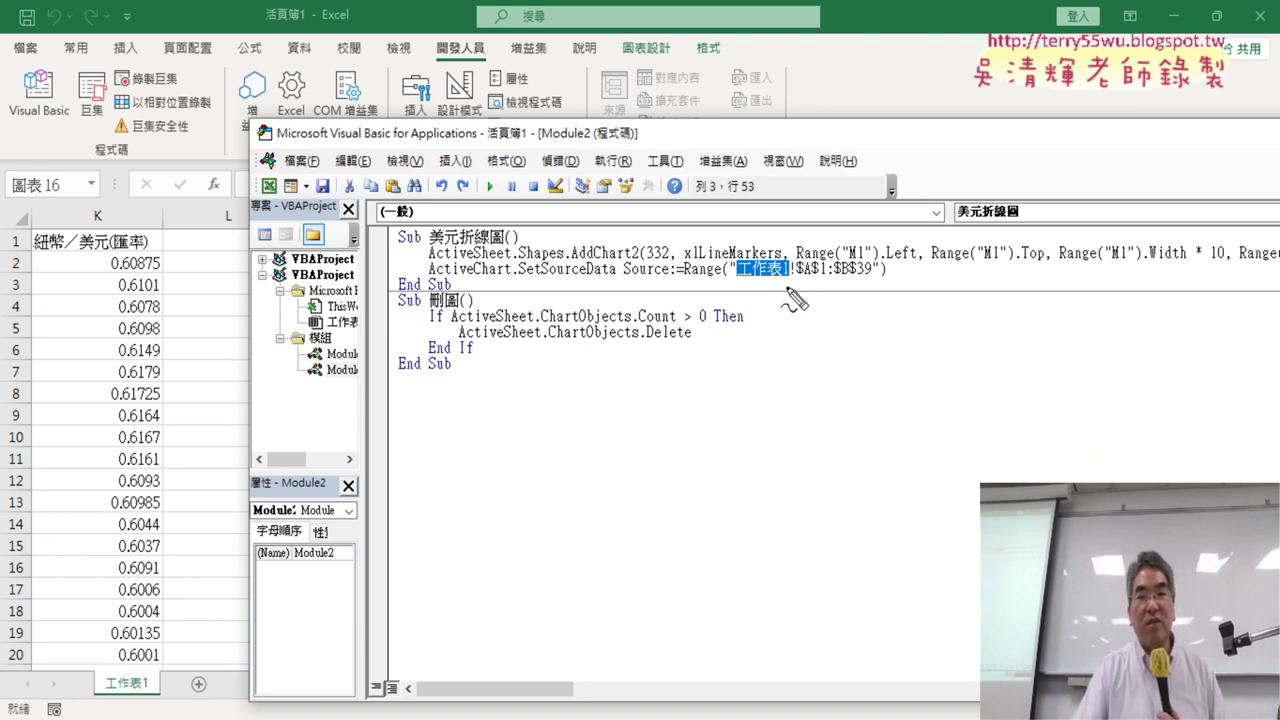
mouse_move(737, 285)
left_mouse_down()
mouse_move(787, 285)
mouse_move(240, 582)
mouse_move(119, 678)
mouse_move(162, 650)
left_mouse_up()
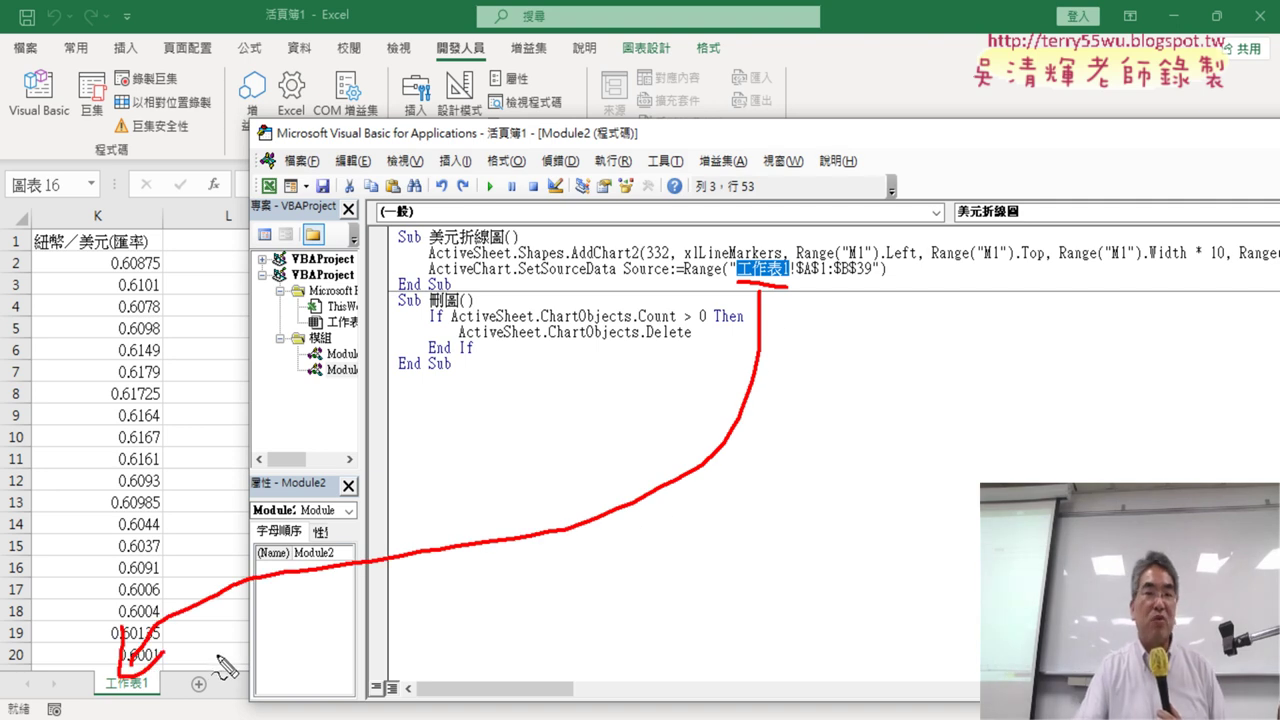
key("Escape")
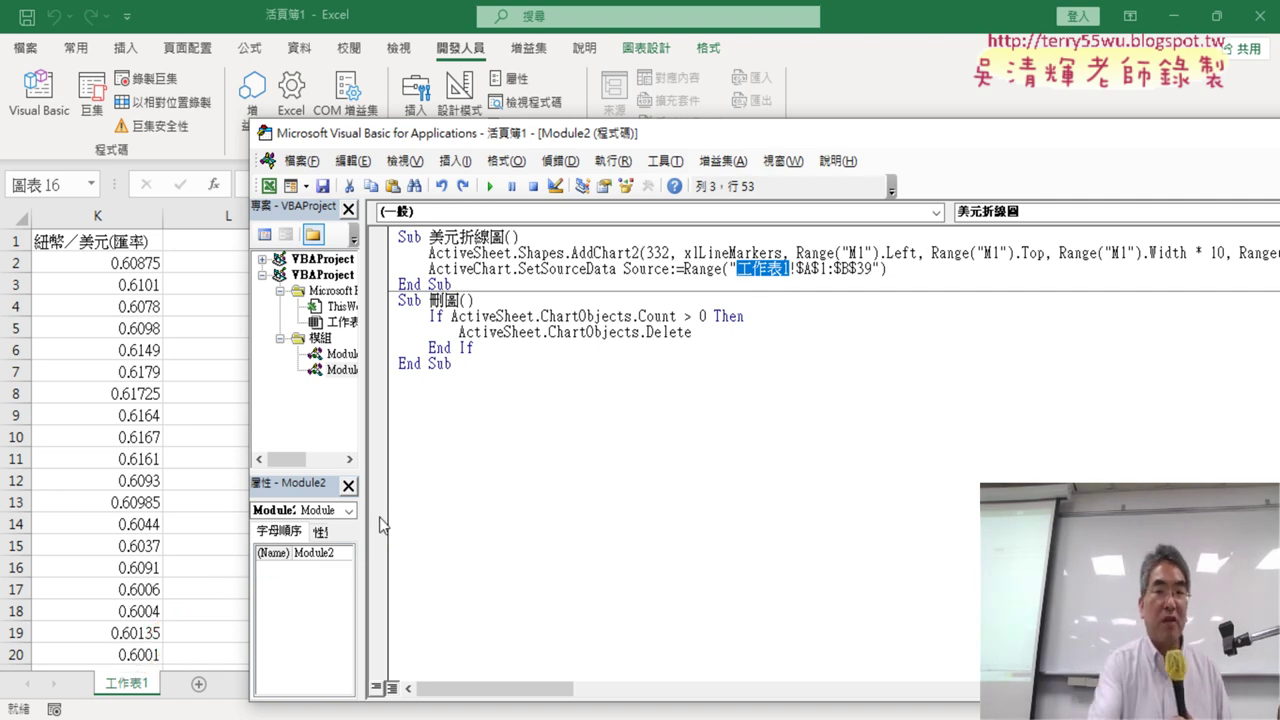
left_click(771, 294)
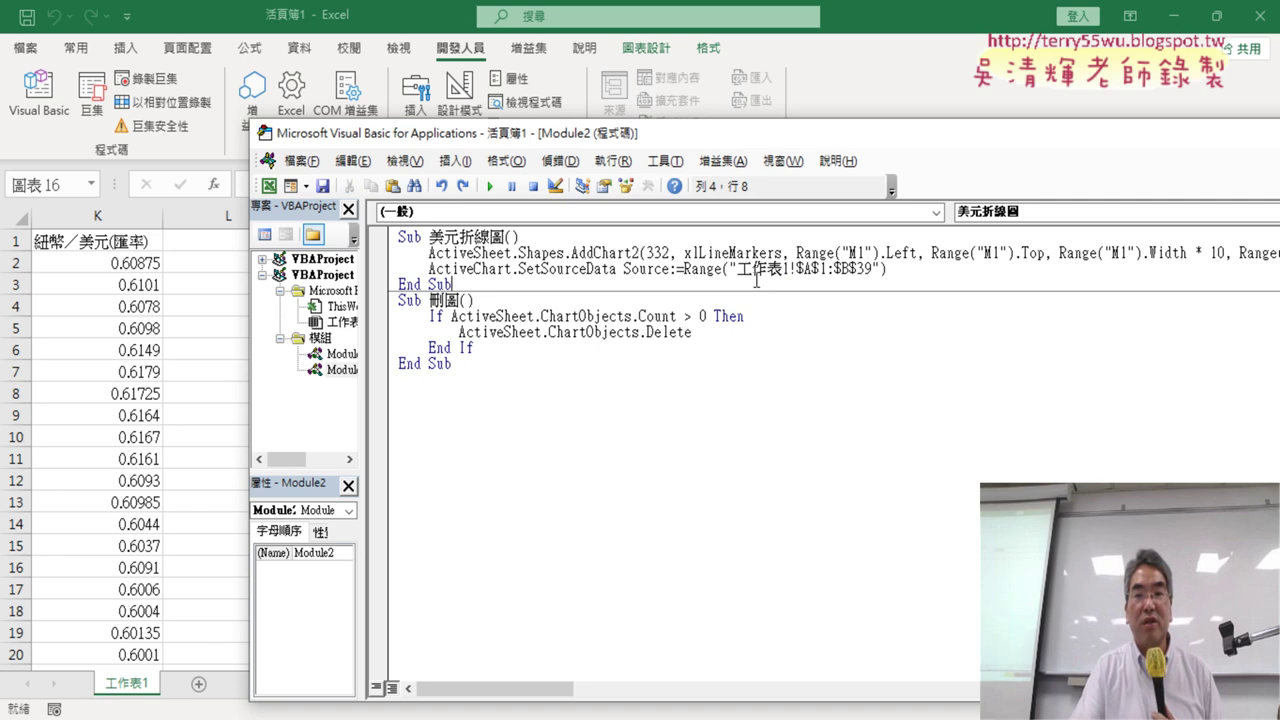
left_click_drag(738, 269, 796, 276)
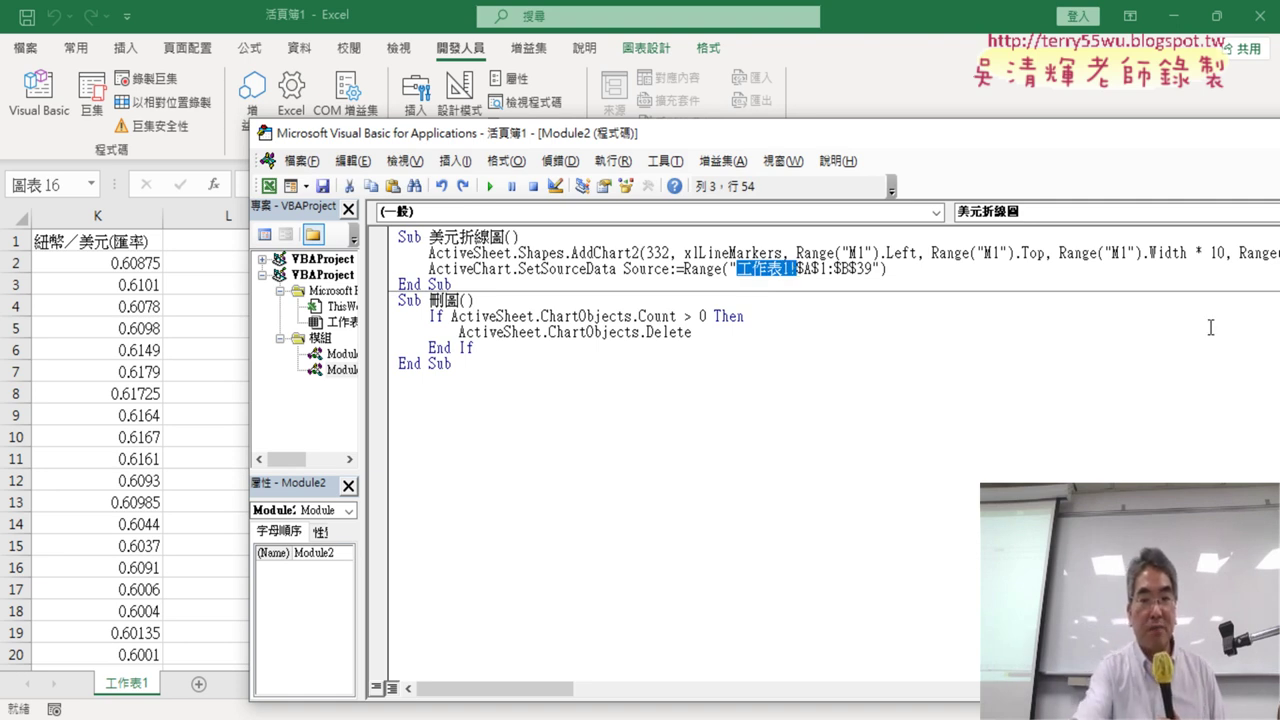
key("Delete")
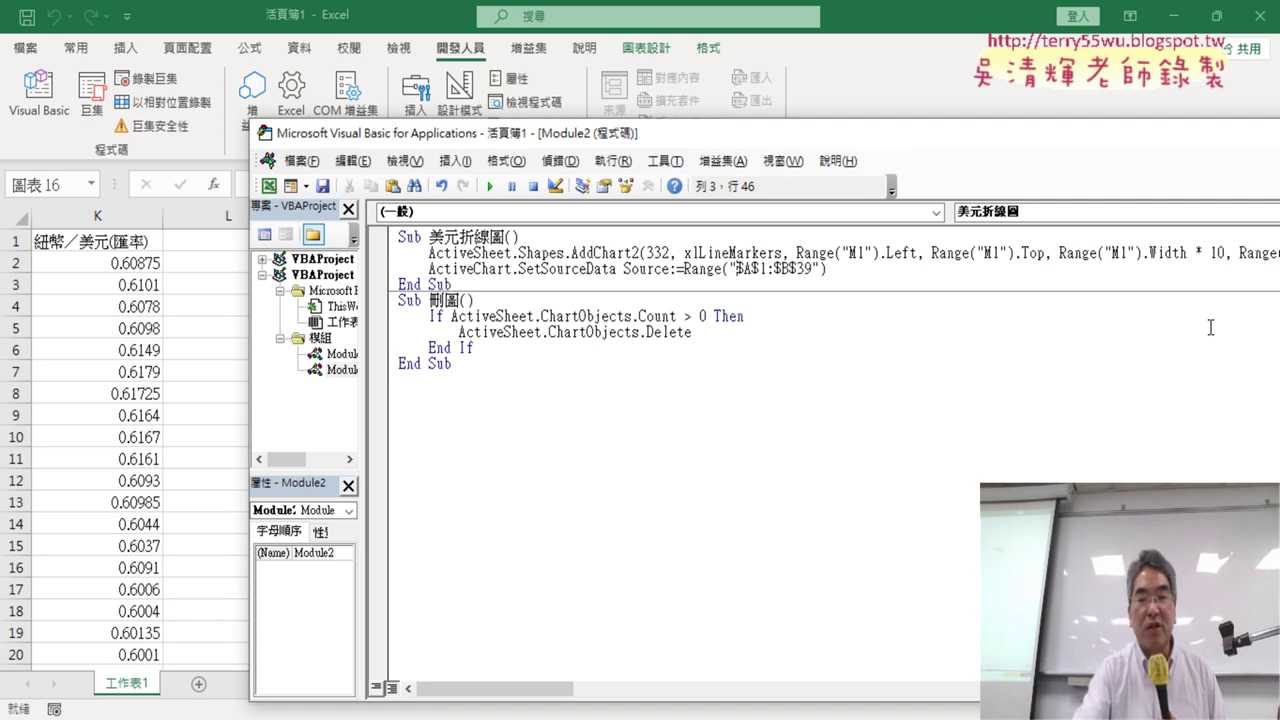
Step: Remove the four $ signs so the source reads Range("A1:B39")
key("Delete")
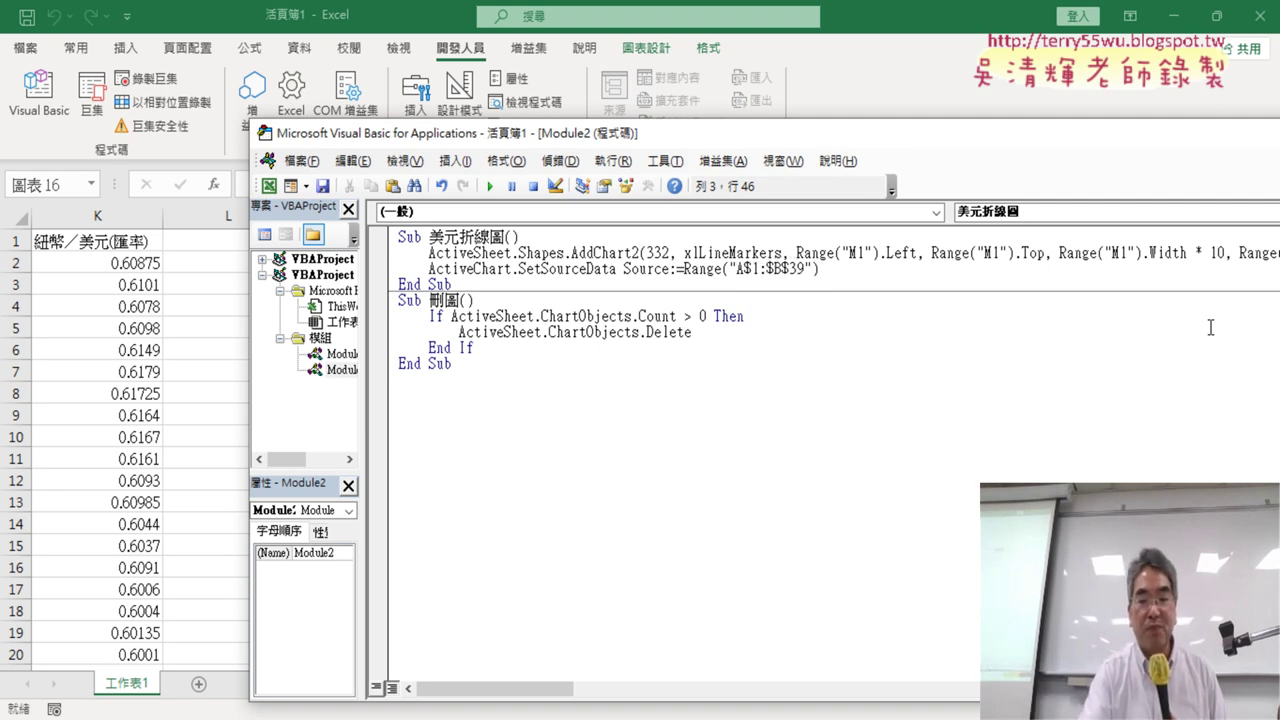
key("Delete")
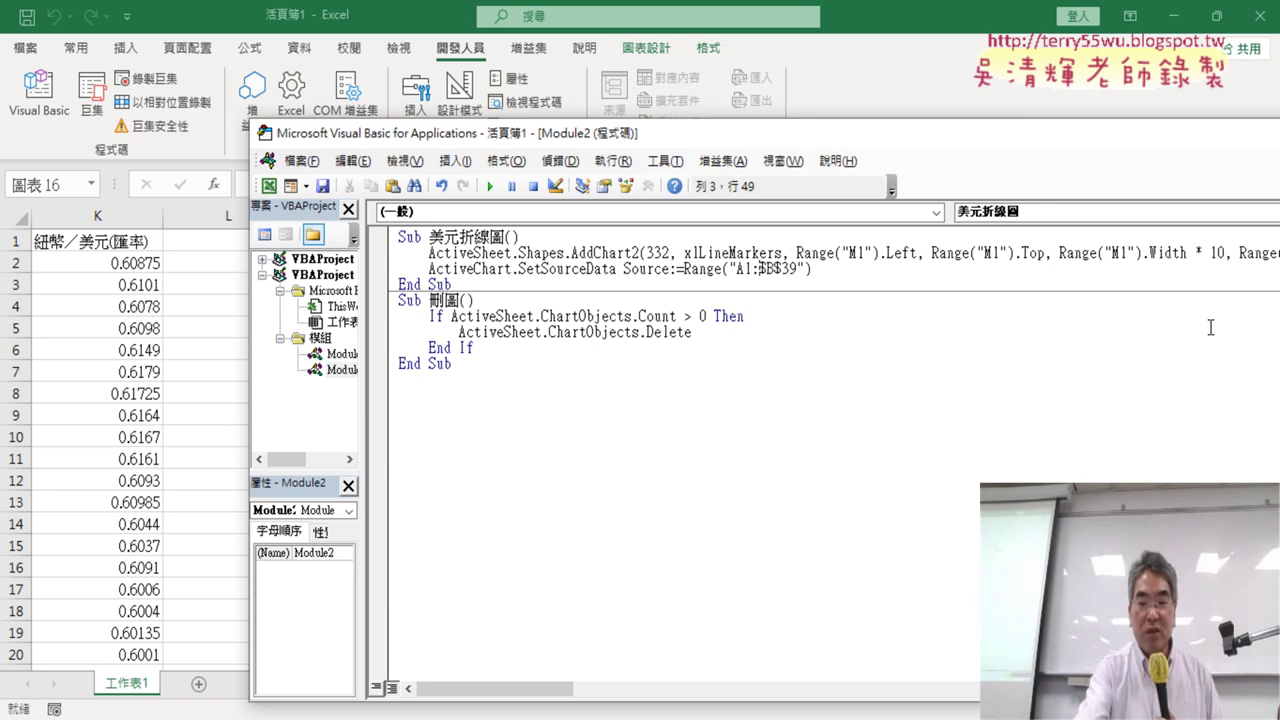
key("Delete")
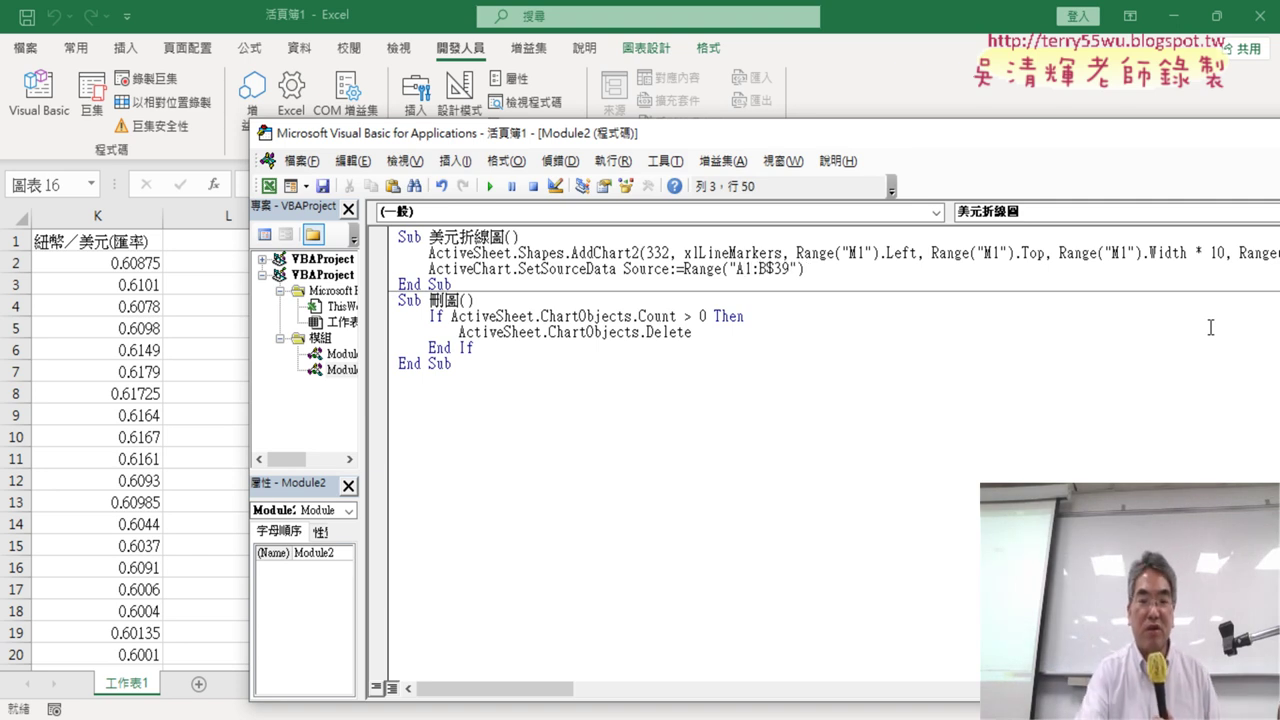
key("Delete")
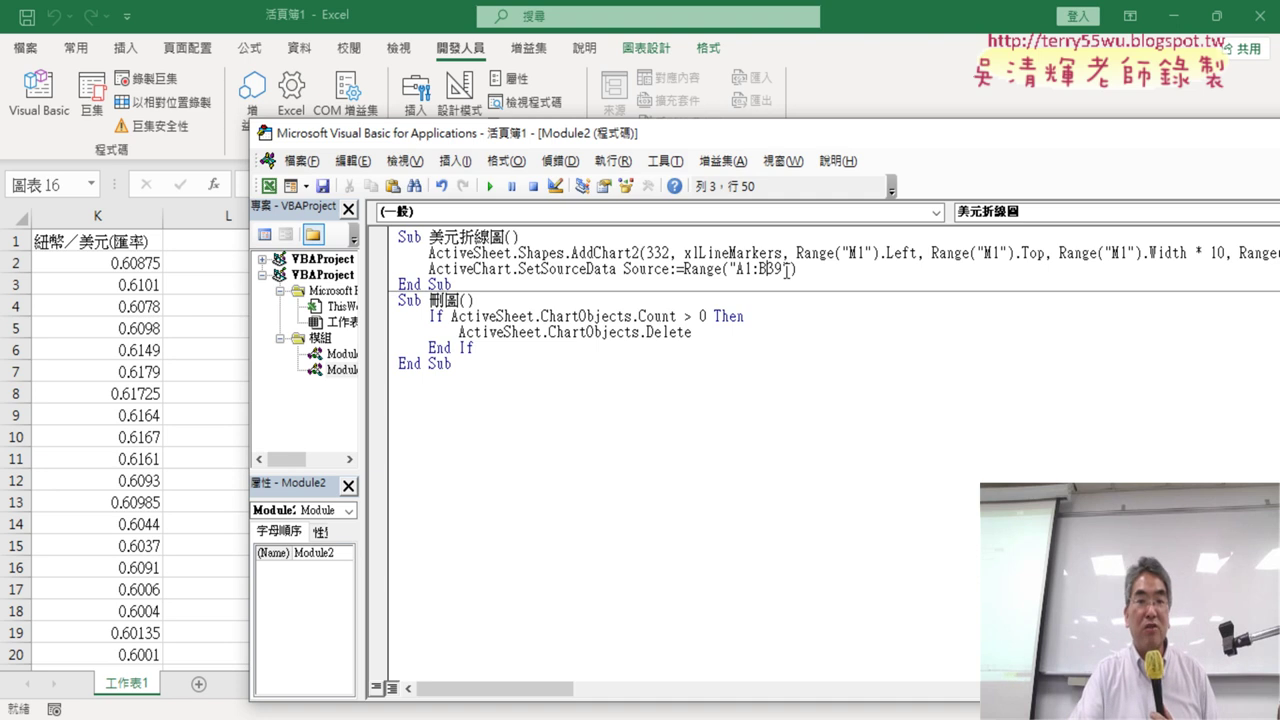
Step: Copy the 美元折線圖 Sub and paste a duplicate directly below it
left_click_drag(476, 283, 396, 238)
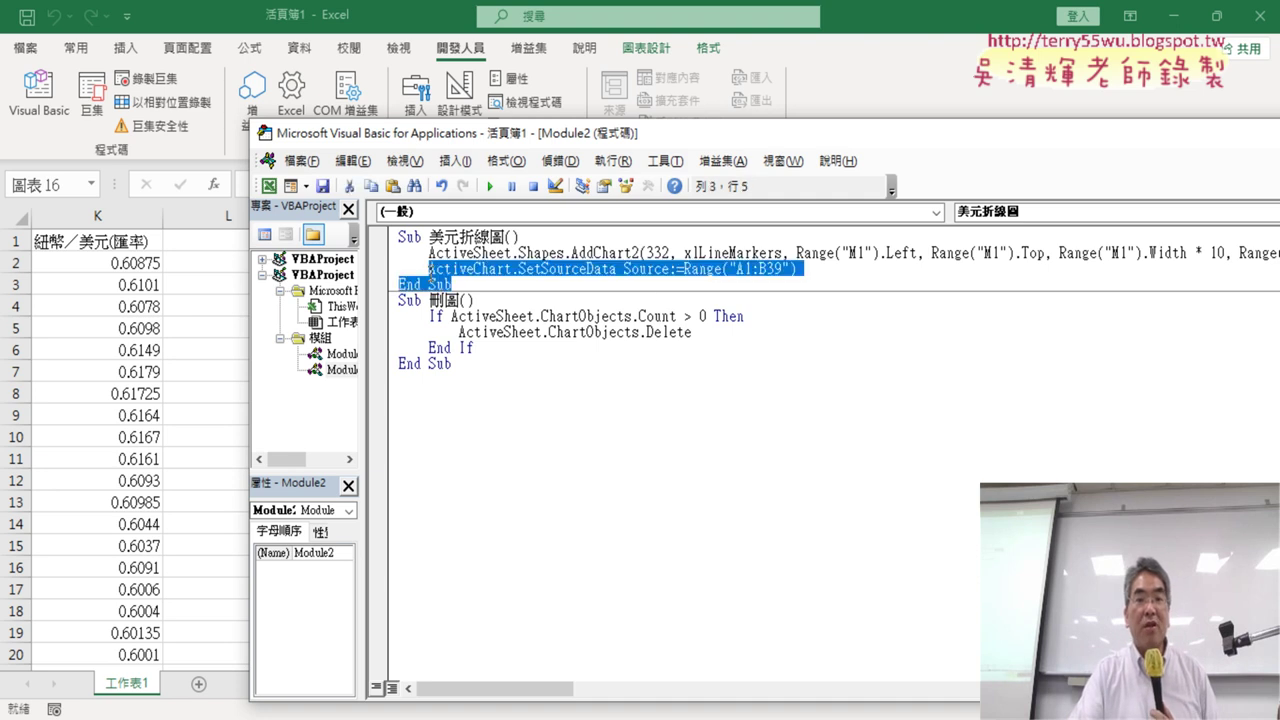
right_click(488, 255)
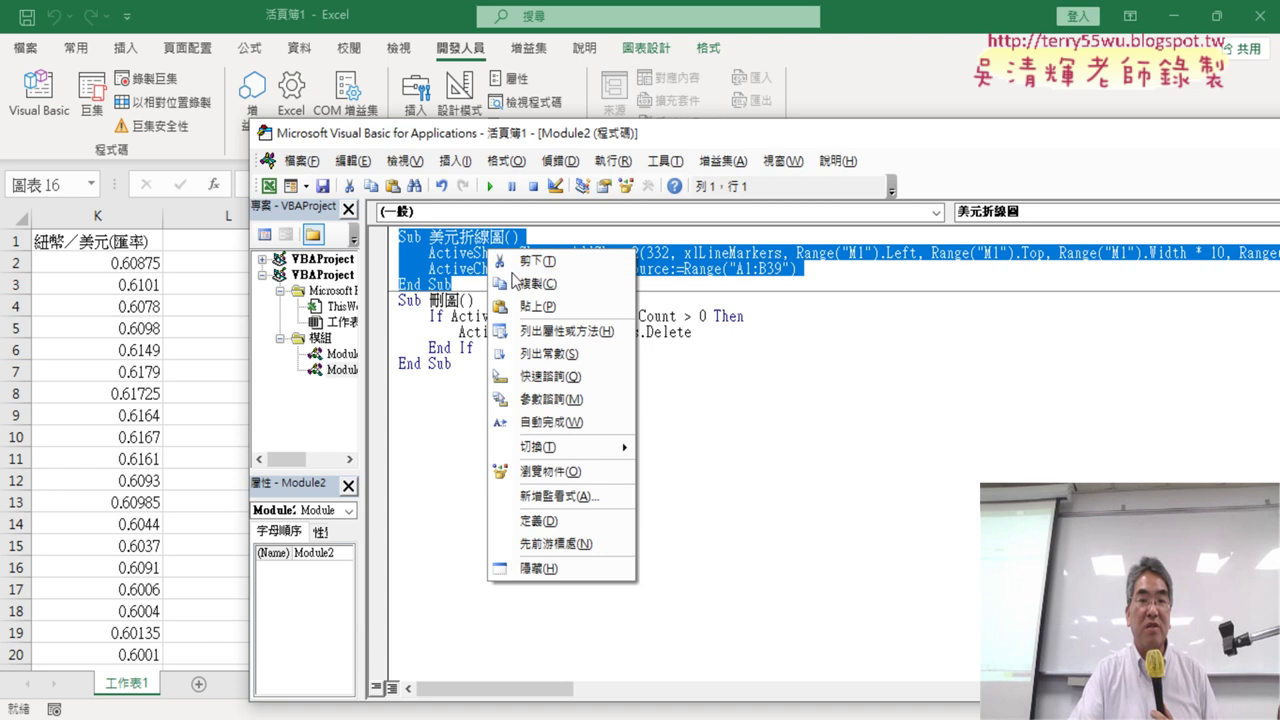
left_click(522, 284)
left_click(486, 286)
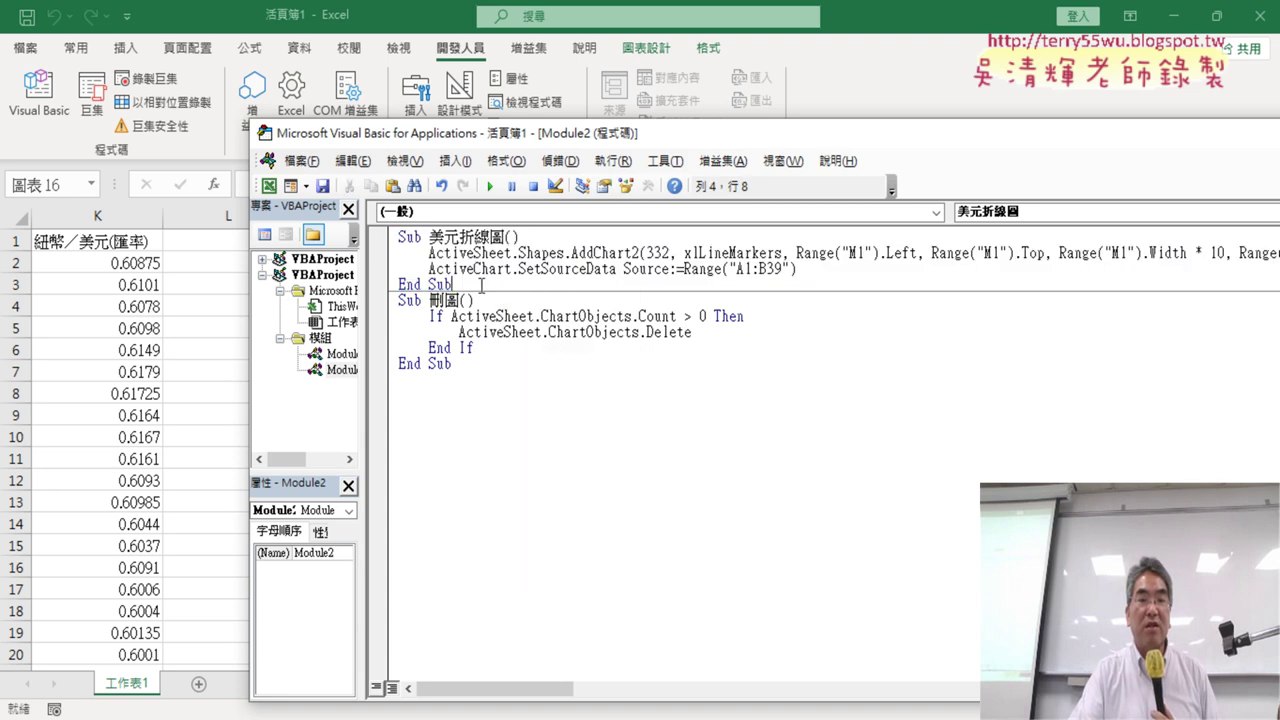
key("Return")
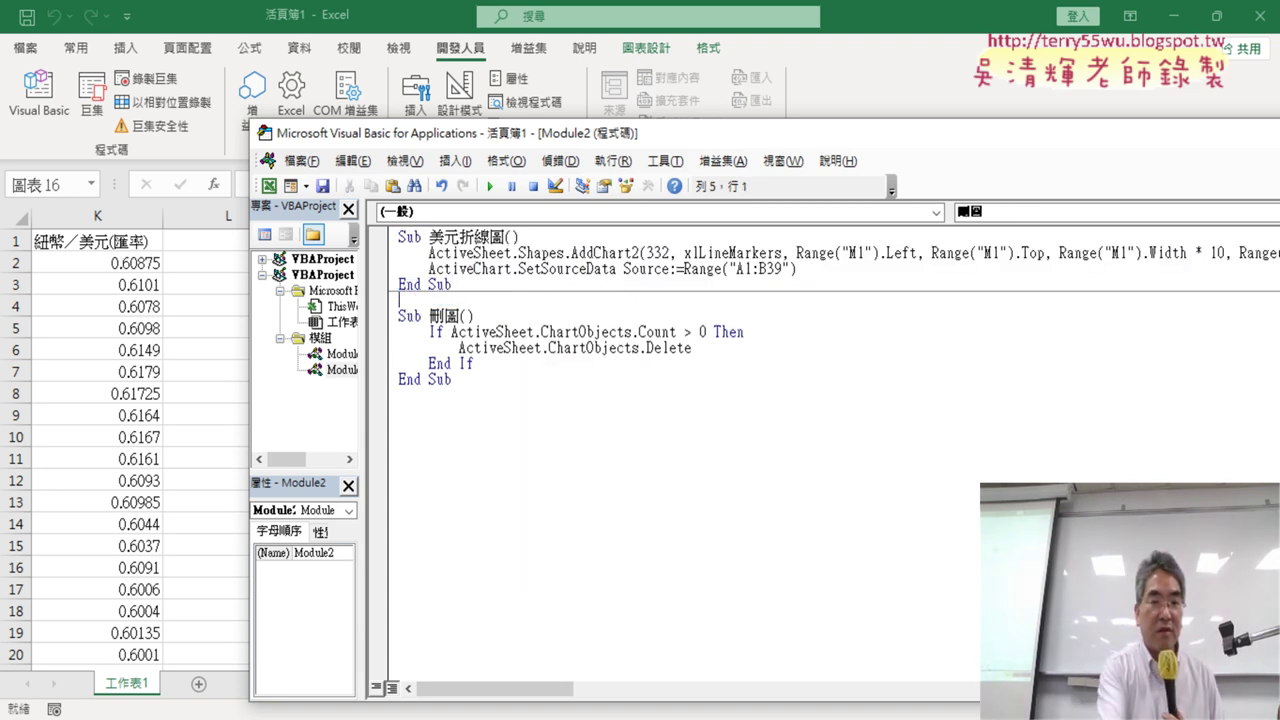
key("ctrl+v")
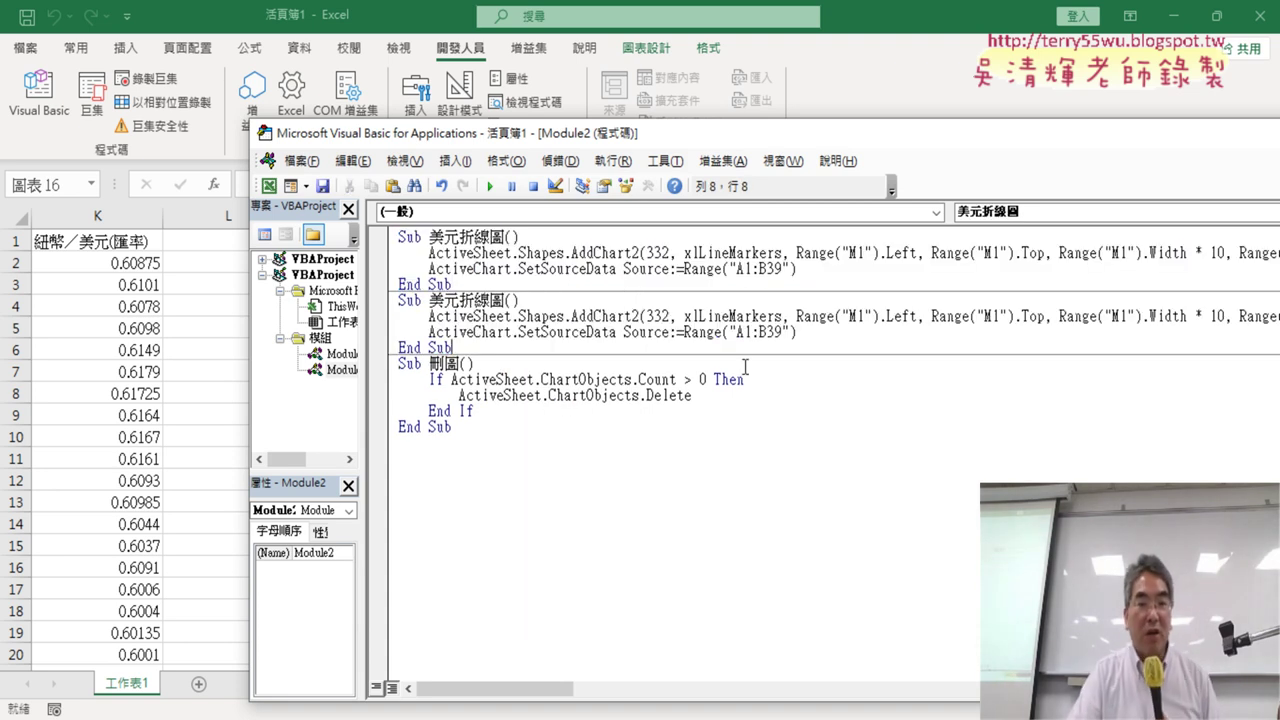
Step: Select the 刪圖 macro's code and shift the editor to reveal the chart
double_click(442, 364)
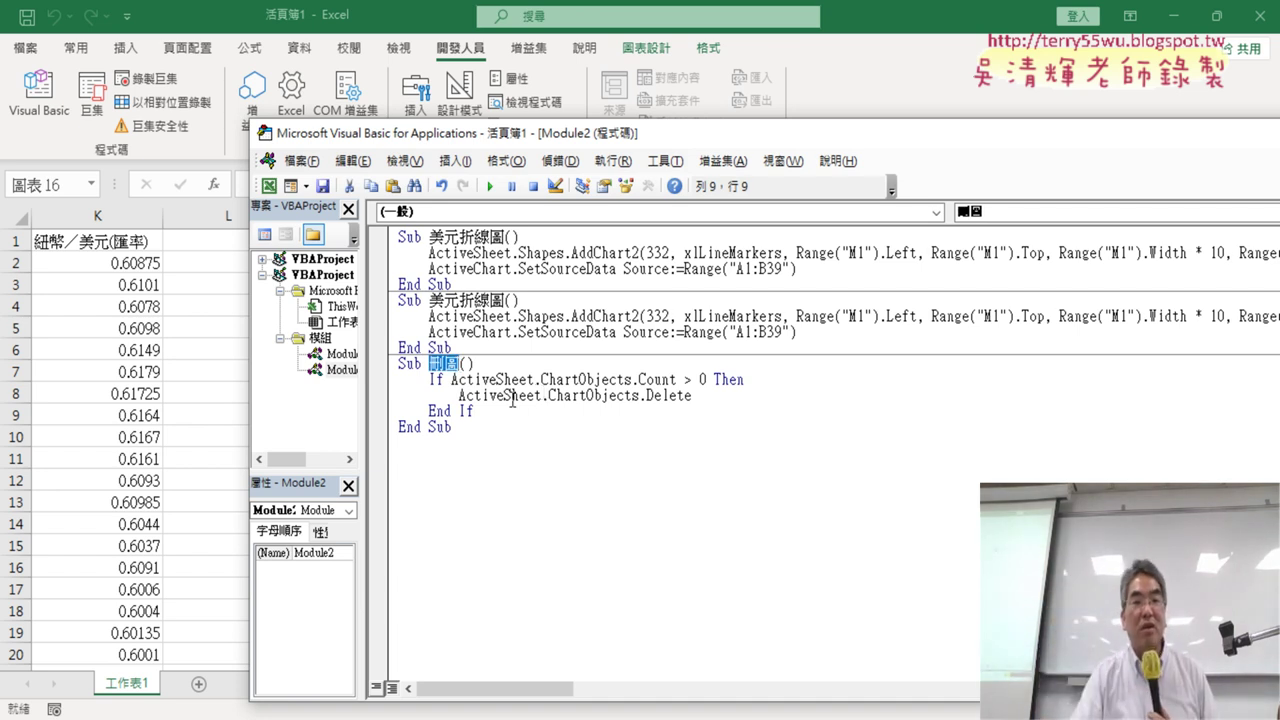
left_click(461, 430)
left_click_drag(461, 432, 389, 370)
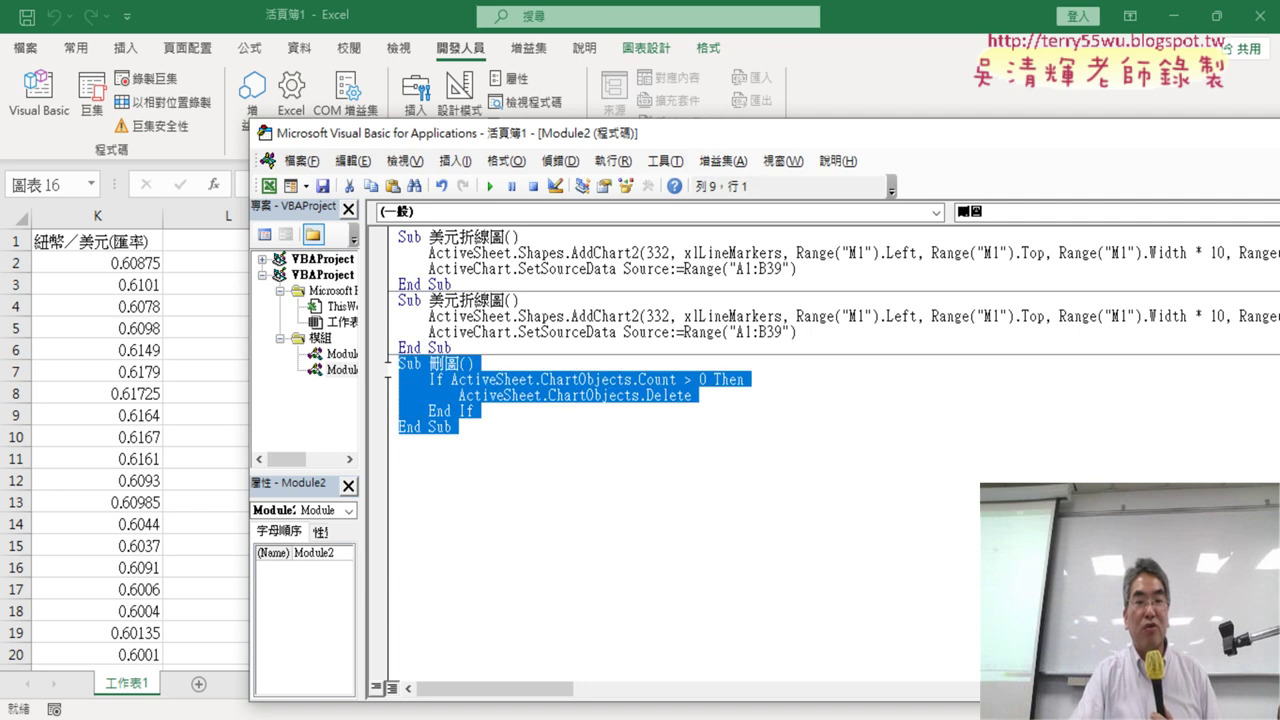
left_click_drag(687, 139, 560, 360)
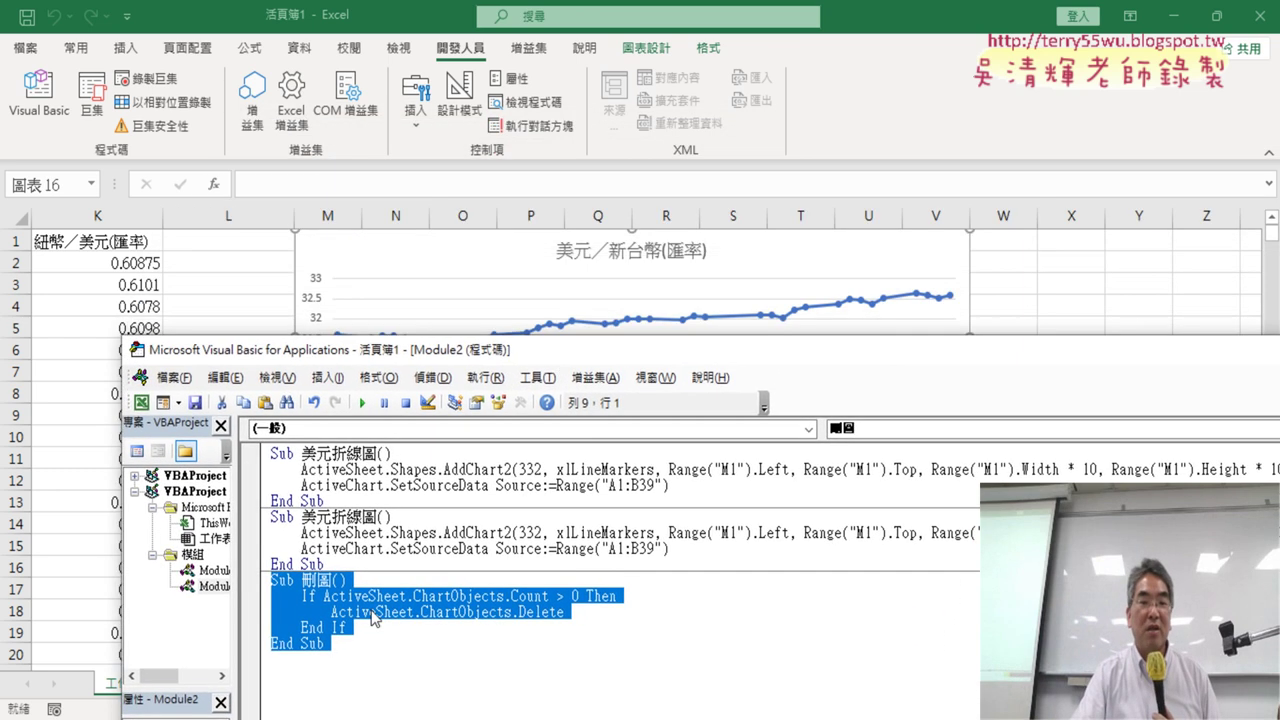
left_click(305, 581)
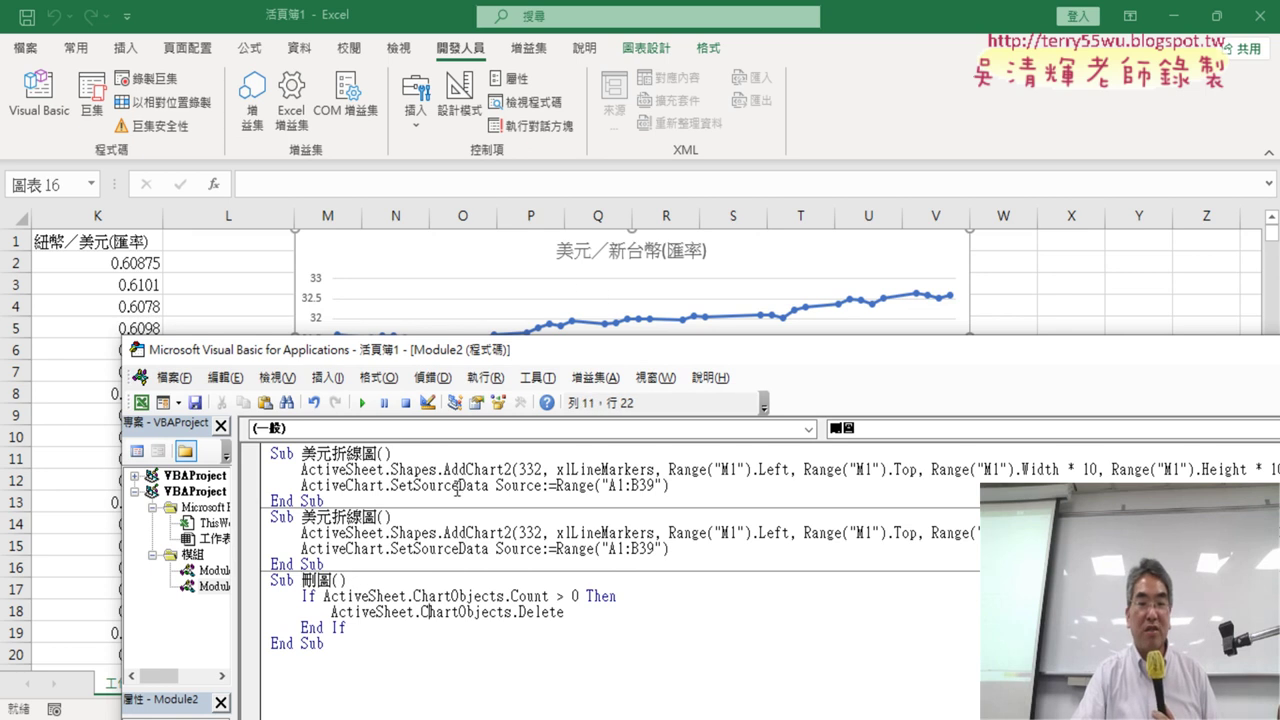
Step: Dismiss the ambiguous-name compile error and rename the duplicate Sub to 人民幣折線圖
left_click(363, 403)
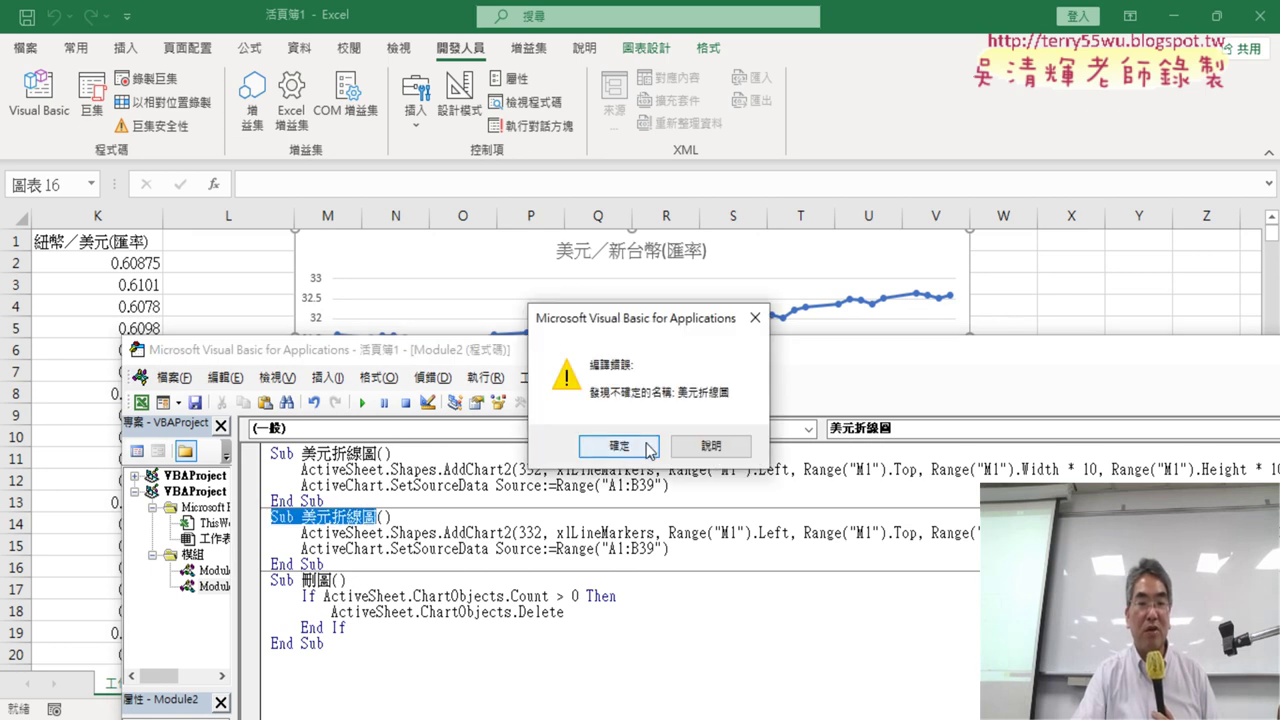
left_click(633, 446)
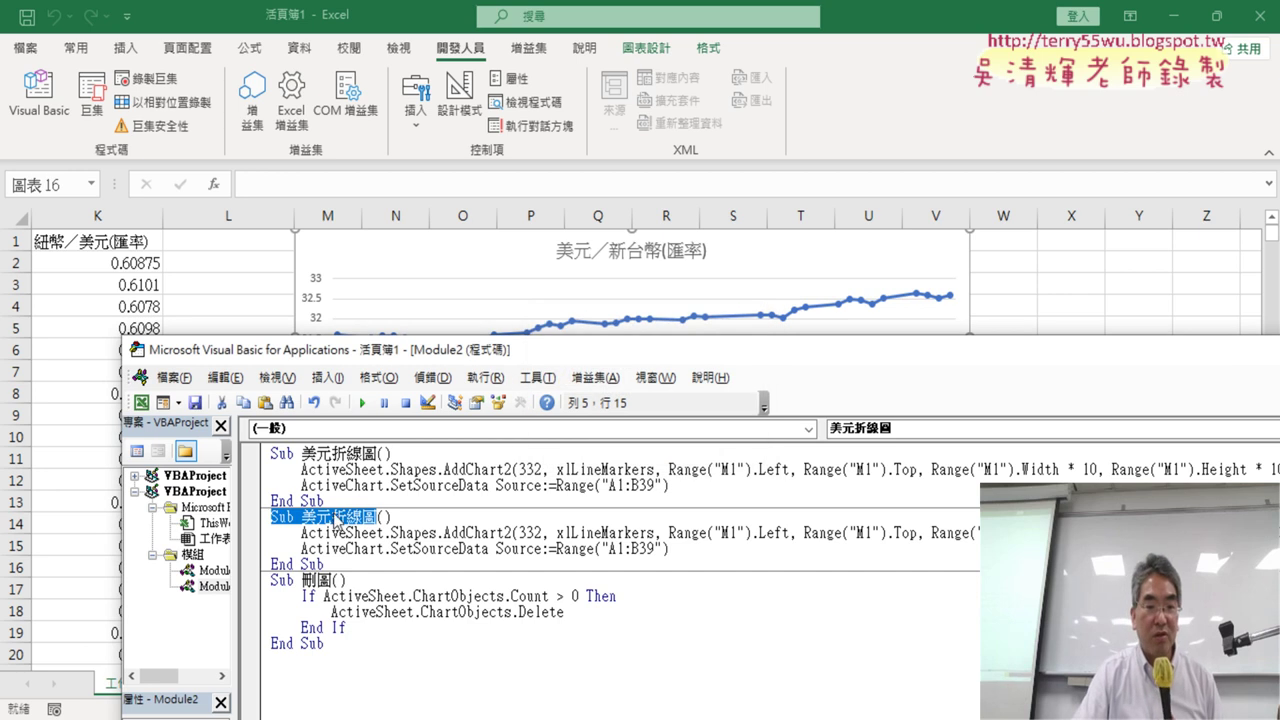
left_click(305, 517)
key("shift+Left")
key("shift+Left")
type("j")
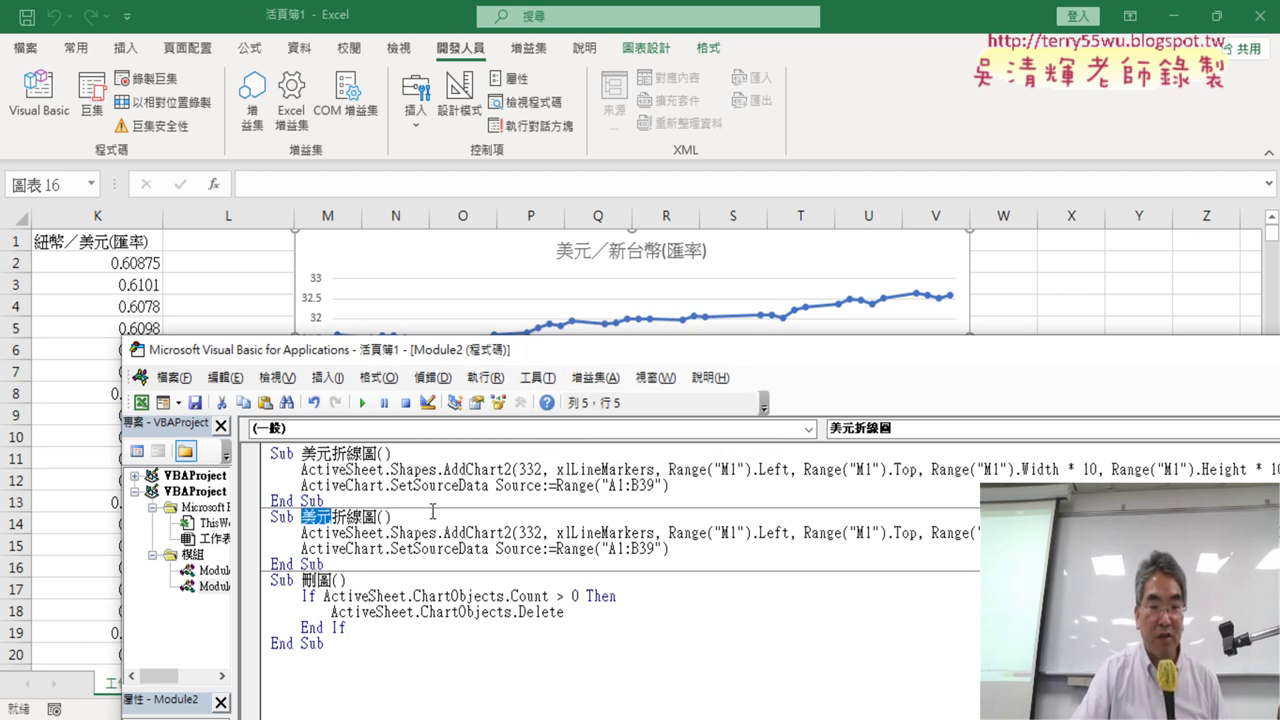
key("BackSpace")
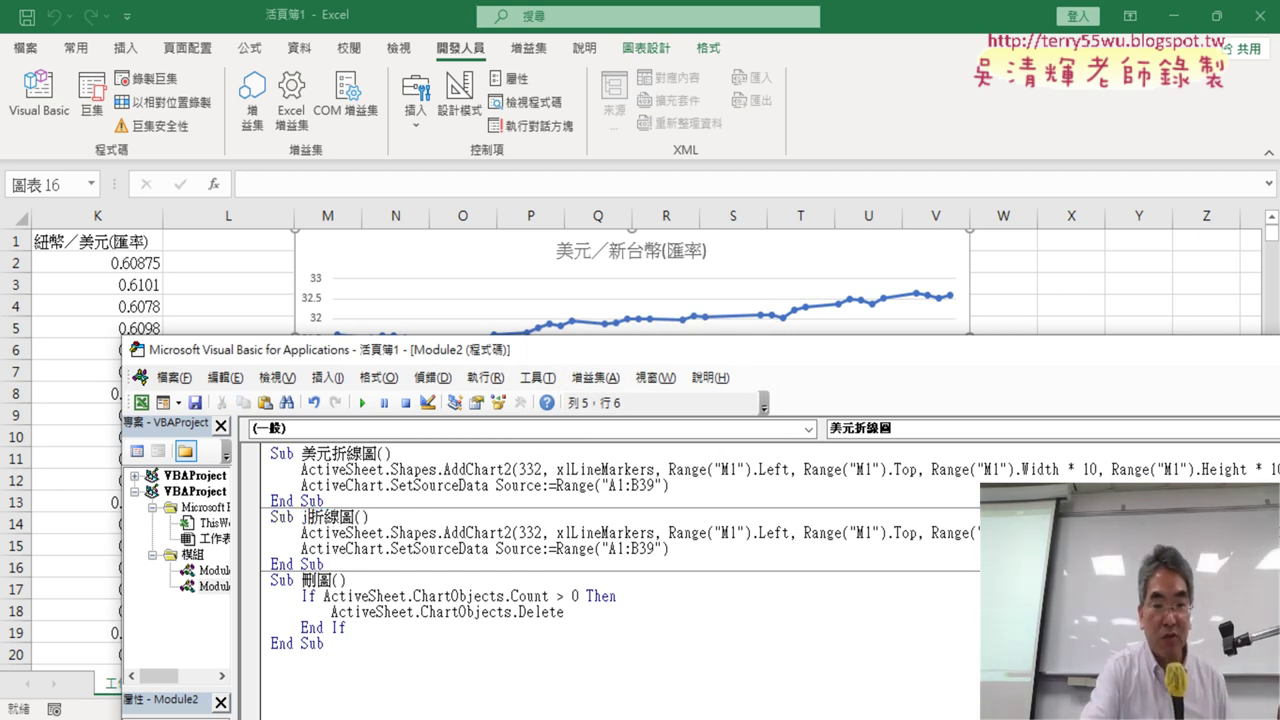
type("人")
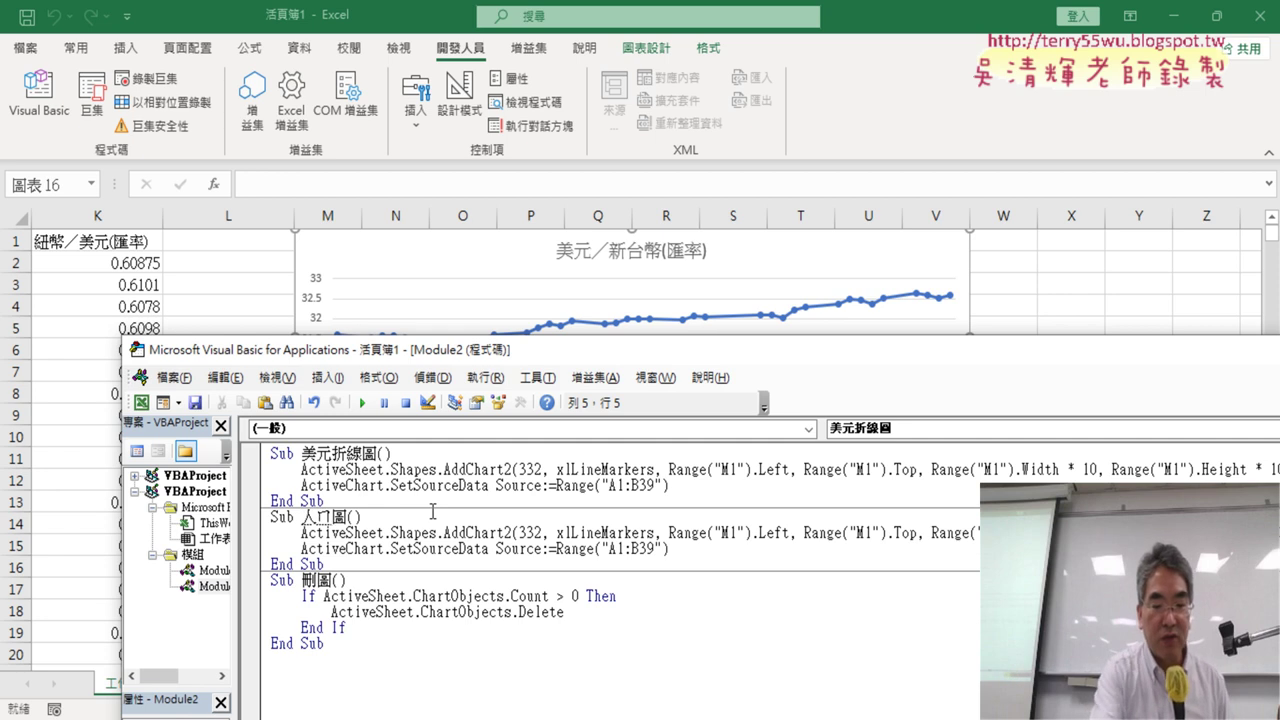
type("民")
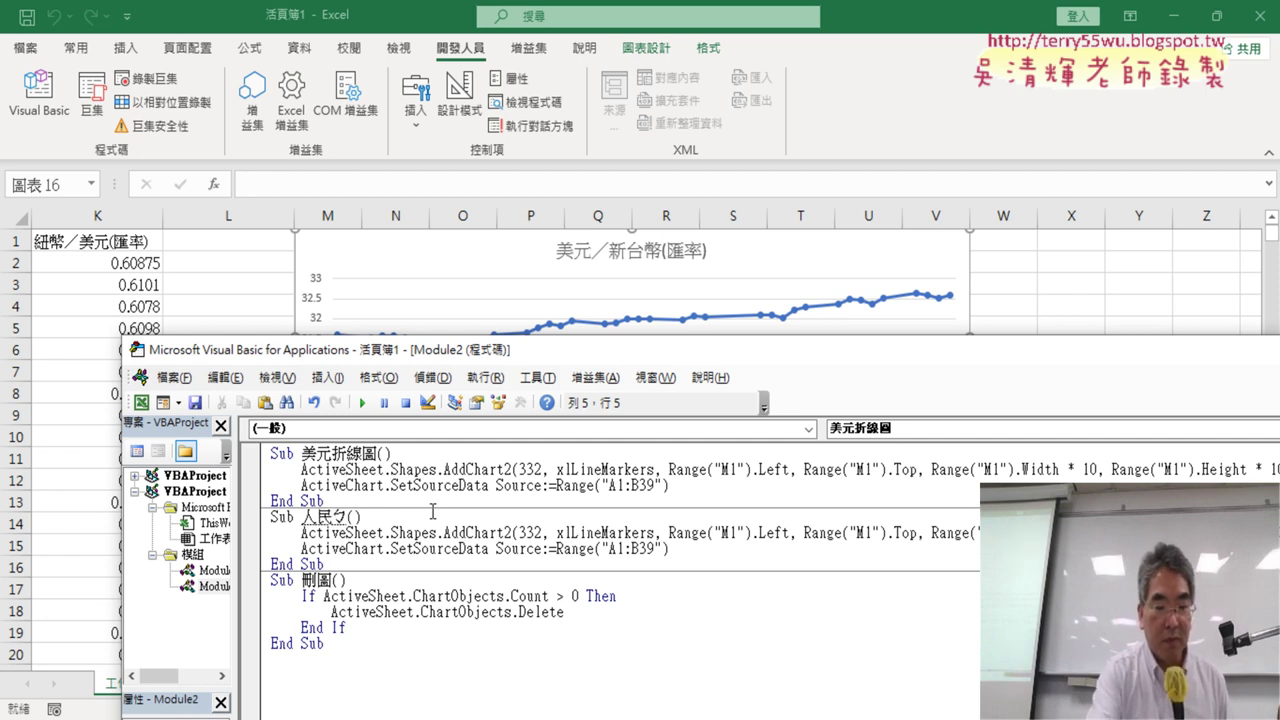
type("幣折線圖")
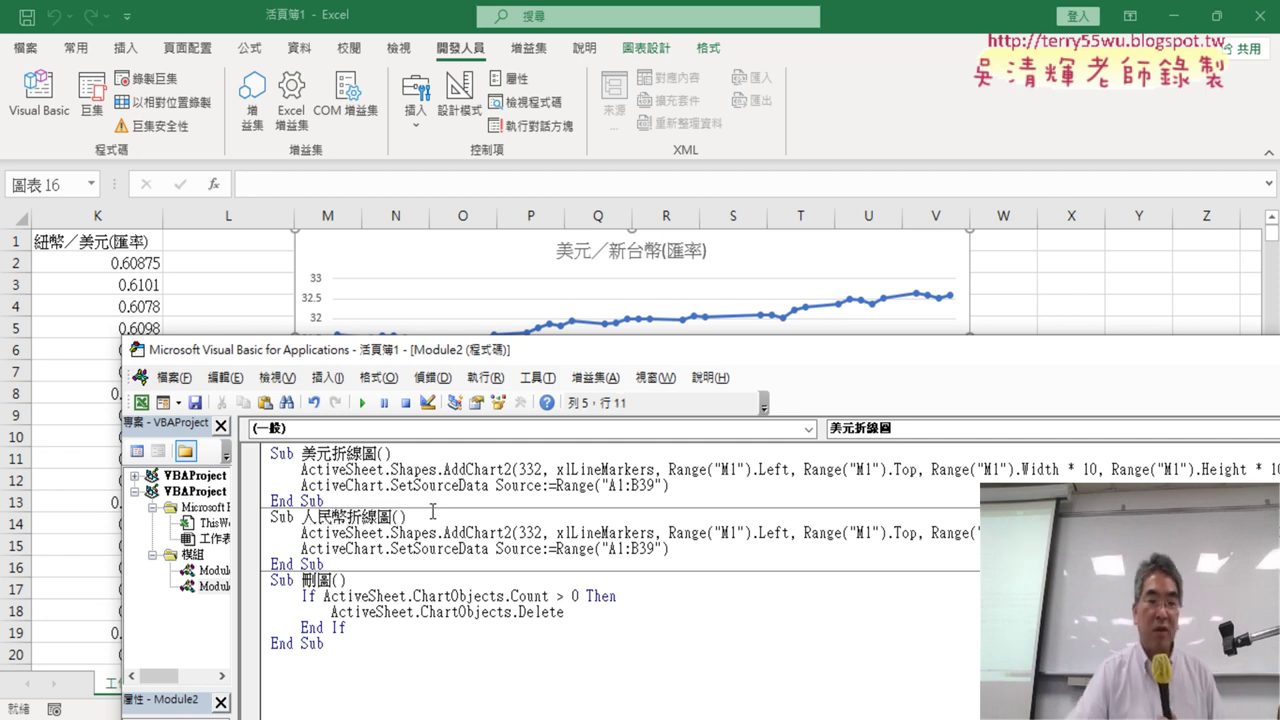
left_click(460, 611)
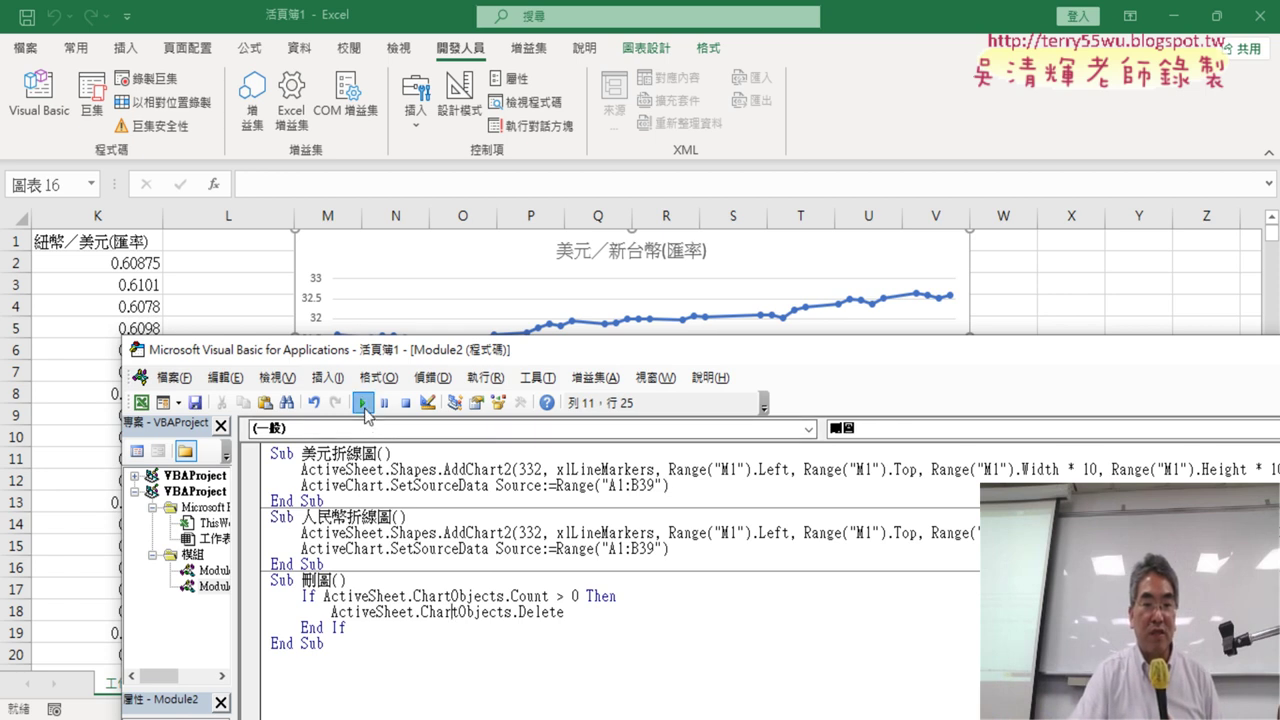
Step: Run the 刪圖 macro to delete the existing exchange-rate chart
left_click(362, 402)
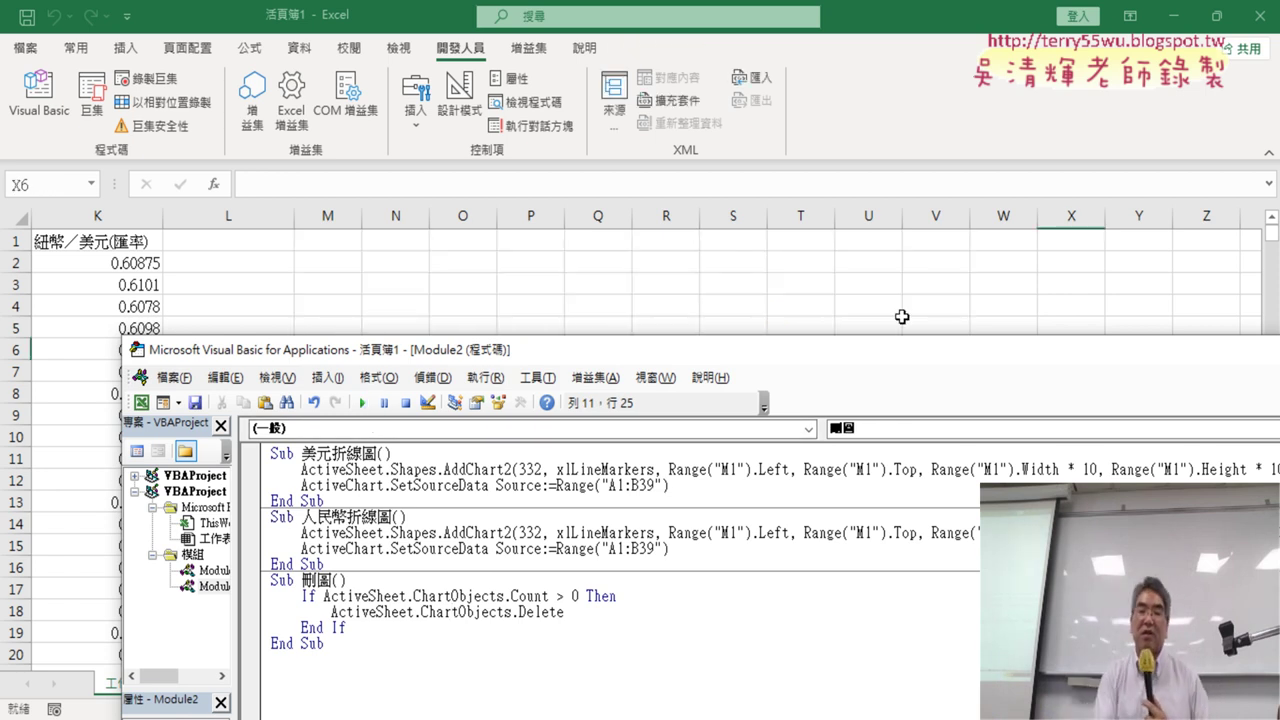
left_click(327, 645)
left_click_drag(327, 645, 270, 581)
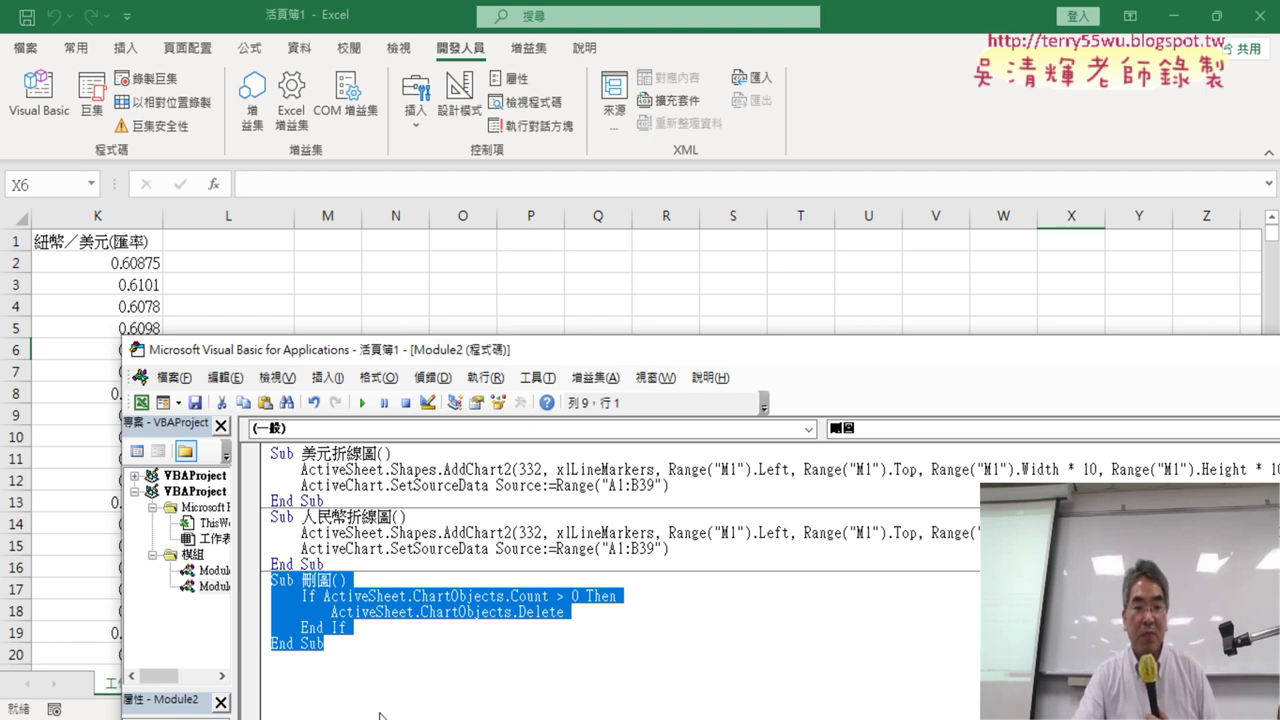
Step: Run 美元折線圖 to redraw the 美元／新台幣(匯率) chart and return to the worksheet
left_click_drag(495, 360, 467, 440)
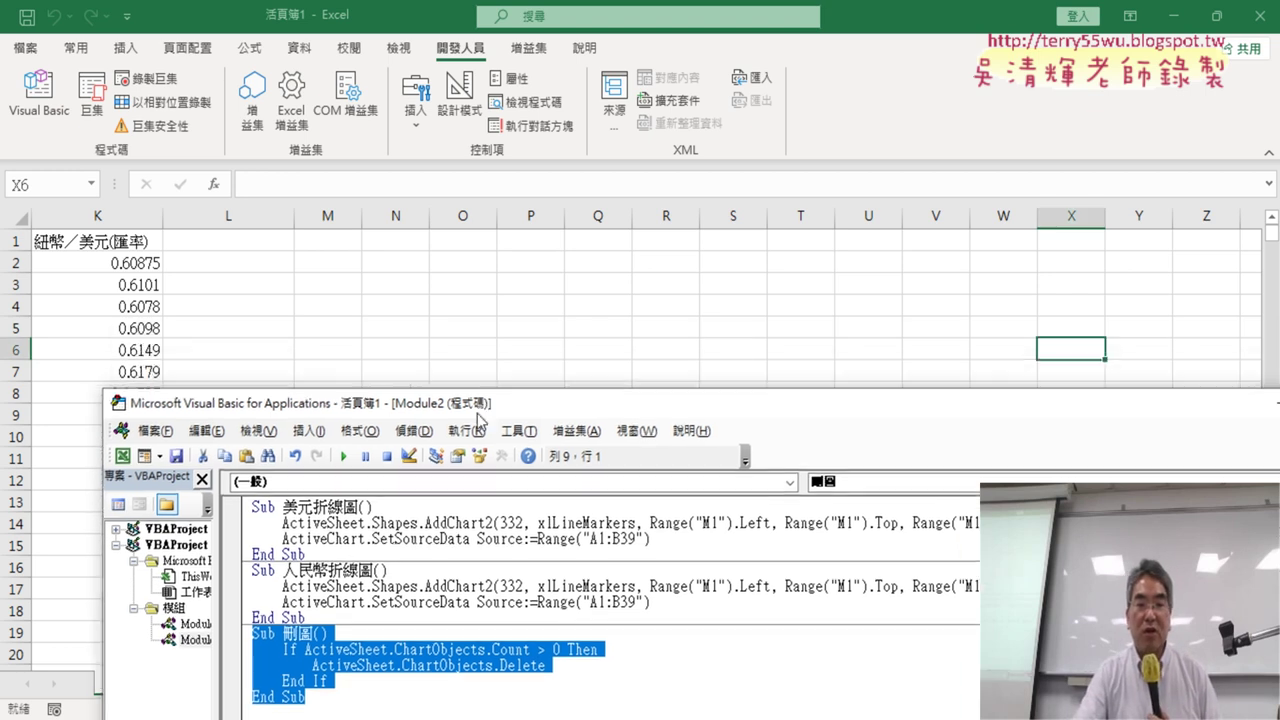
left_click(450, 549)
left_click(337, 484)
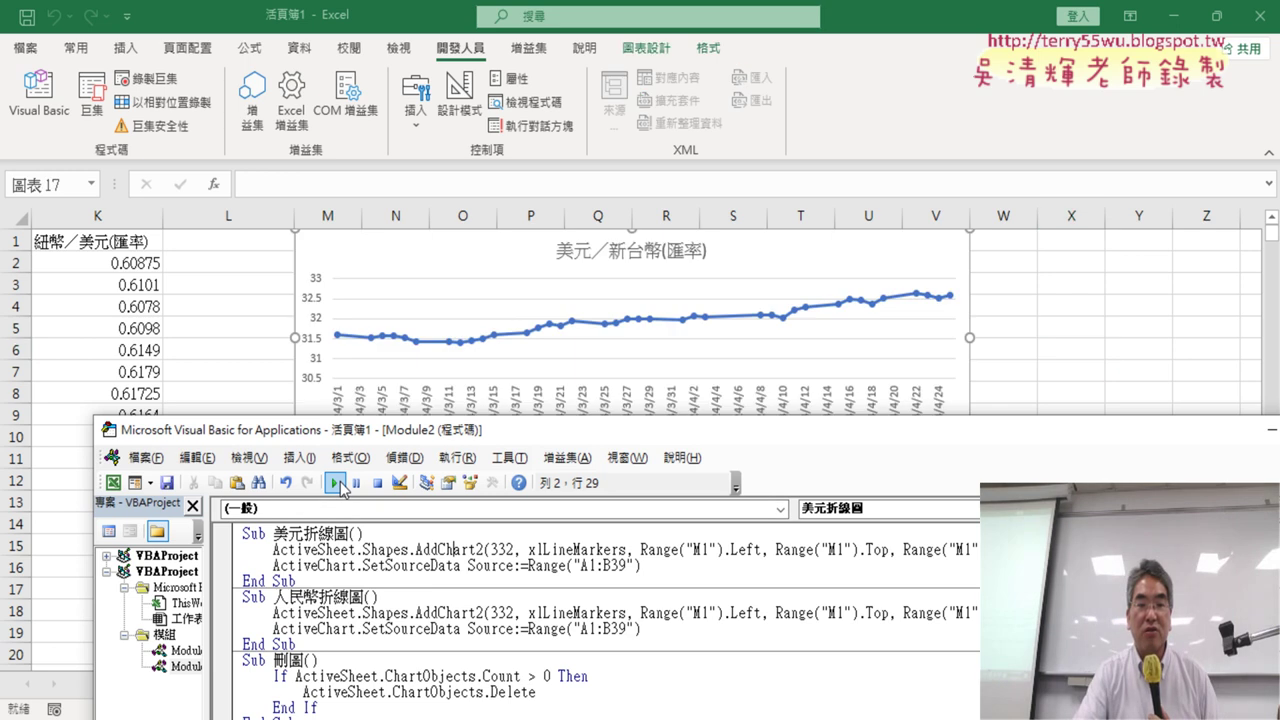
left_click_drag(526, 430, 539, 564)
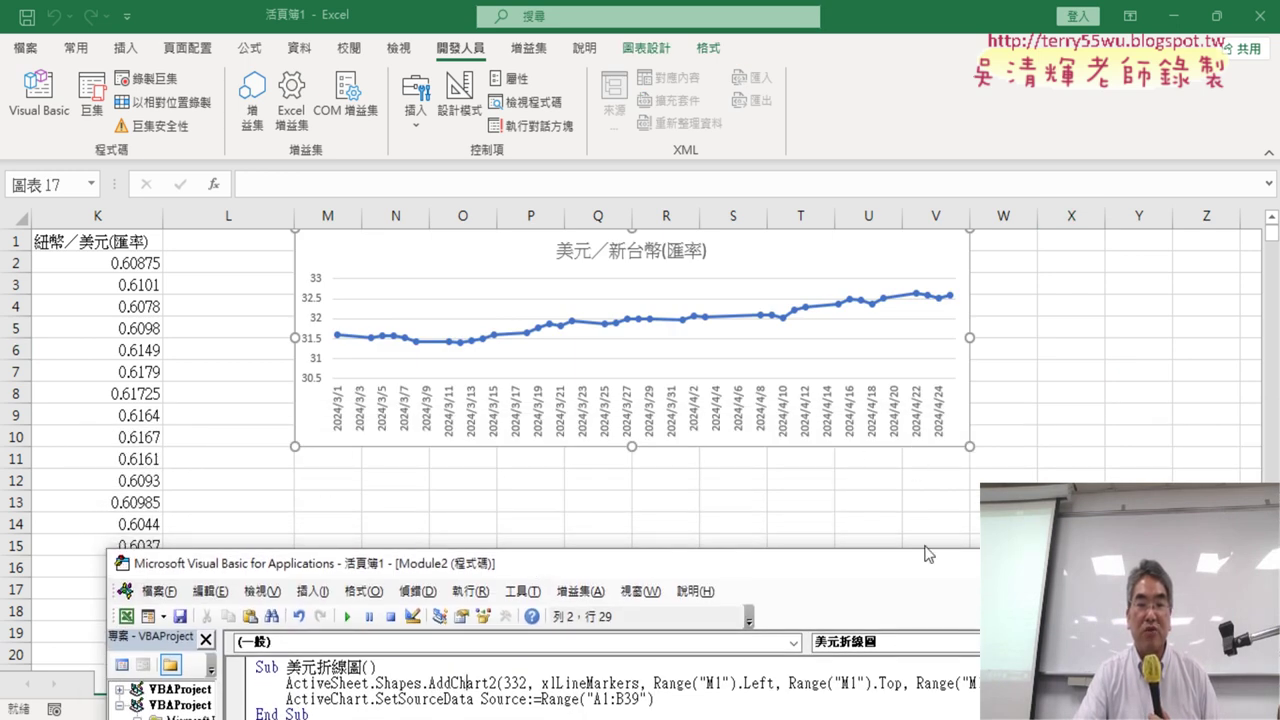
left_click(76, 433)
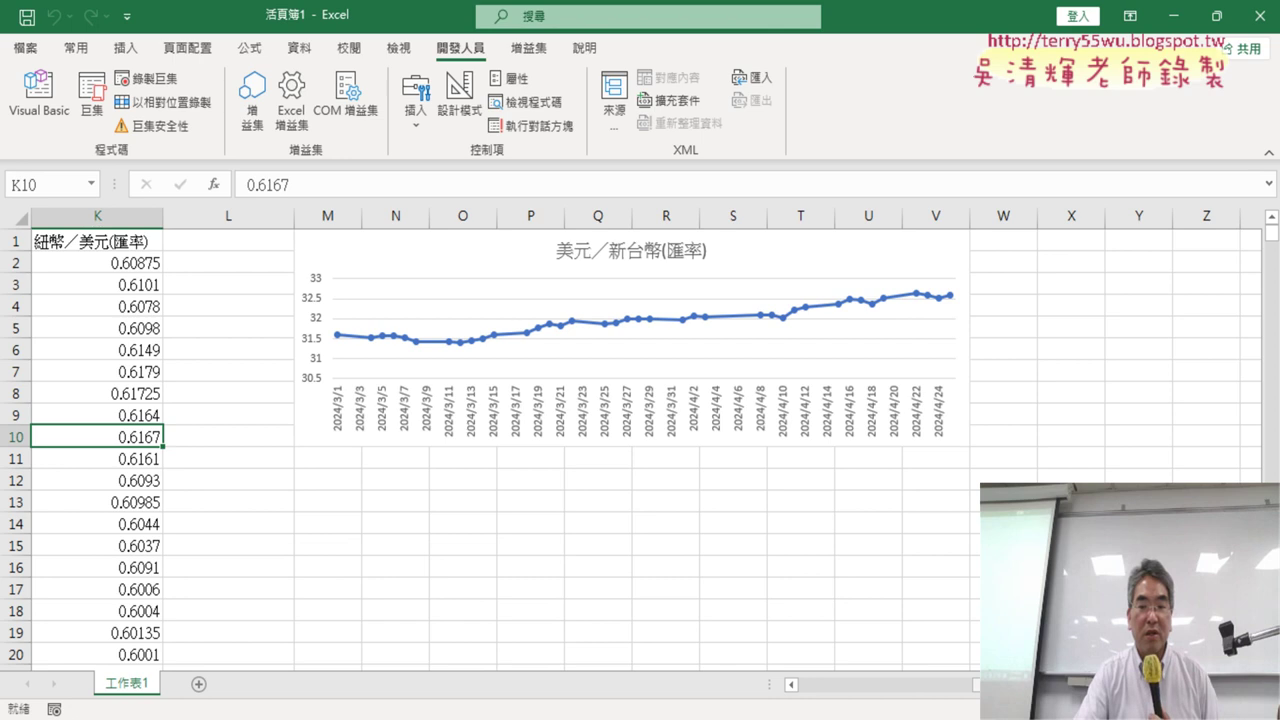
scroll(794, 680, "left", 5)
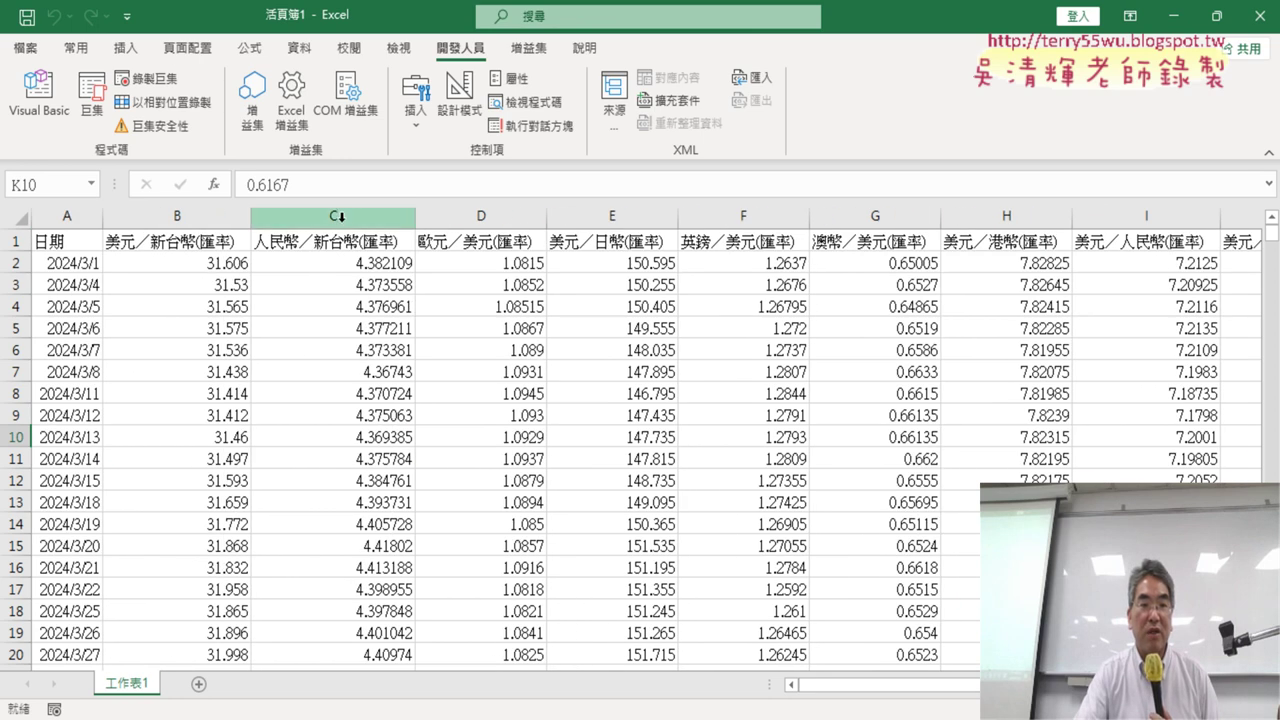
Step: Inspect column C's 人民幣 rates, then reopen the VBA editor showing all three macros
left_click(340, 216)
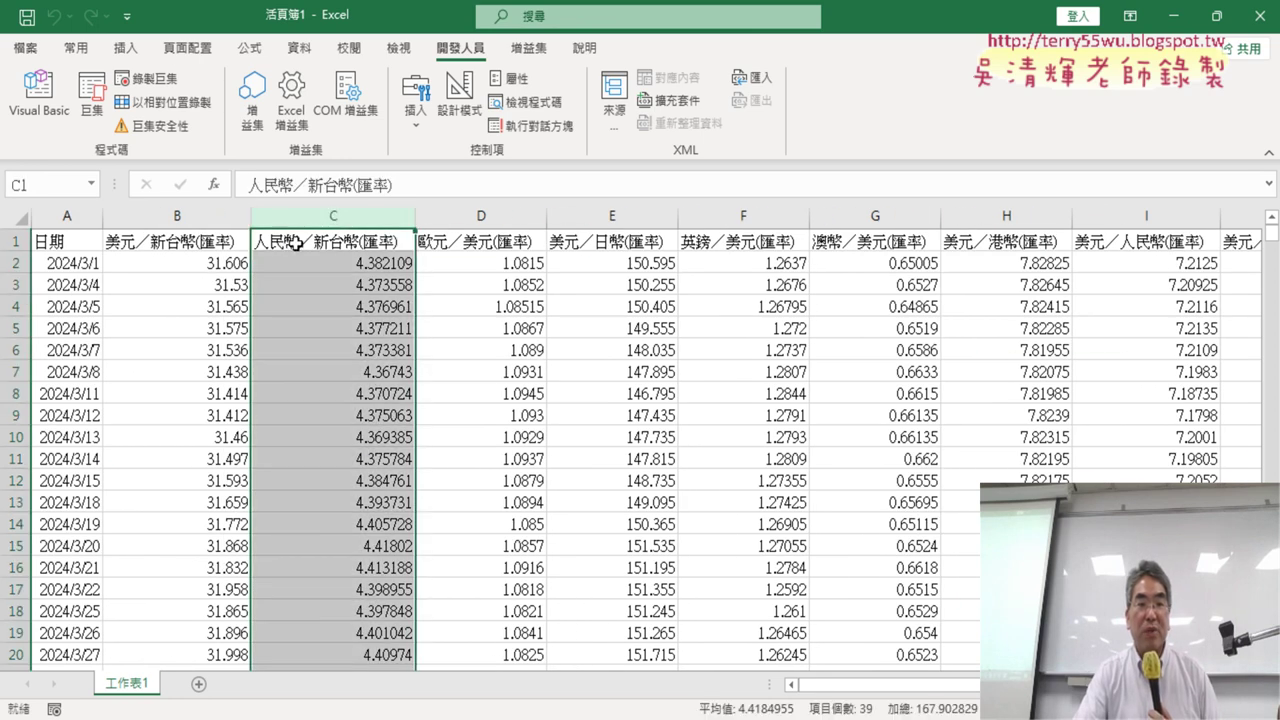
left_click_drag(875, 684, 892, 684)
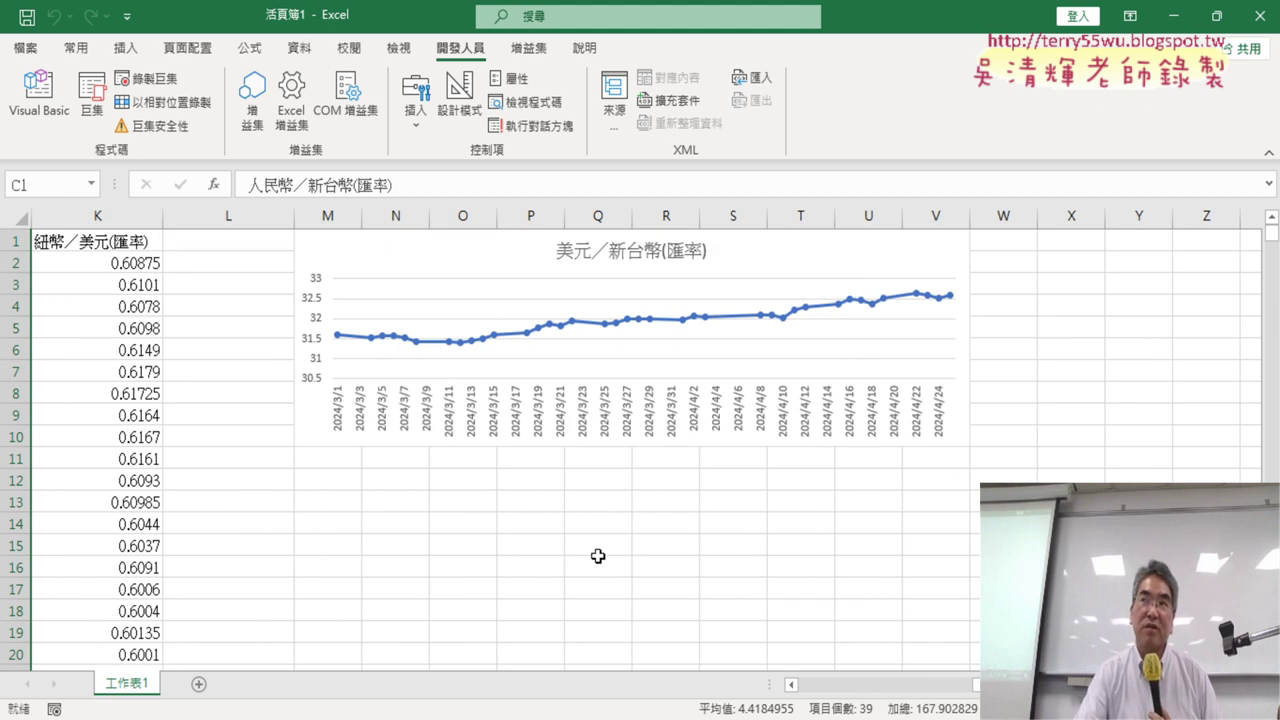
left_click(38, 95)
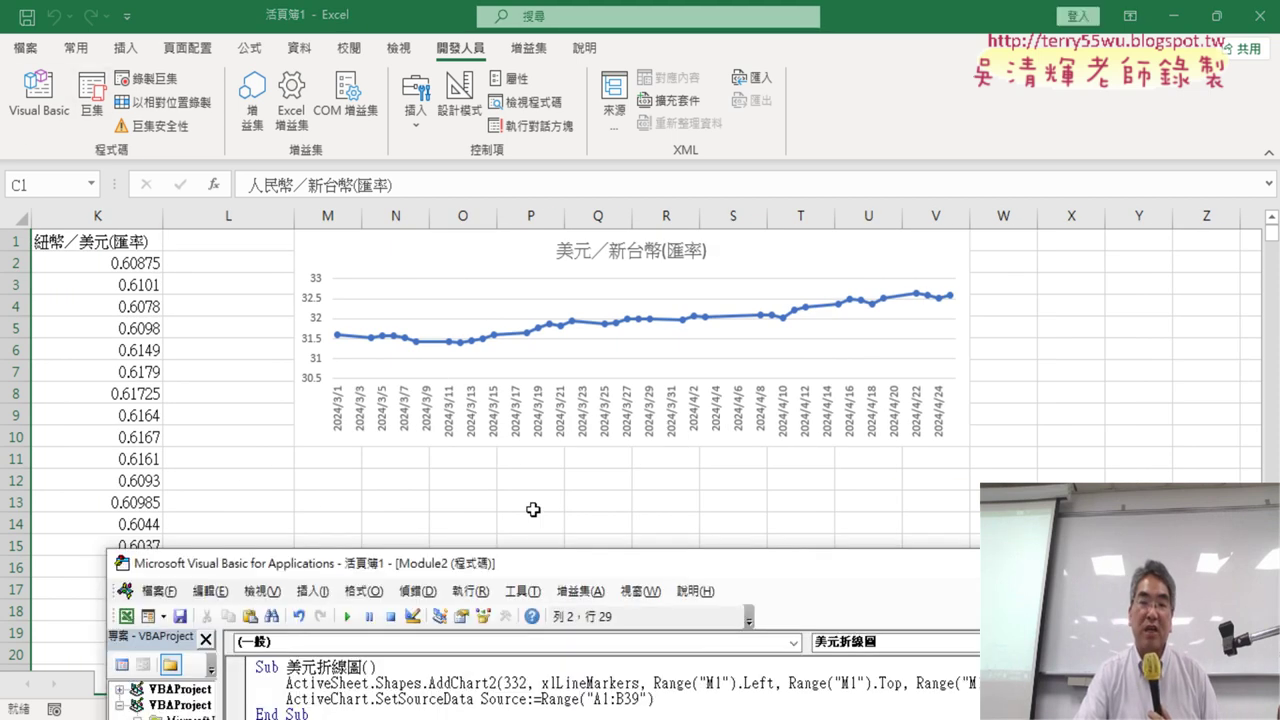
left_click_drag(568, 574, 455, 243)
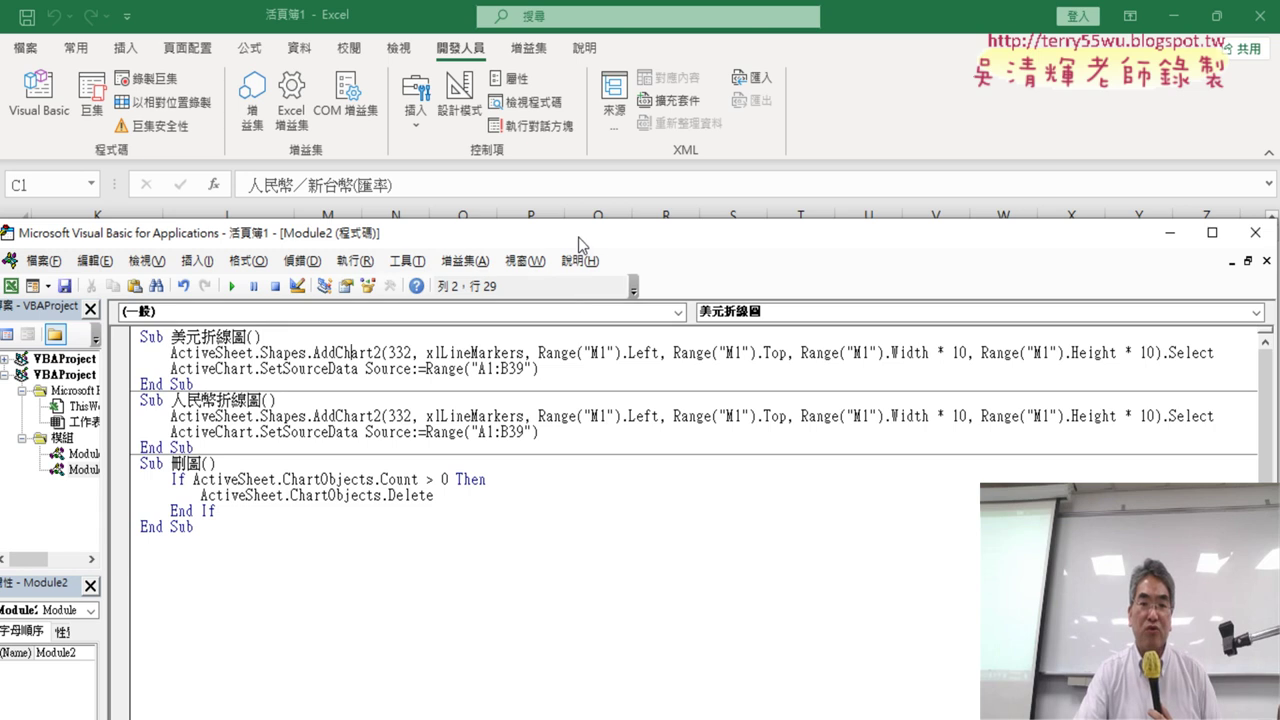
left_click_drag(578, 237, 606, 455)
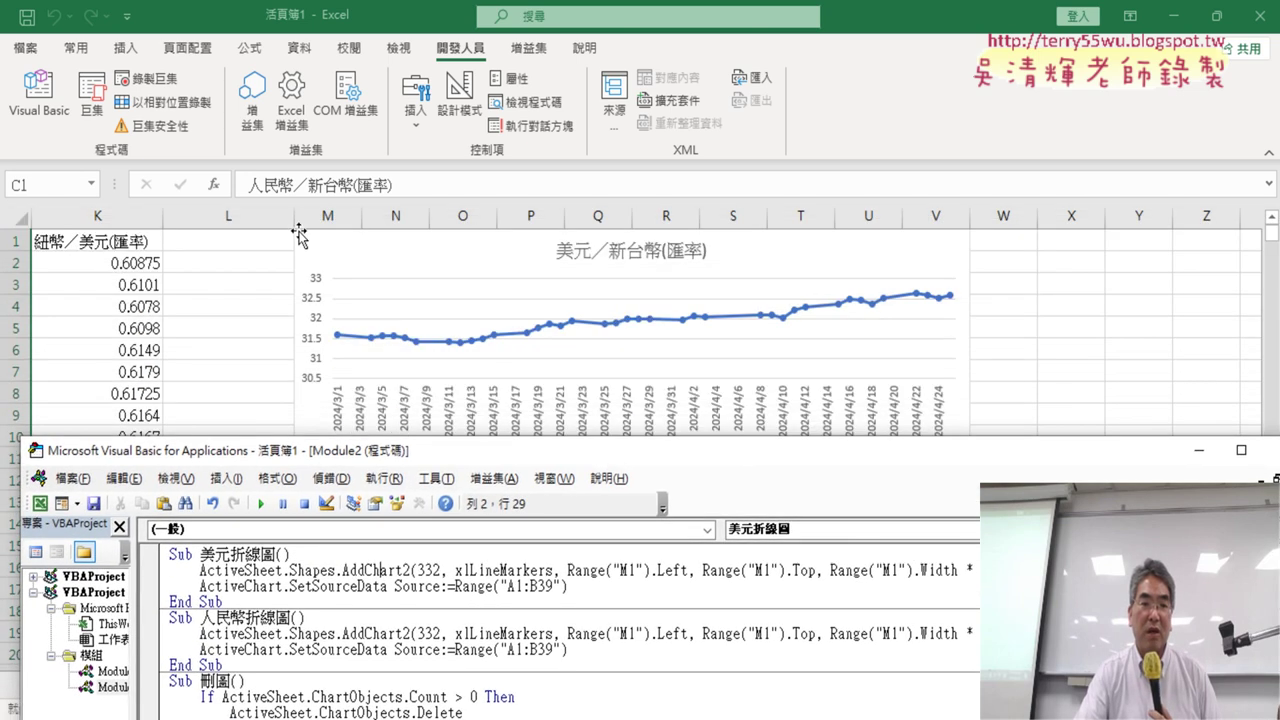
mouse_move(353, 452)
left_mouse_down()
mouse_move(345, 507)
mouse_move(340, 128)
left_mouse_up()
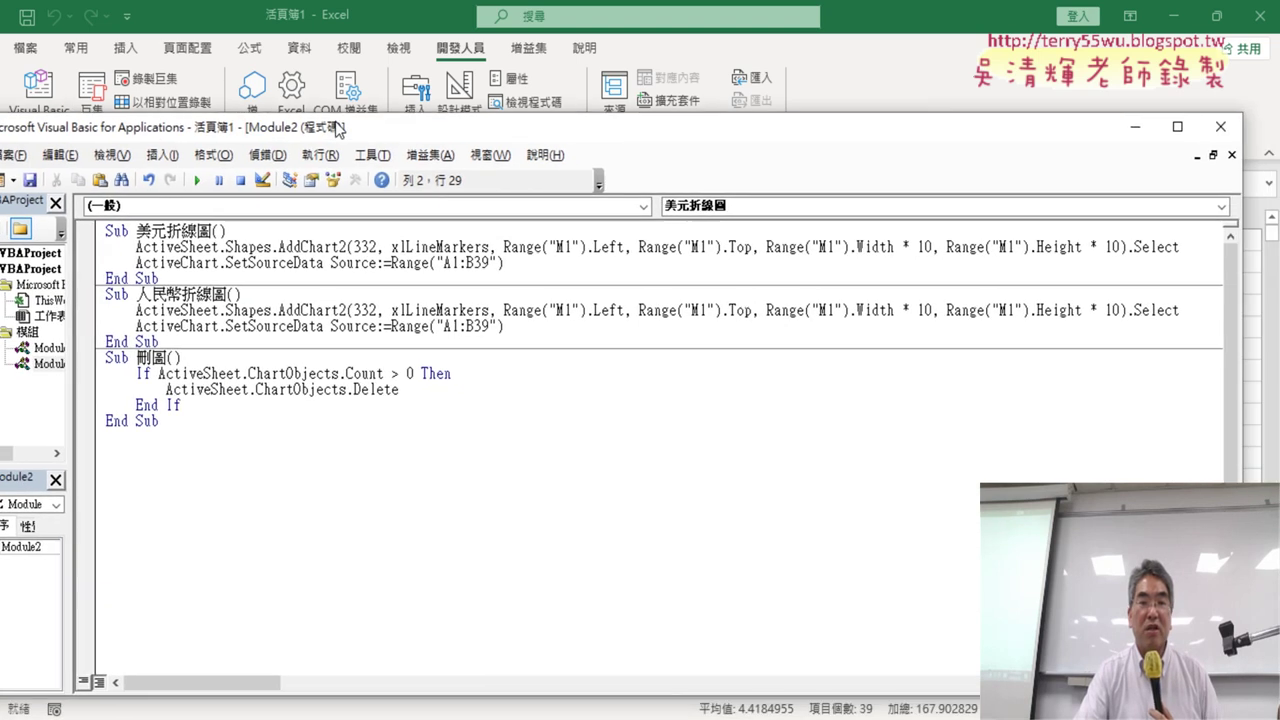
Step: Change both M1 anchors in 人民幣折線圖 to M11
left_click(572, 311)
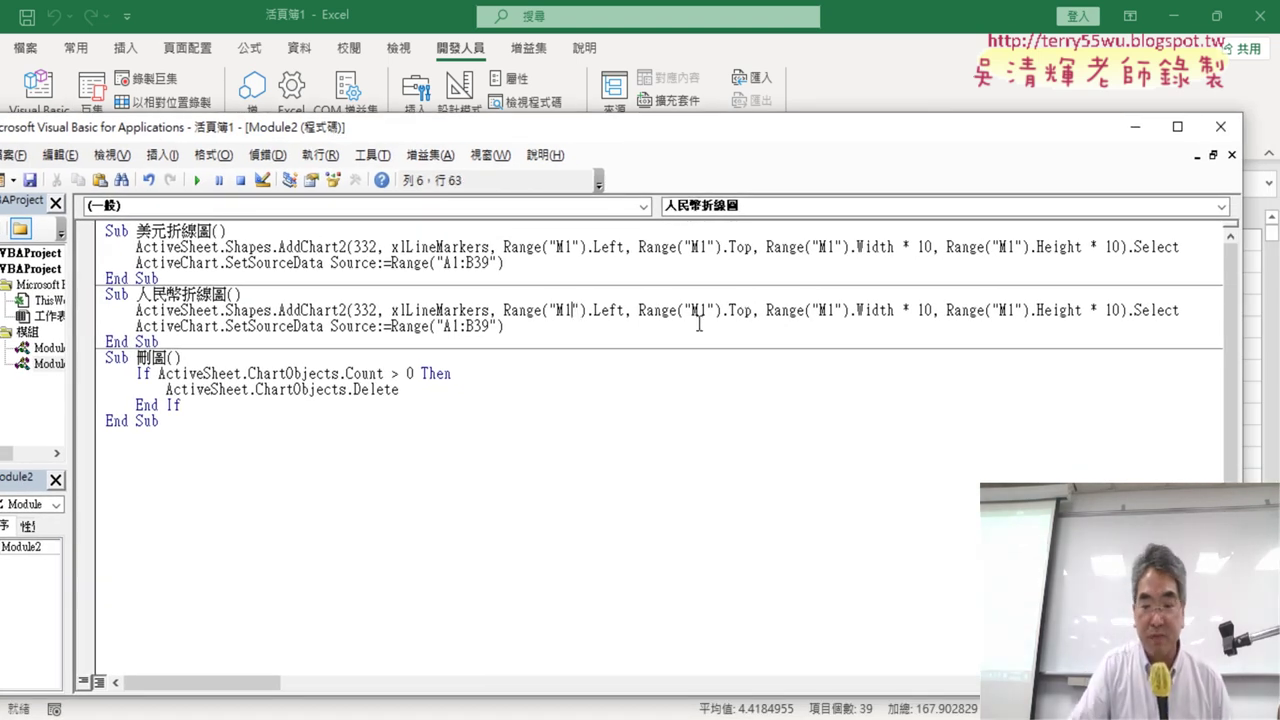
type("1")
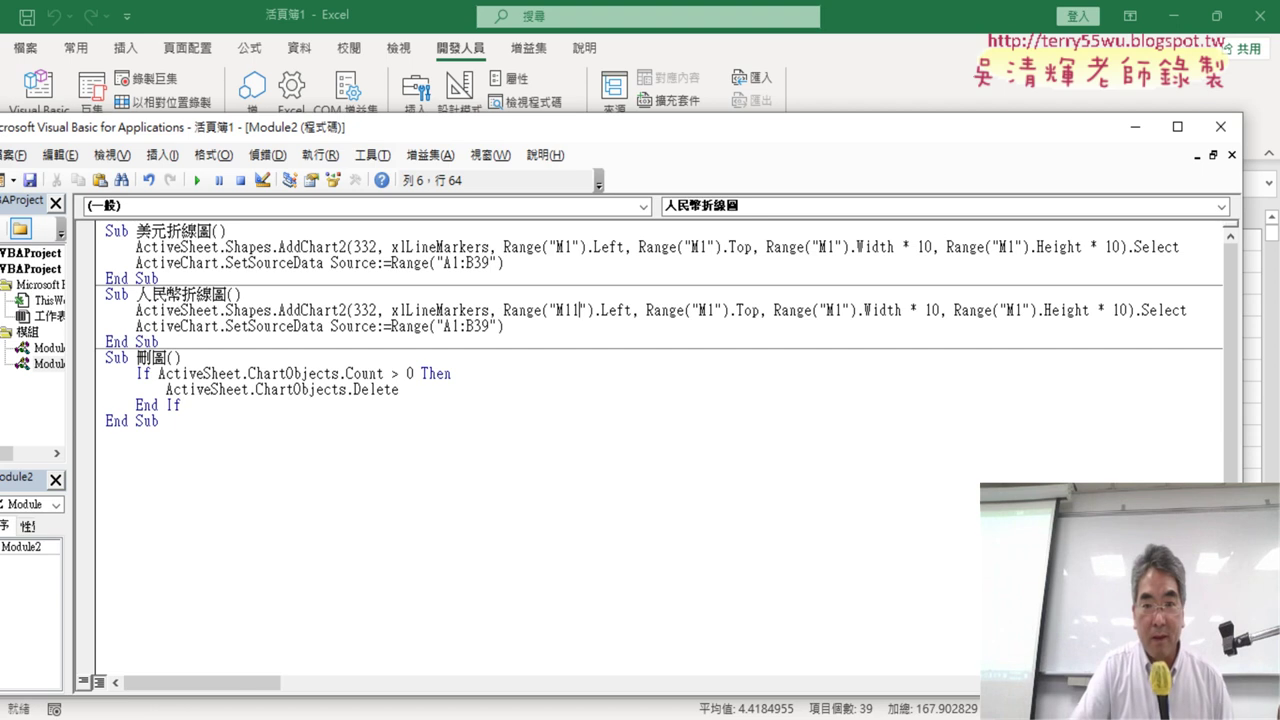
left_click(713, 311)
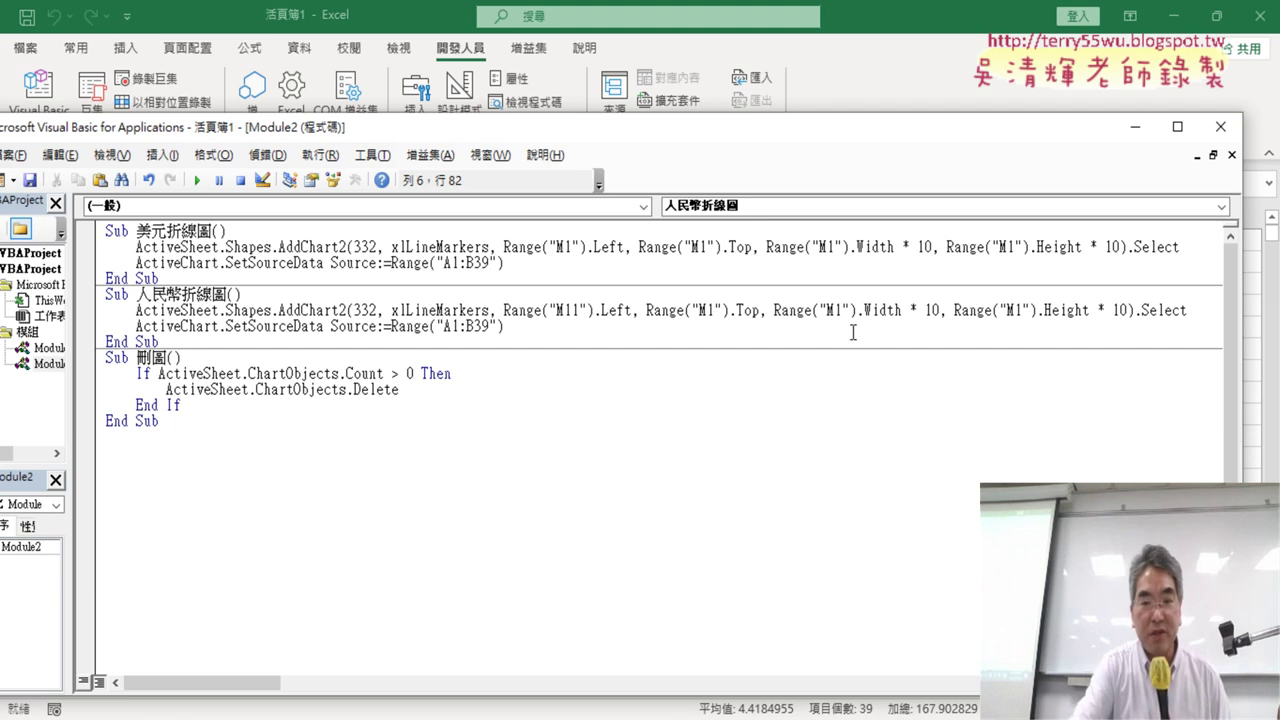
type("1")
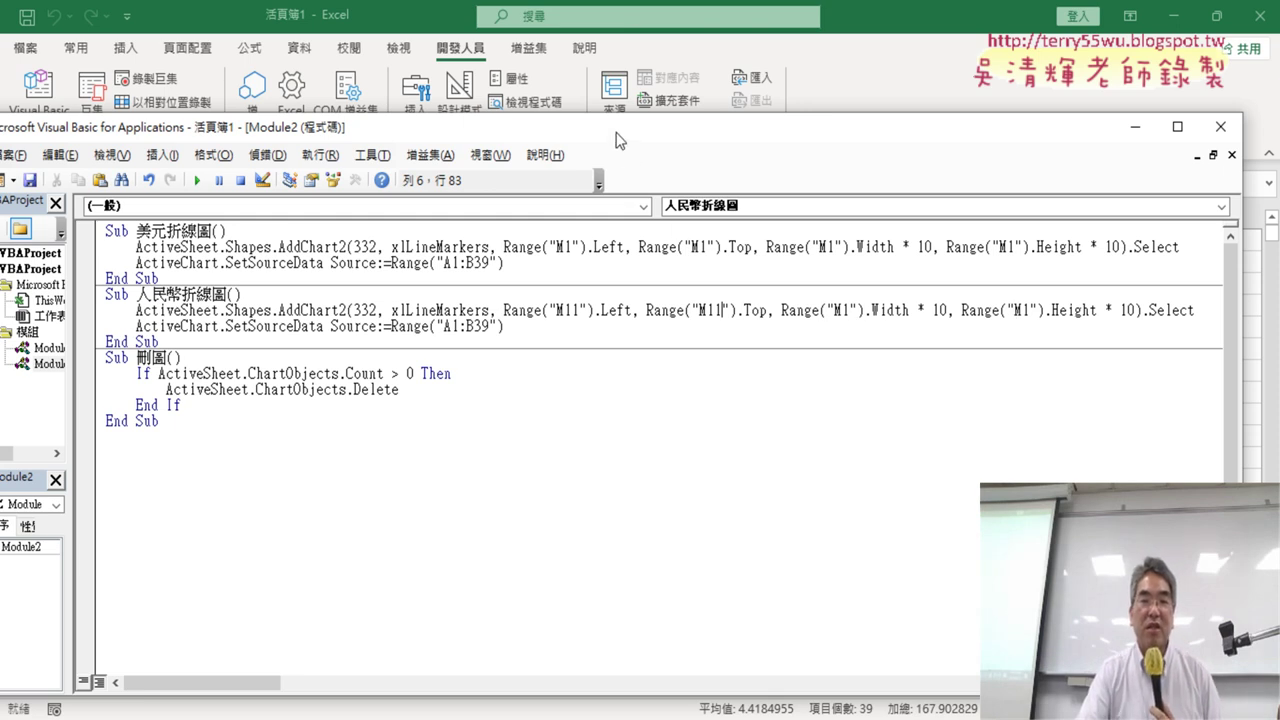
Step: Run 人民幣折線圖 to place a second chart below the first
left_click_drag(618, 140, 1091, 366)
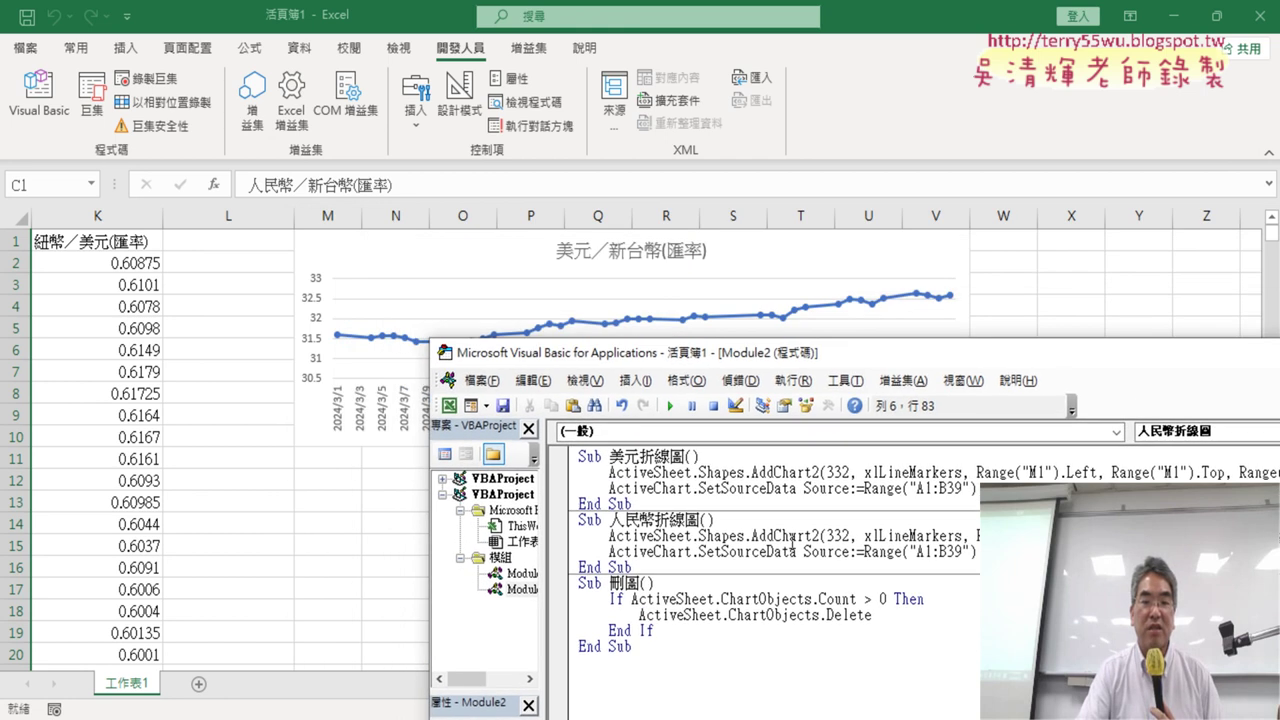
left_click(792, 541)
left_click(670, 406)
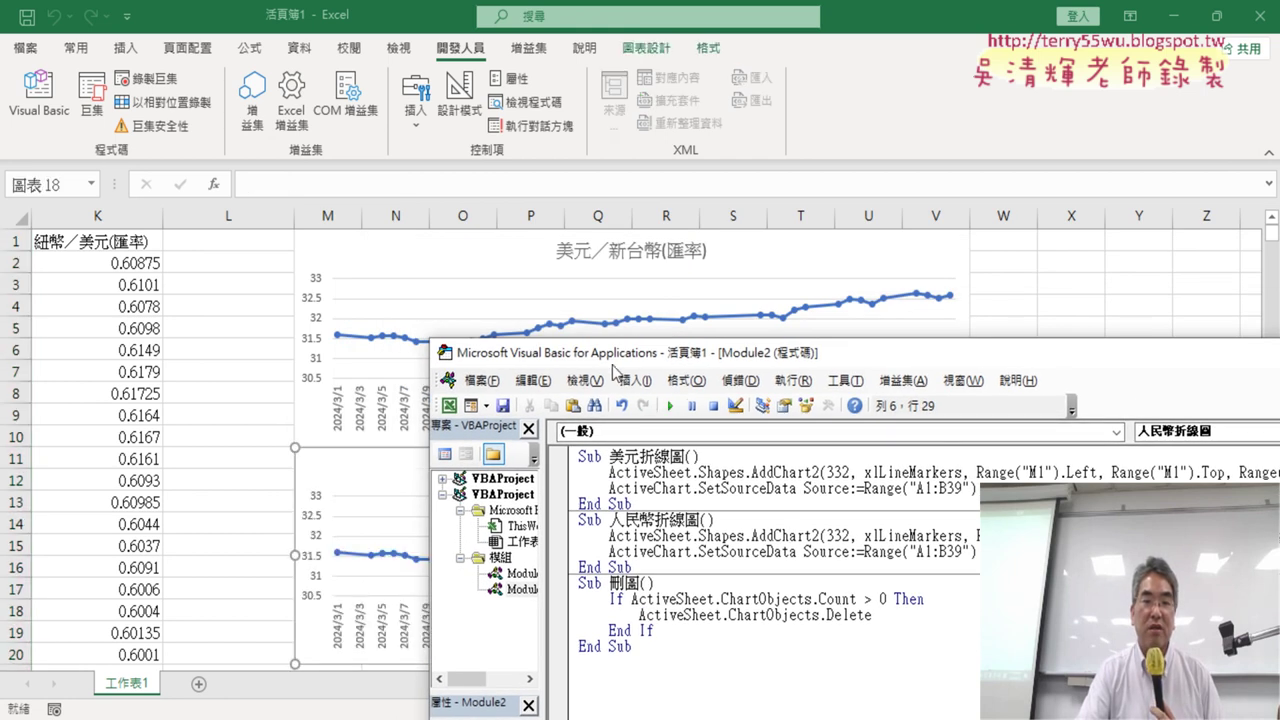
left_click_drag(620, 362, 880, 540)
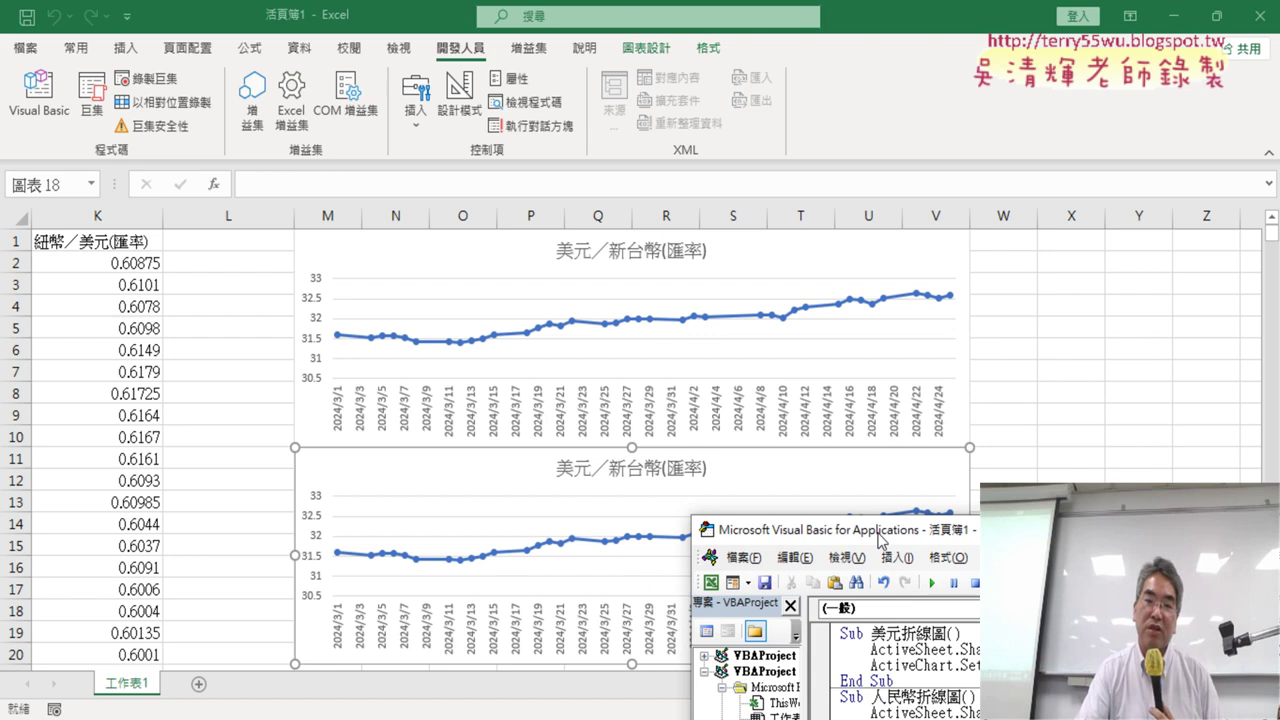
left_click_drag(880, 540, 232, 91)
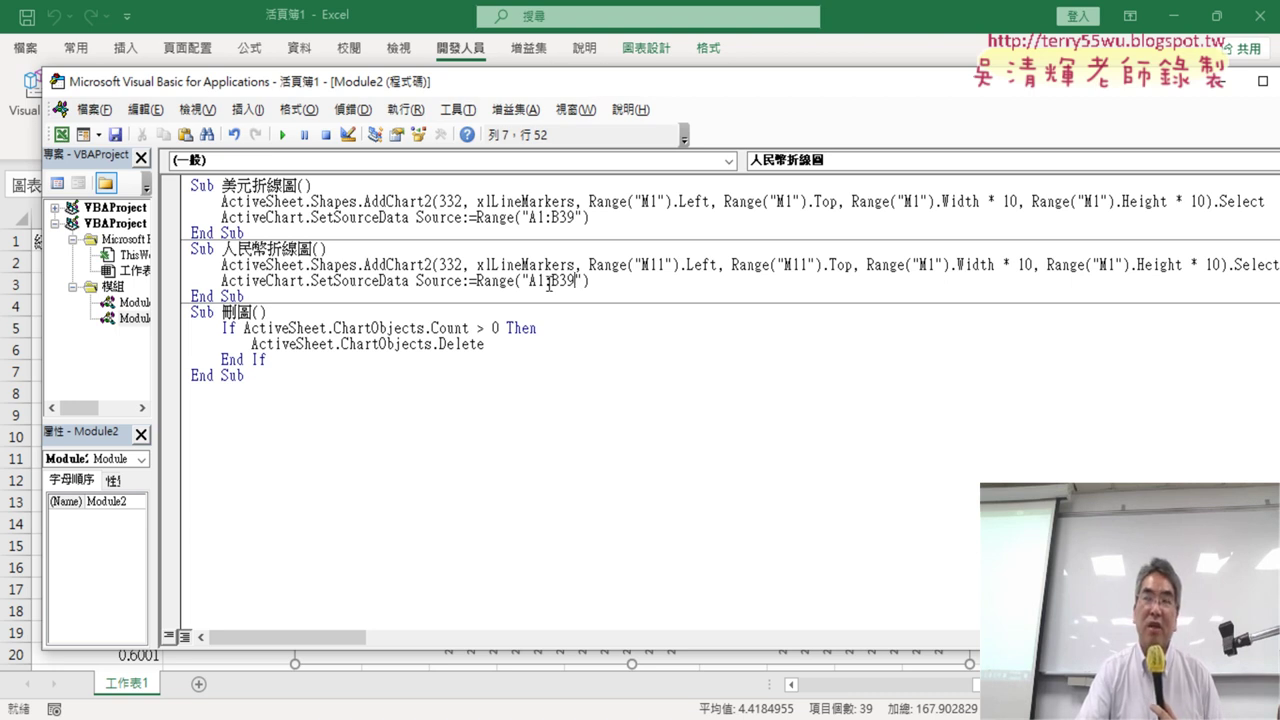
Step: Change the 人民幣折線圖 source to A1:C39 and rerun it for a two-line chart
left_click_drag(551, 281, 559, 281)
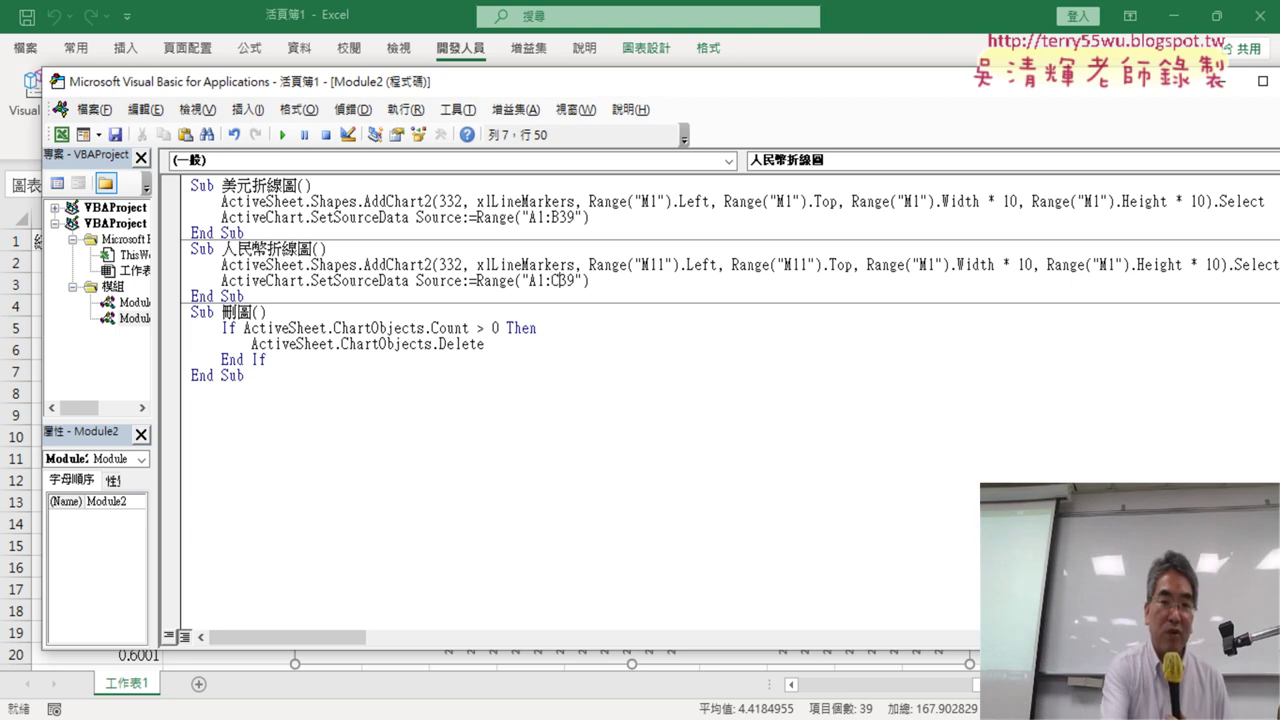
type("C")
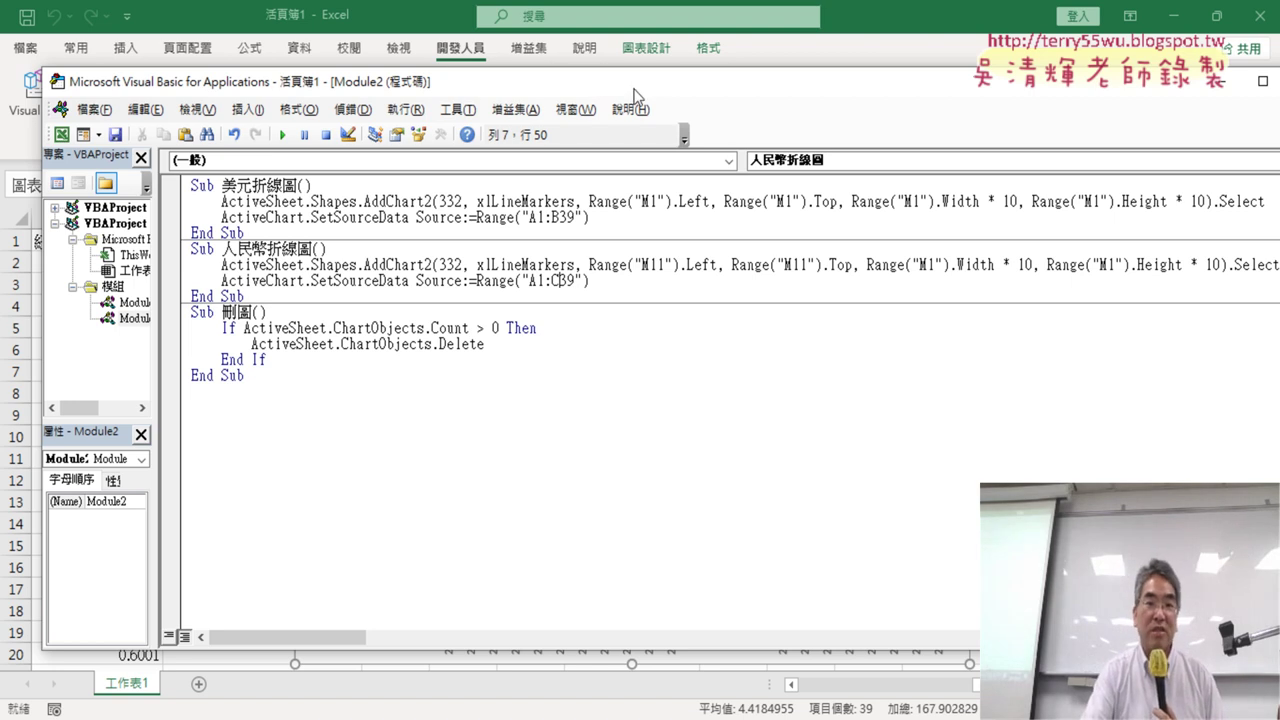
left_click_drag(634, 97, 634, 478)
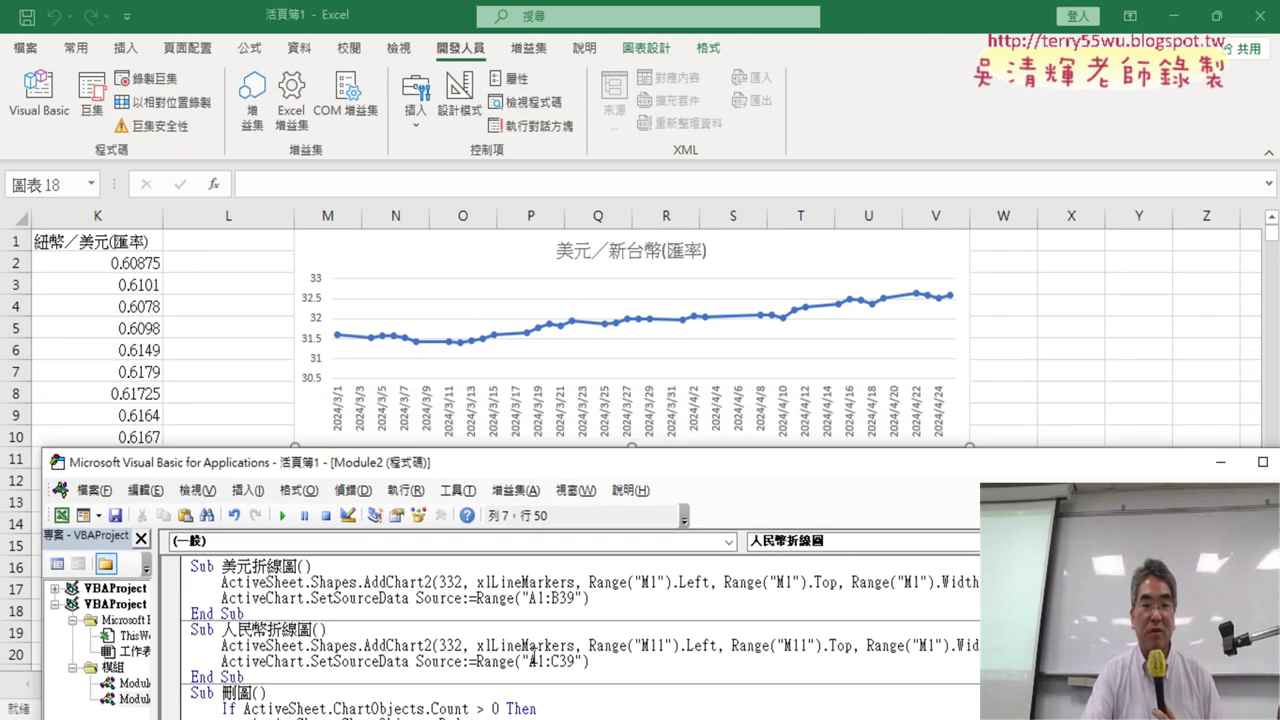
left_click(282, 515)
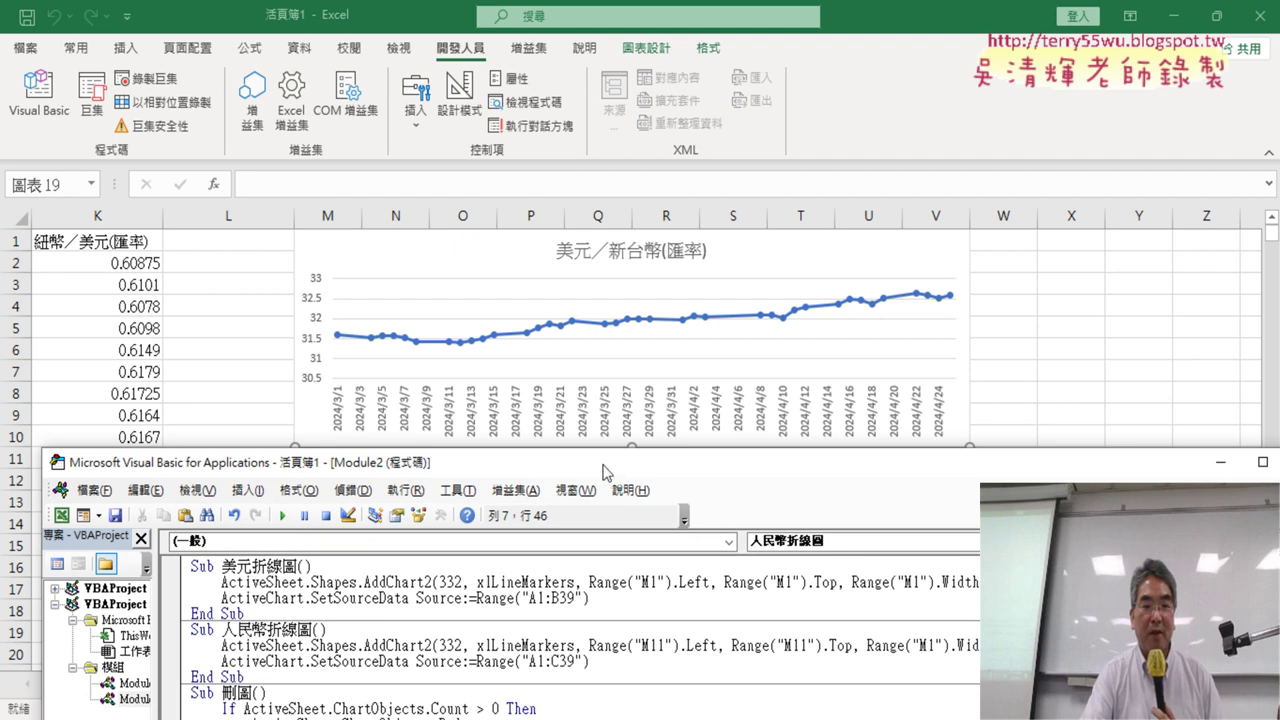
mouse_move(607, 470)
left_mouse_down()
mouse_move(620, 625)
mouse_move(1097, 203)
left_mouse_up()
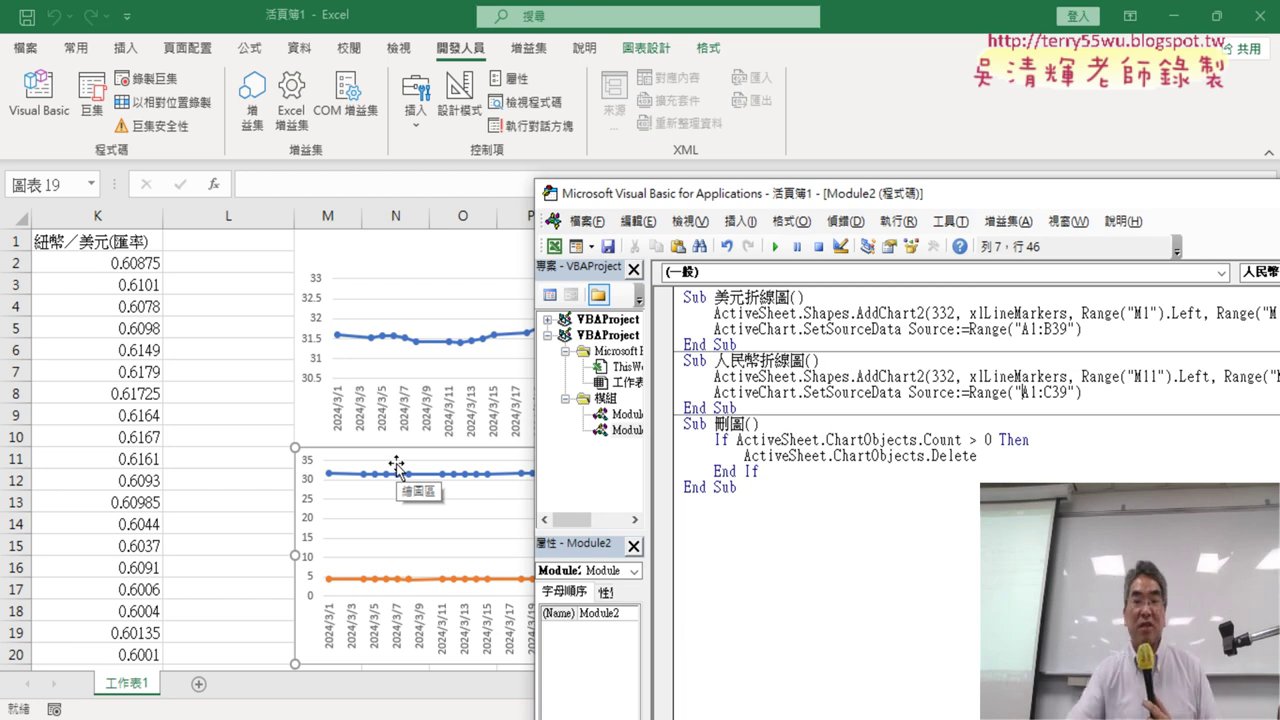
left_click_drag(767, 201, 275, 114)
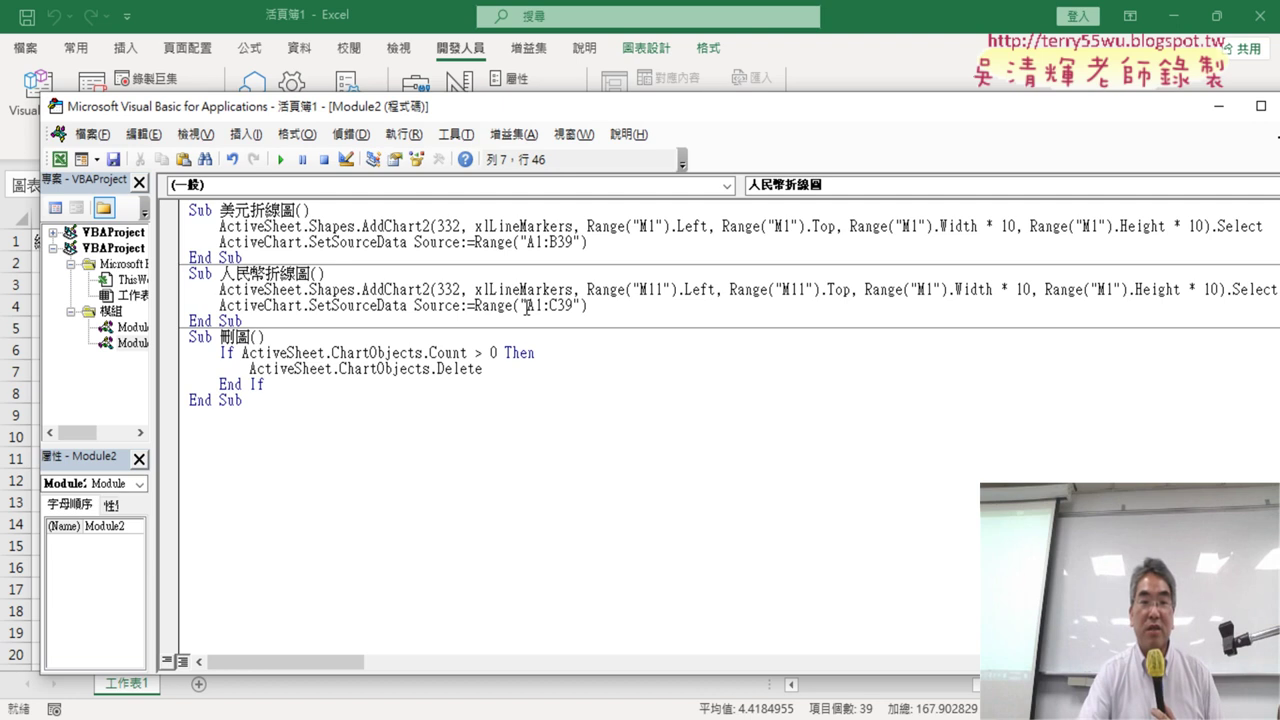
Step: Edit the 人民幣折線圖 source to A1:A39,C1:C39, pairing dates with the RMB column
left_click_drag(526, 305, 582, 305)
left_click(582, 305)
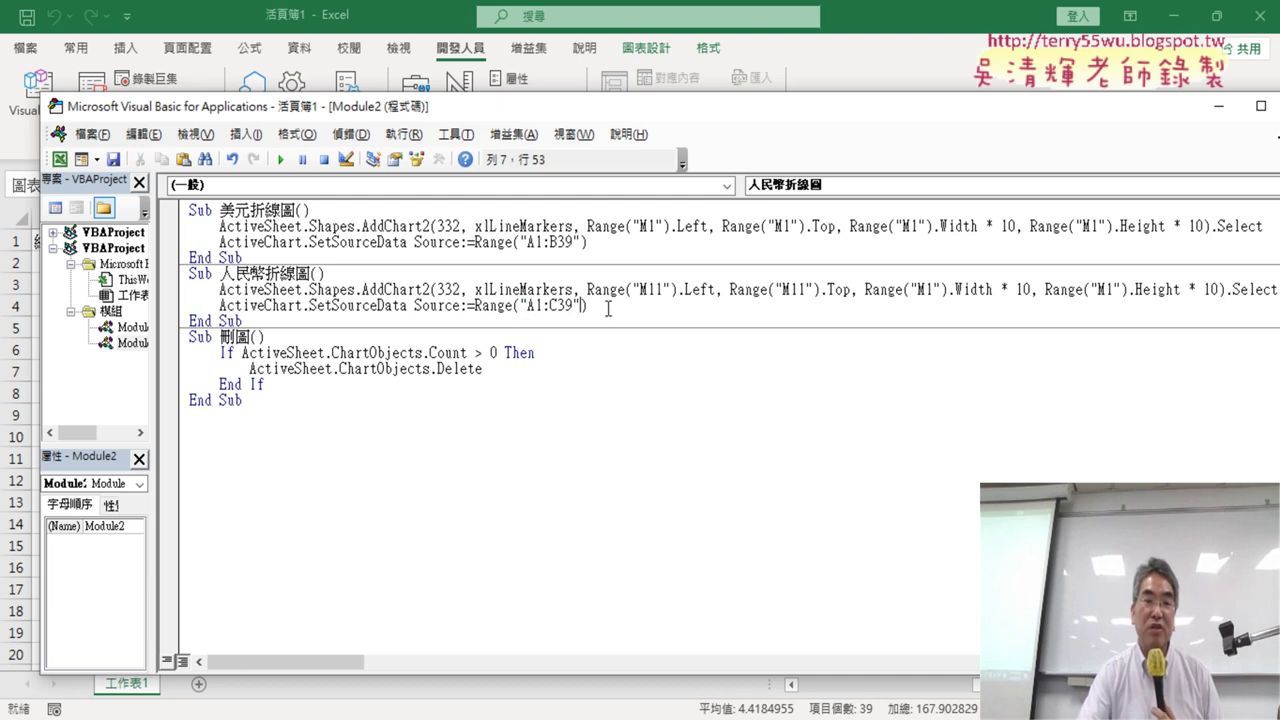
key("shift+Left")
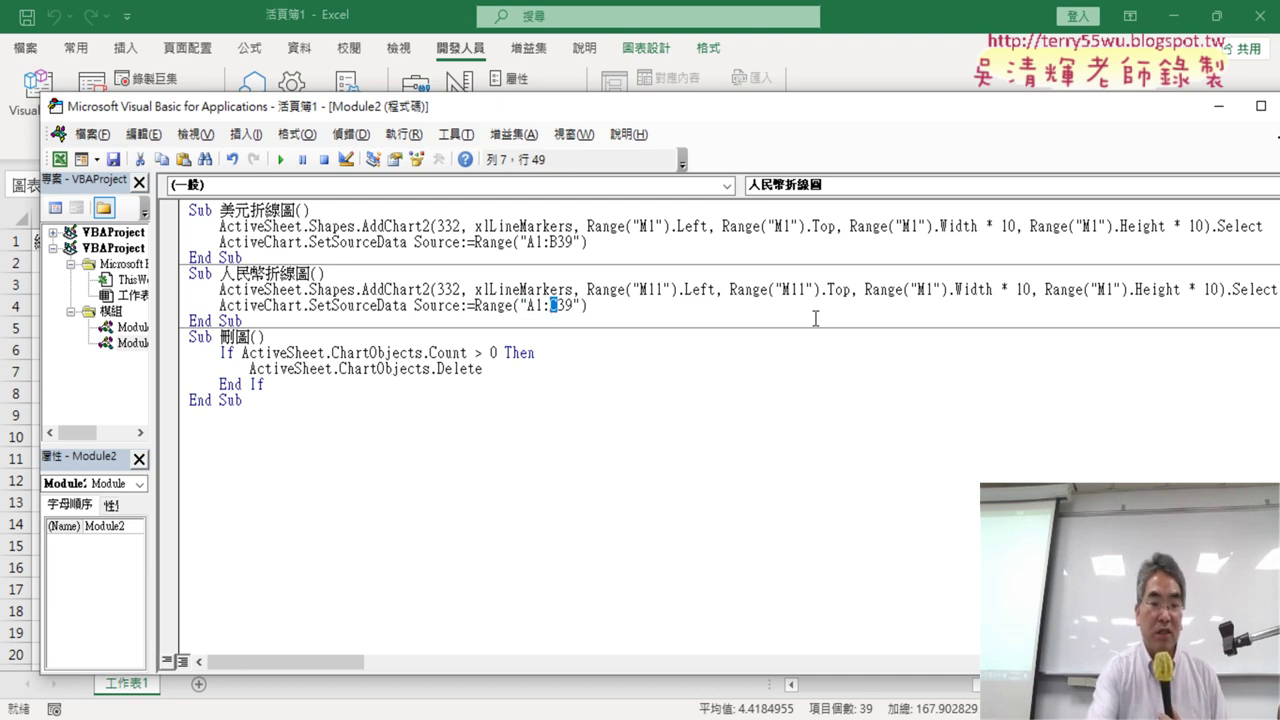
type("A")
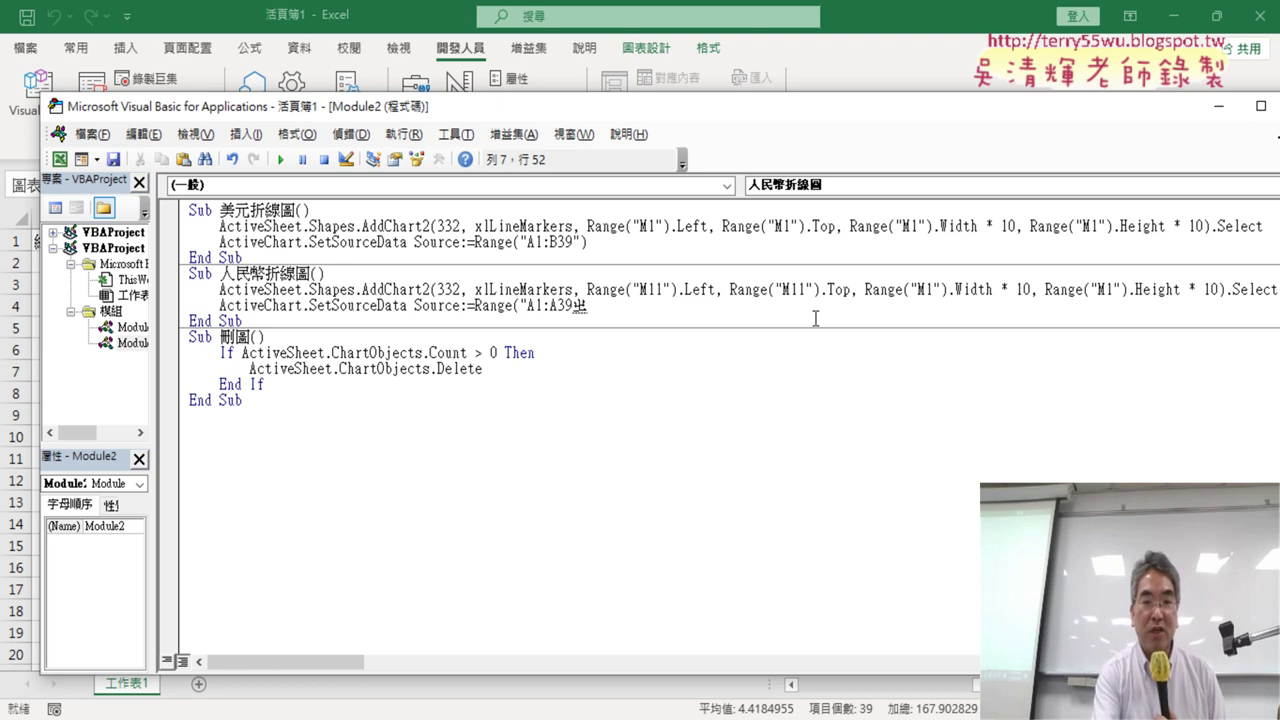
type(",")
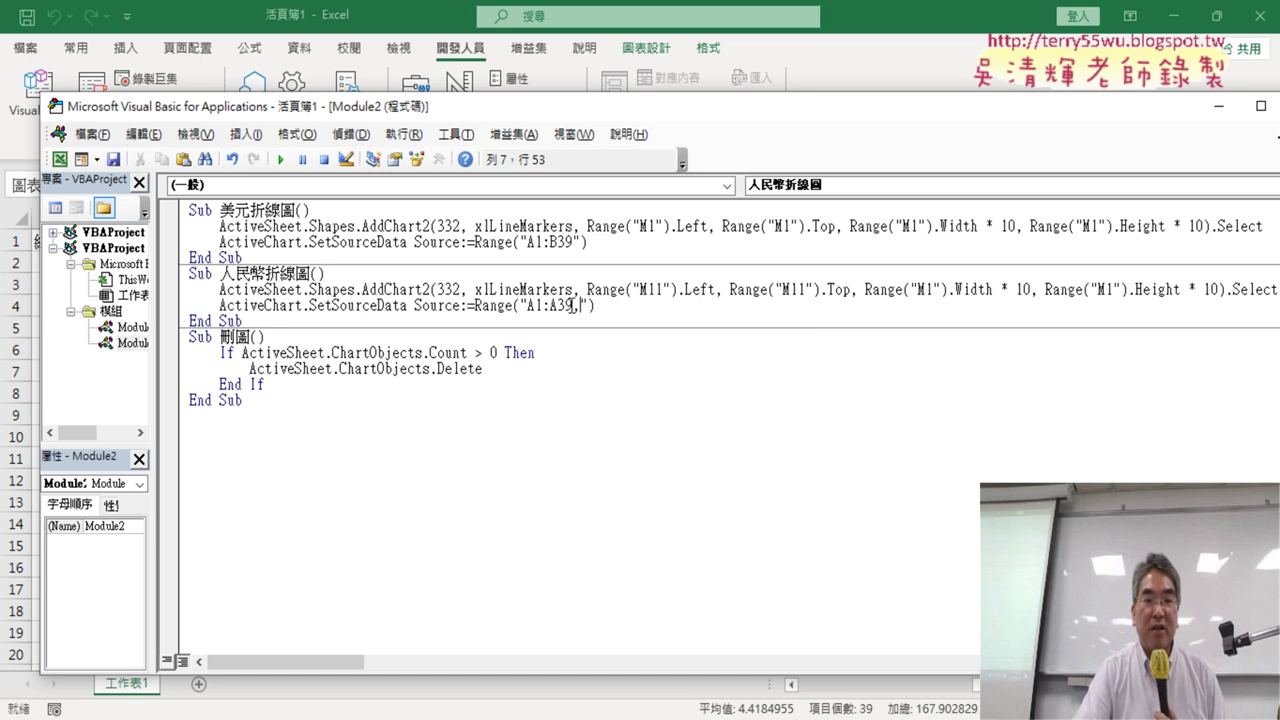
mouse_move(573, 305)
left_mouse_down()
mouse_move(534, 310)
mouse_move(581, 310)
left_mouse_up()
key("BackSpace")
type("A1:A39")
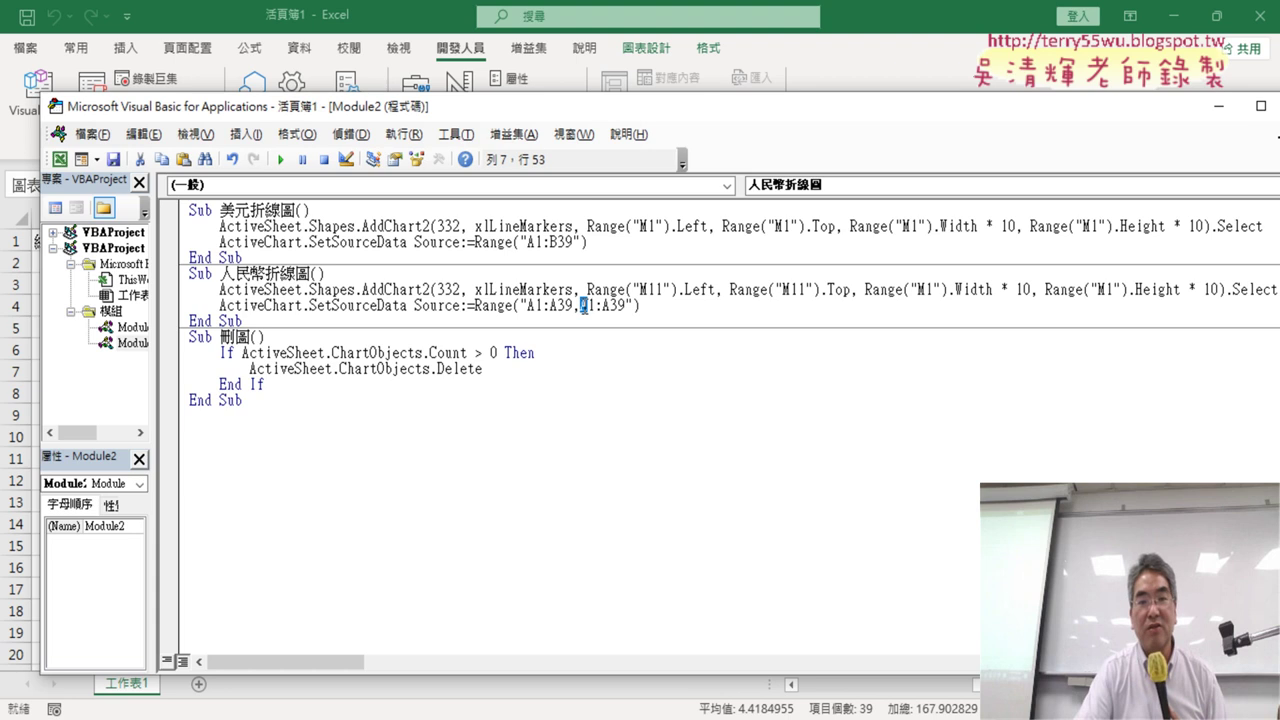
type("C")
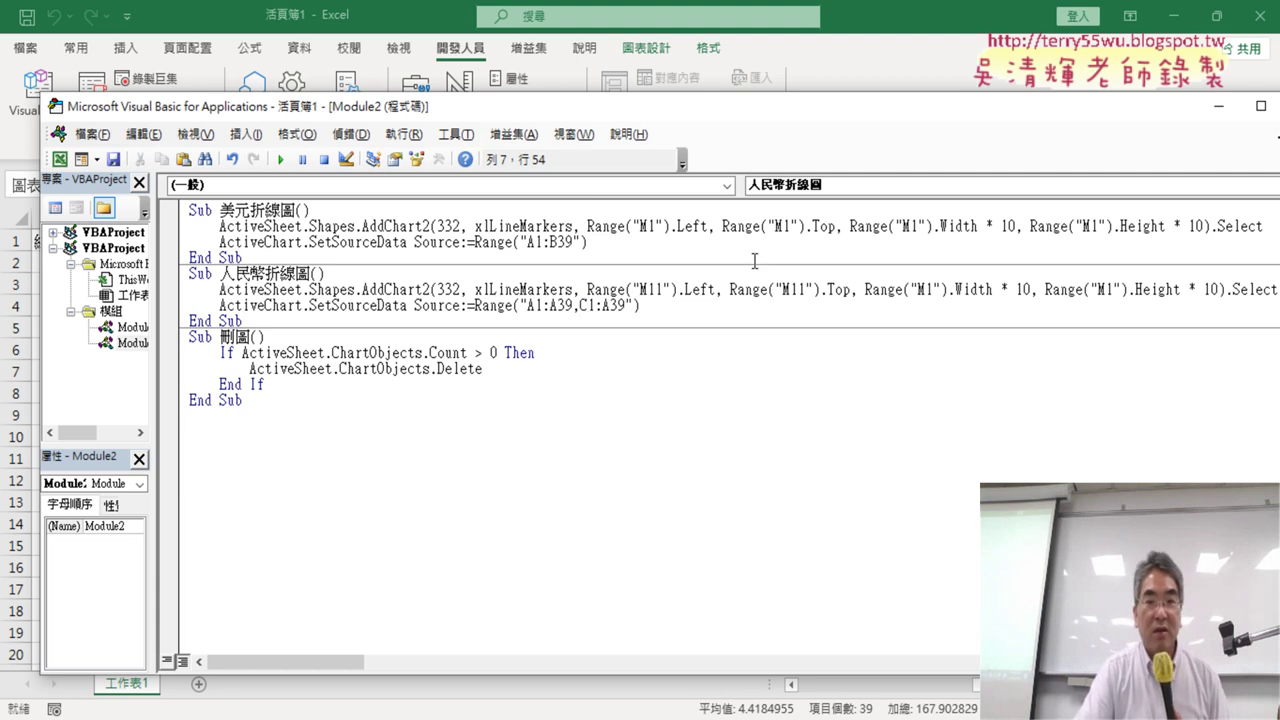
left_click_drag(612, 305, 603, 305)
type("C")
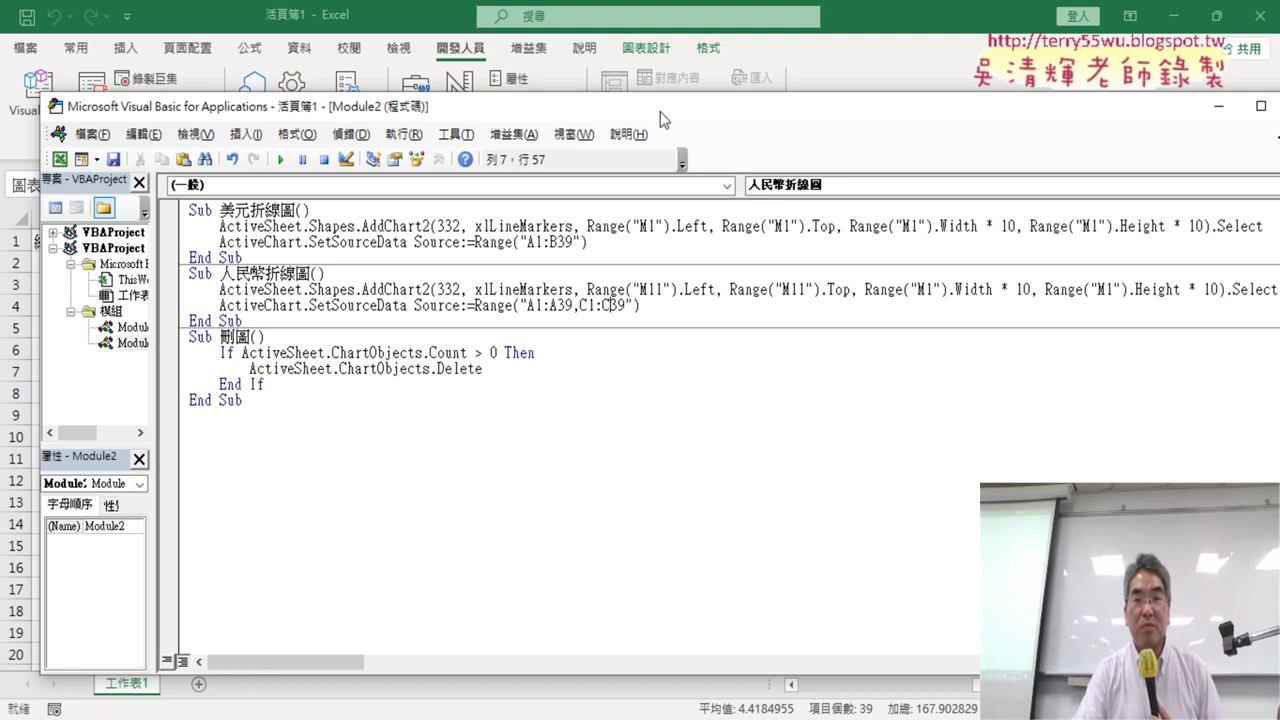
mouse_move(654, 110)
left_mouse_down()
mouse_move(821, 387)
mouse_move(833, 451)
mouse_move(948, 121)
left_mouse_up()
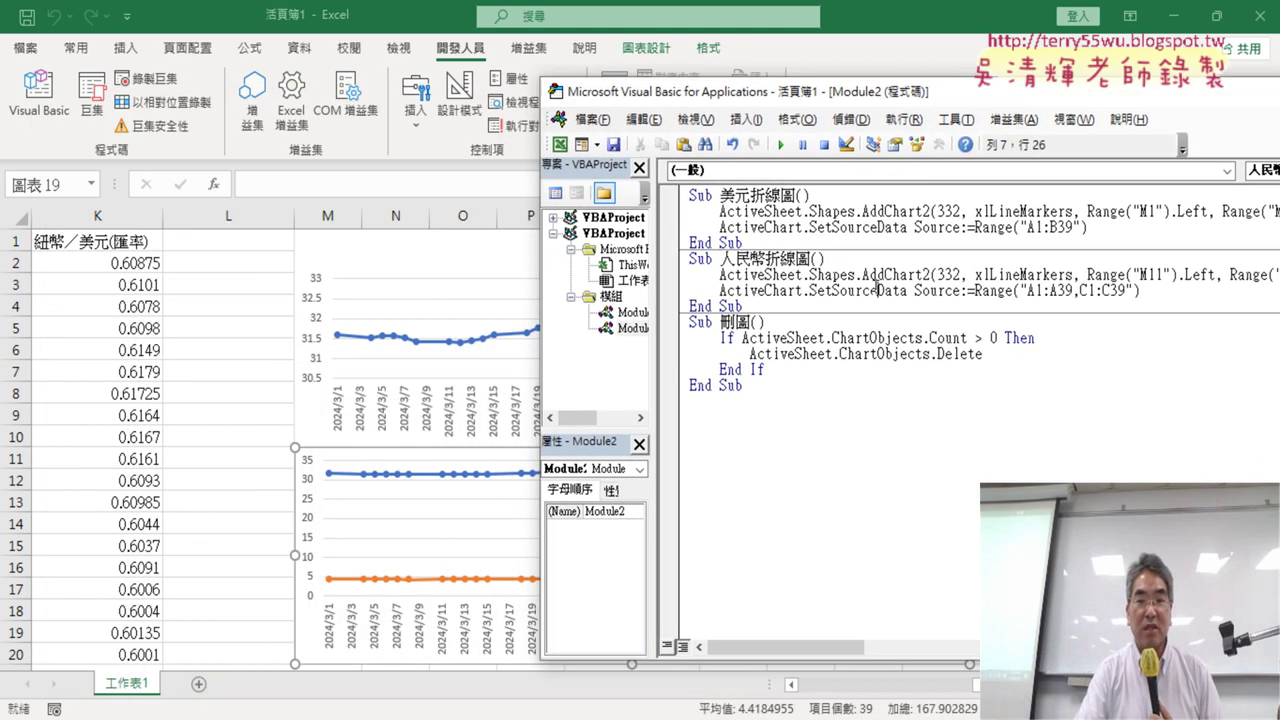
Step: Rerun 人民幣折線圖 for a single-line RMB chart, then scroll the sheet back to A1
left_click(781, 144)
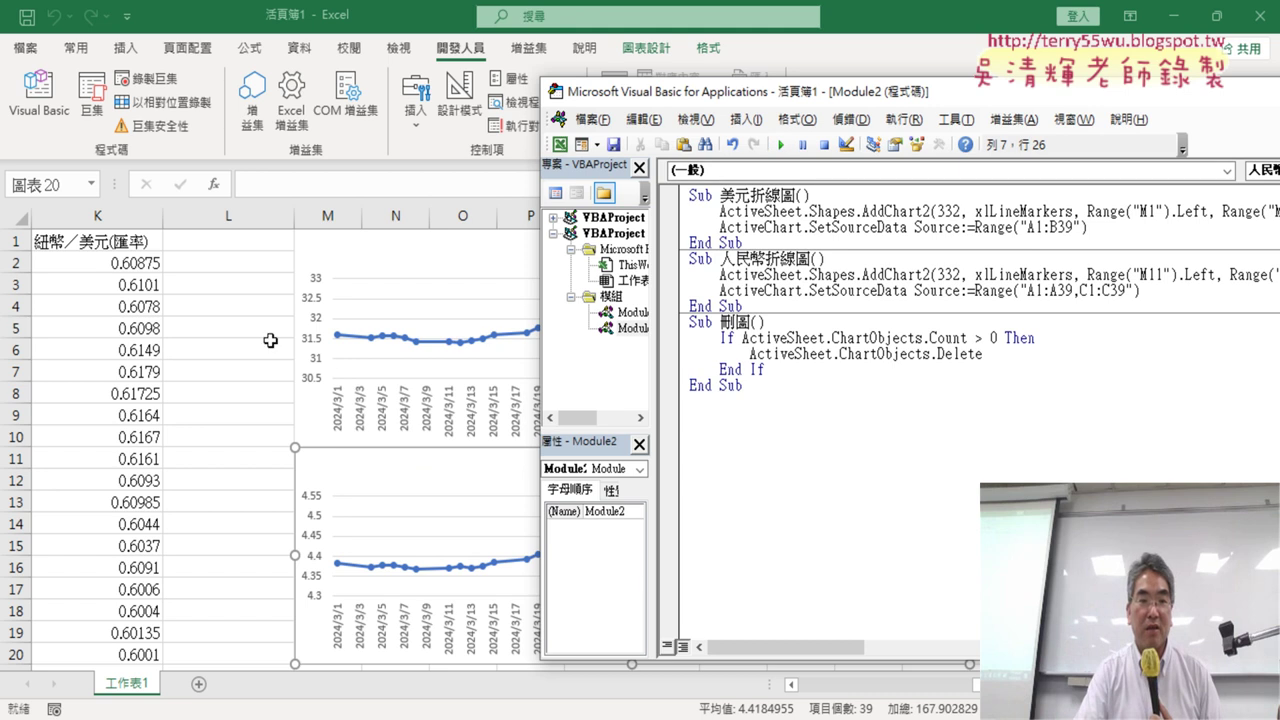
left_click(224, 285)
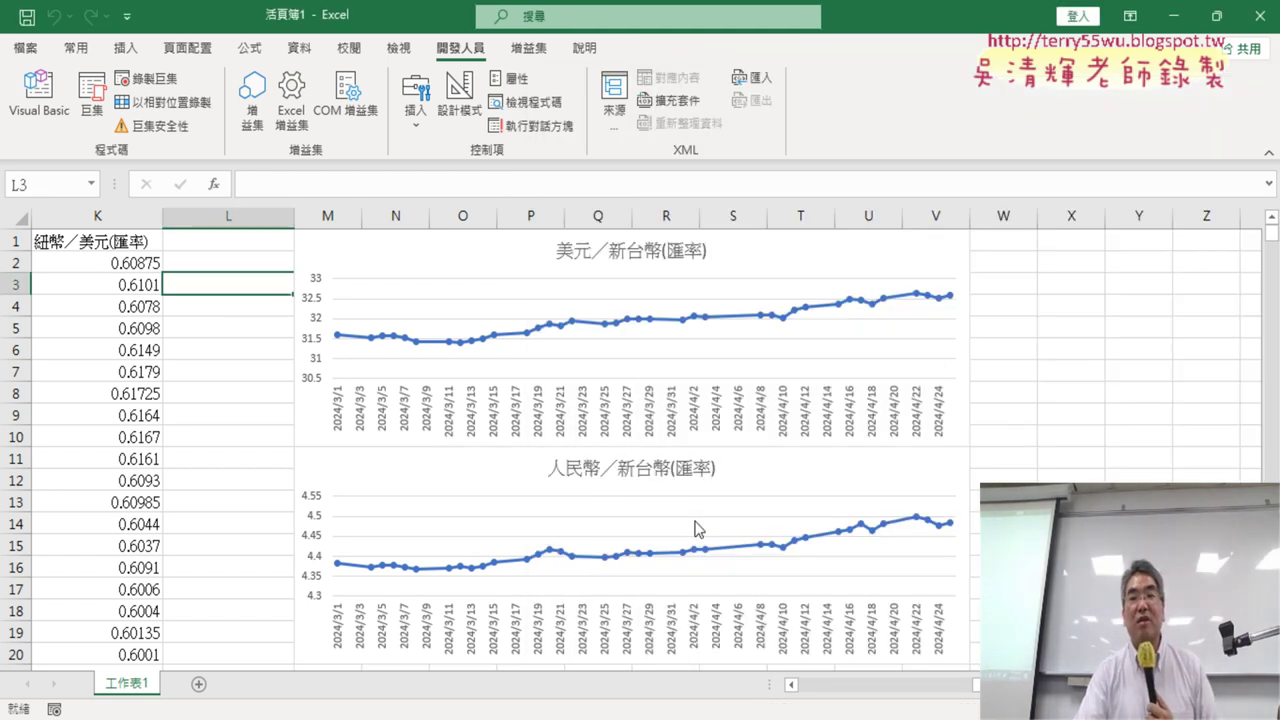
scroll(1030, 438, "down", 2)
scroll(1030, 438, "down", 2)
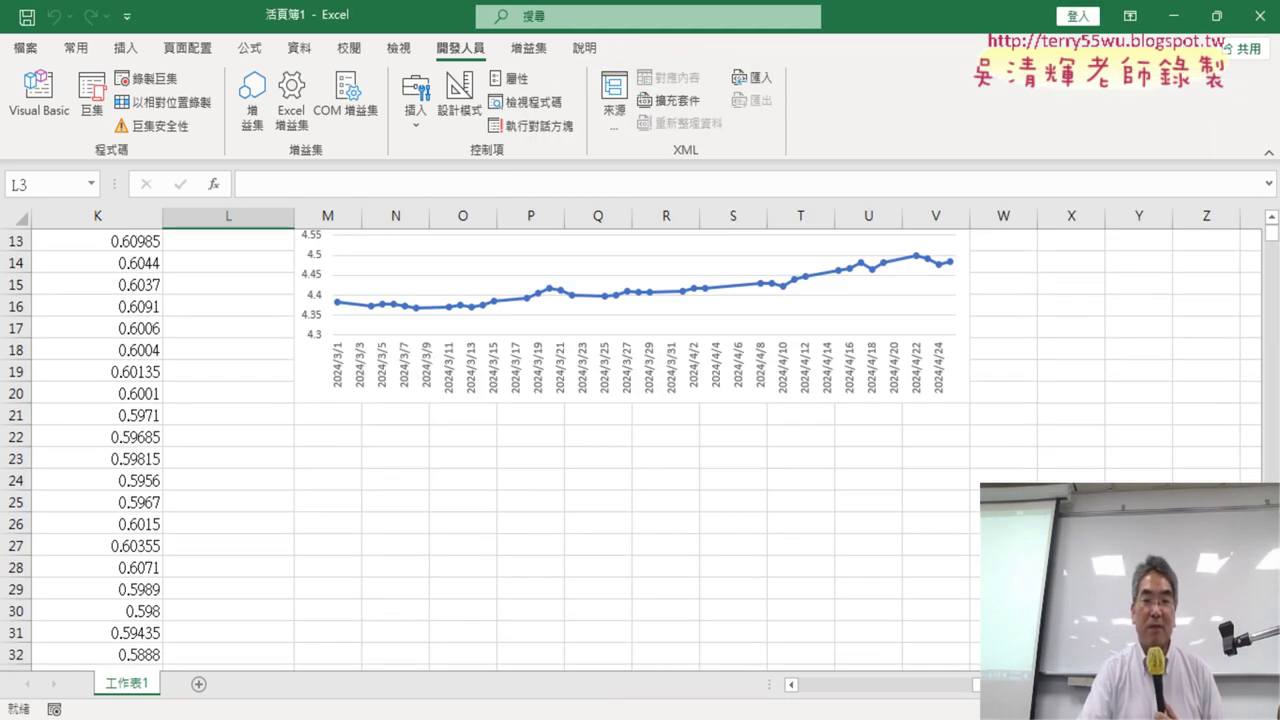
scroll(600, 450, "left", 5)
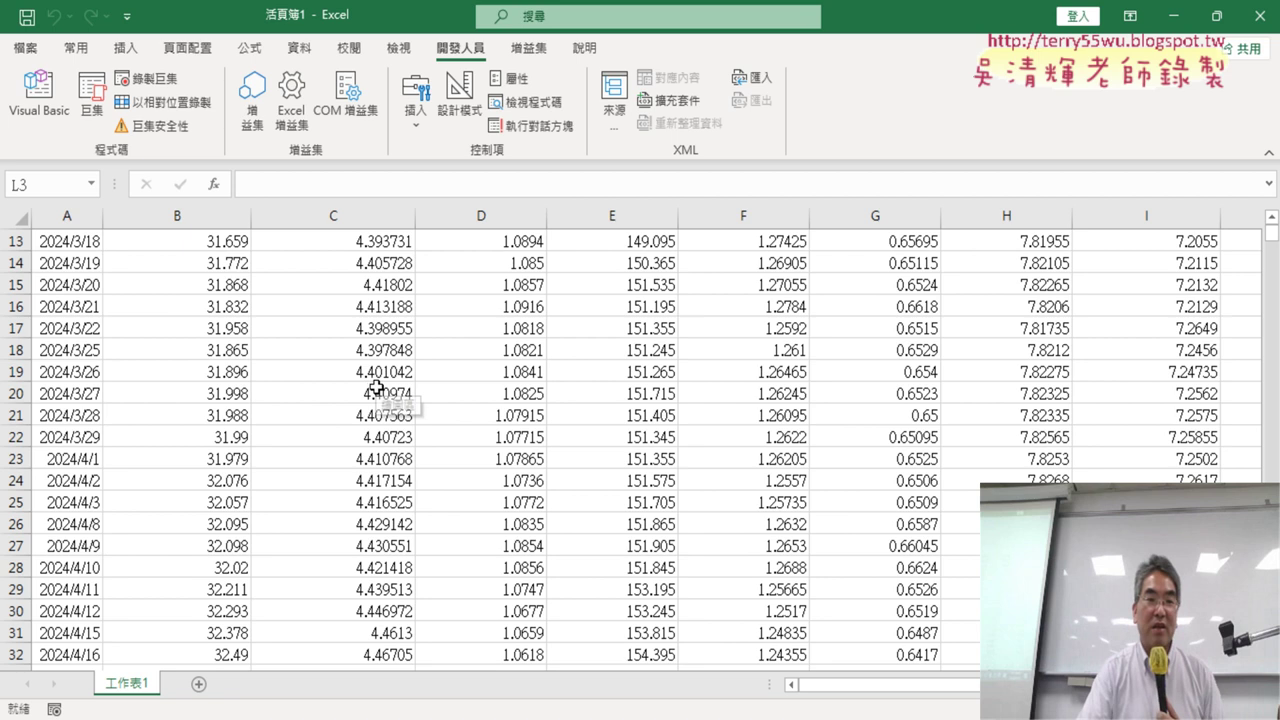
scroll(400, 390, "up", 4)
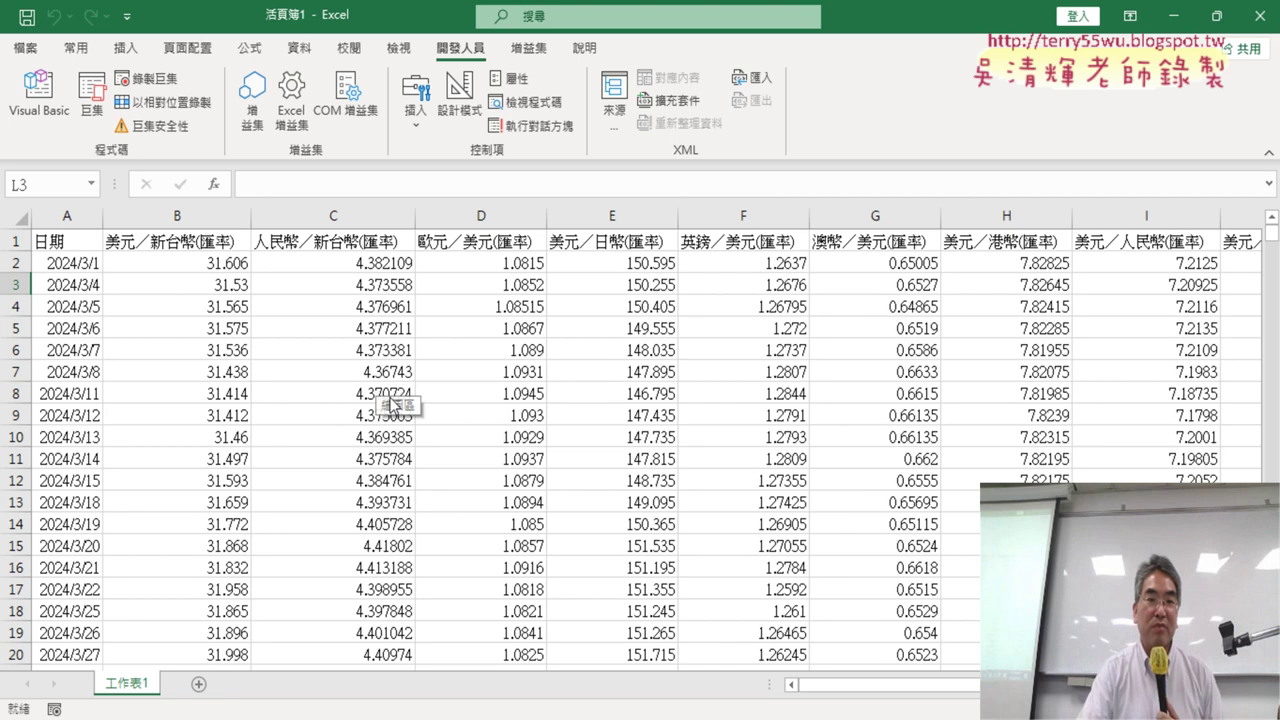
Step: Duplicate the 人民幣折線圖 Sub below itself in Module2
left_click(479, 218)
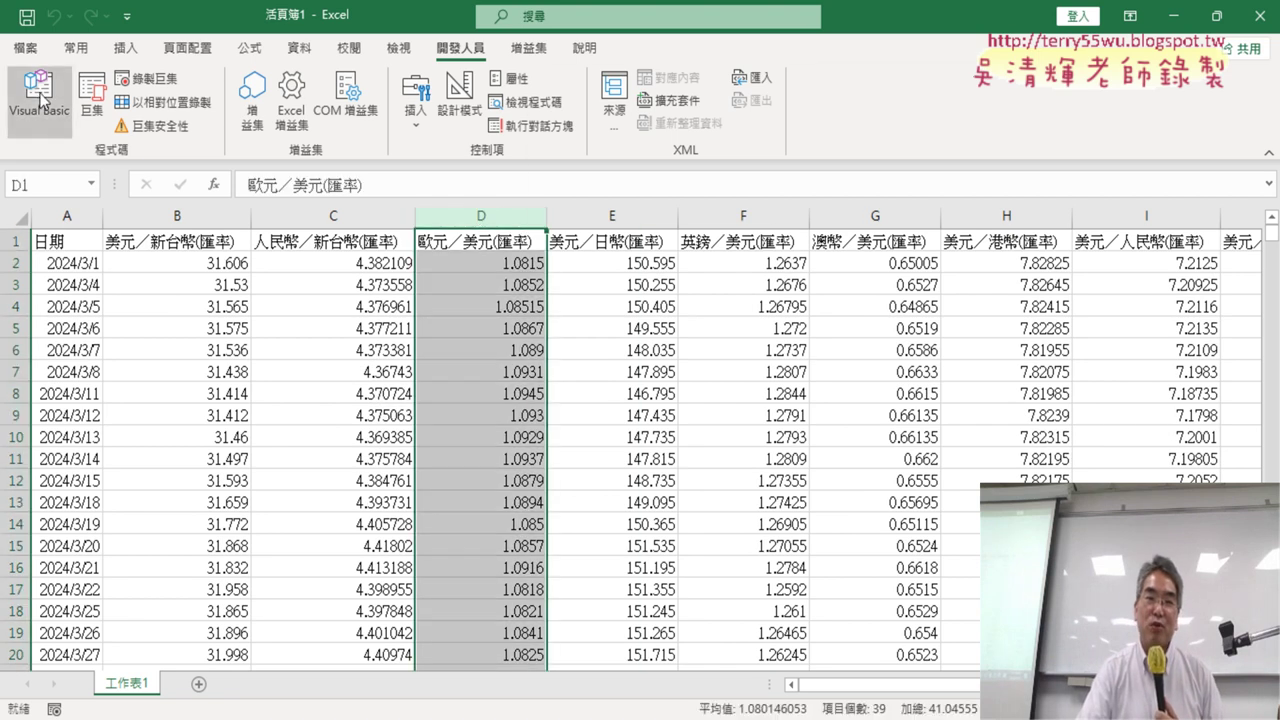
left_click(38, 95)
left_click_drag(760, 306, 690, 258)
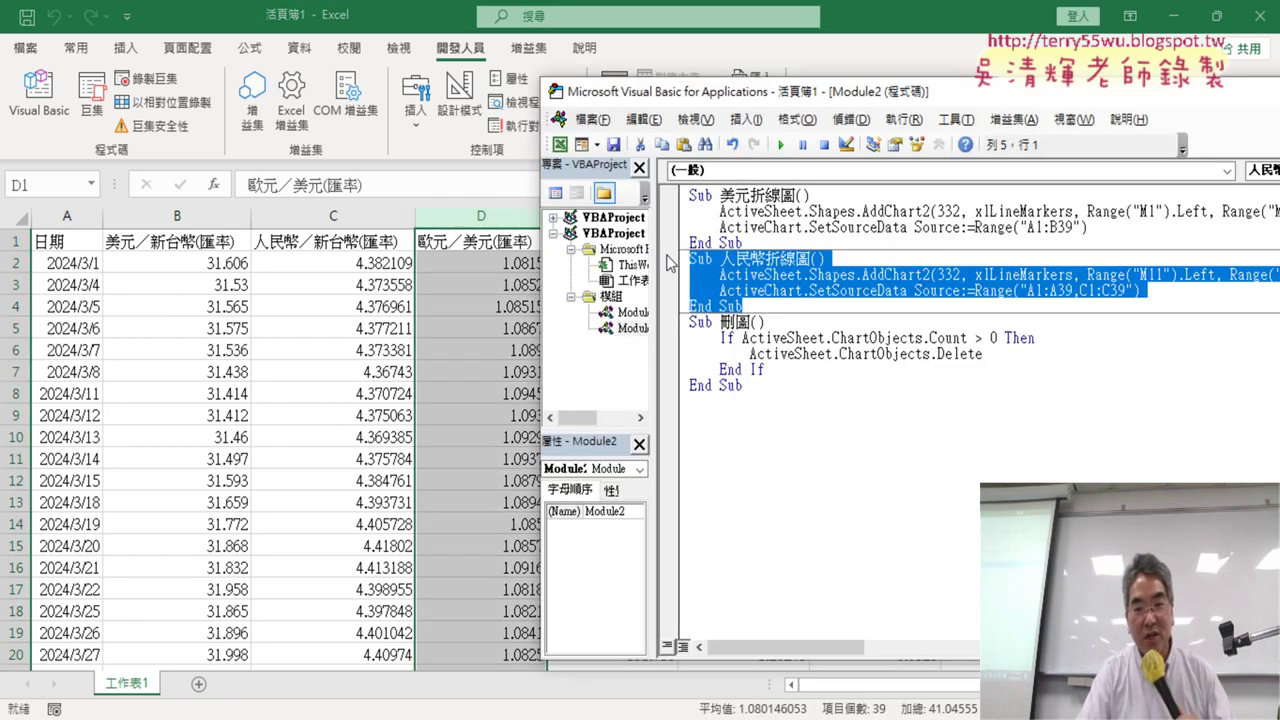
key("ctrl+c")
left_click(745, 306)
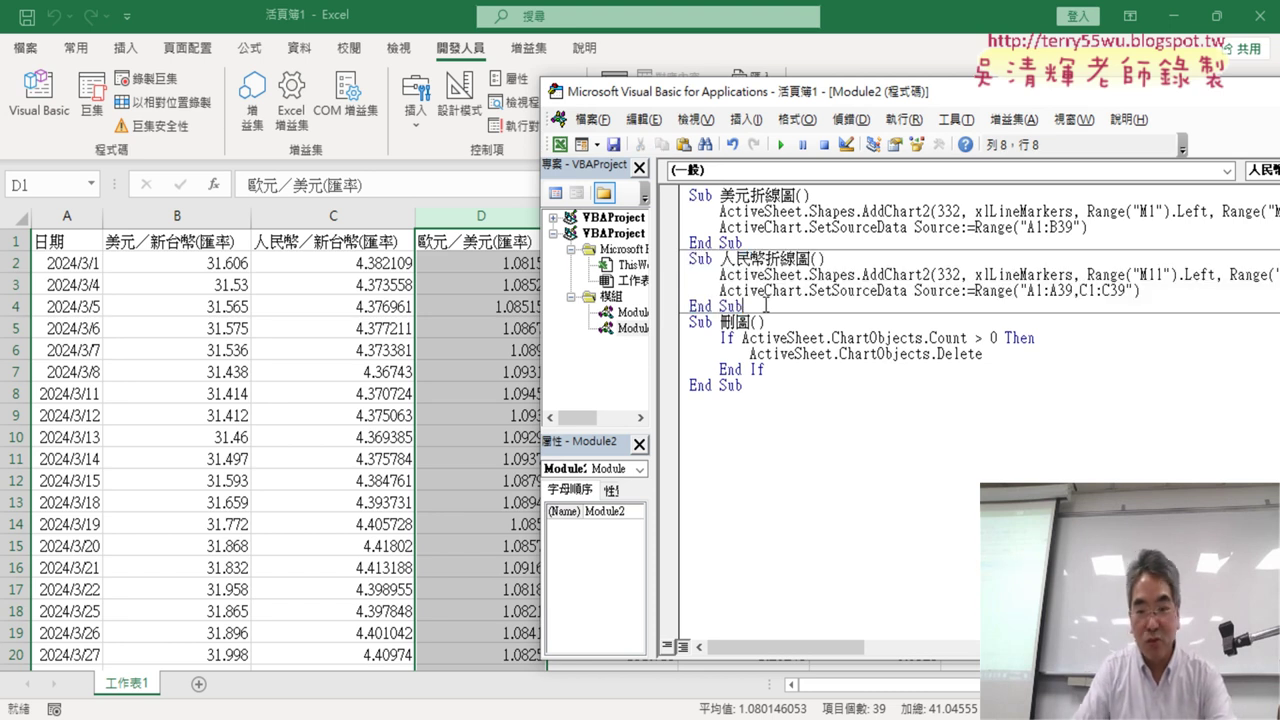
key("Return")
key("ctrl+v")
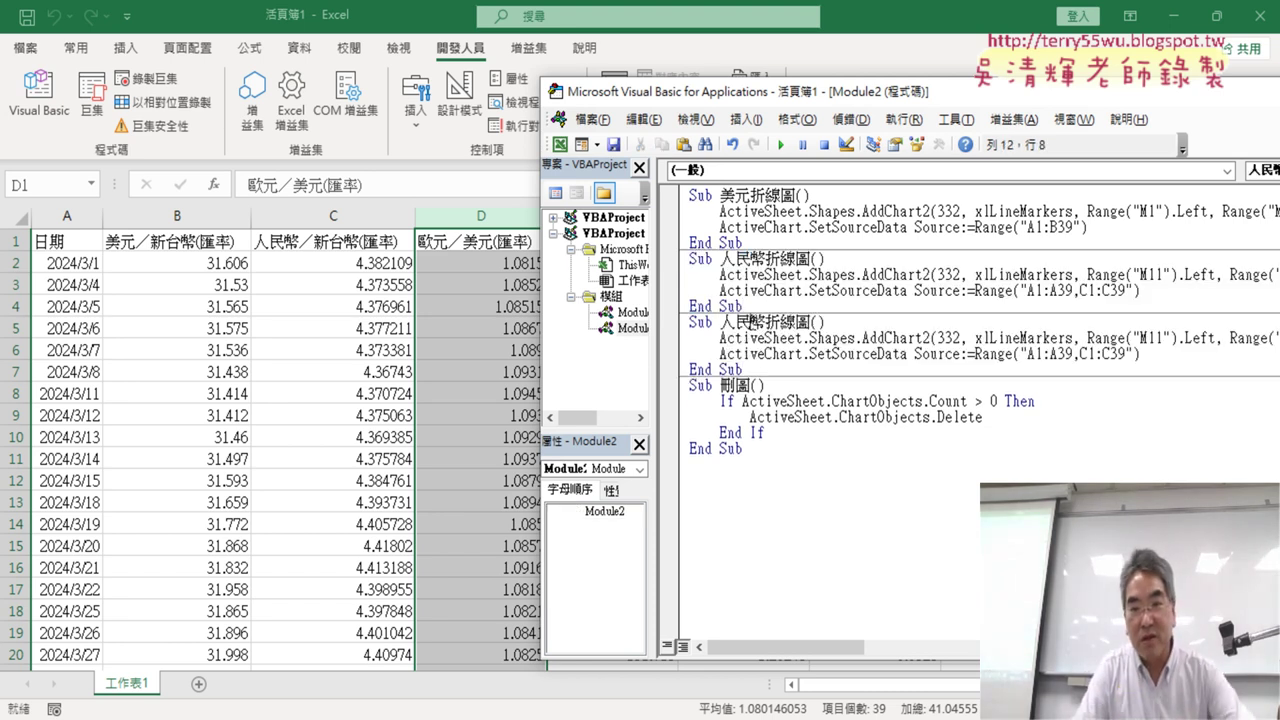
Step: Rename the copy 歐元折線圖 and anchor its chart at M21
left_click_drag(765, 322, 721, 324)
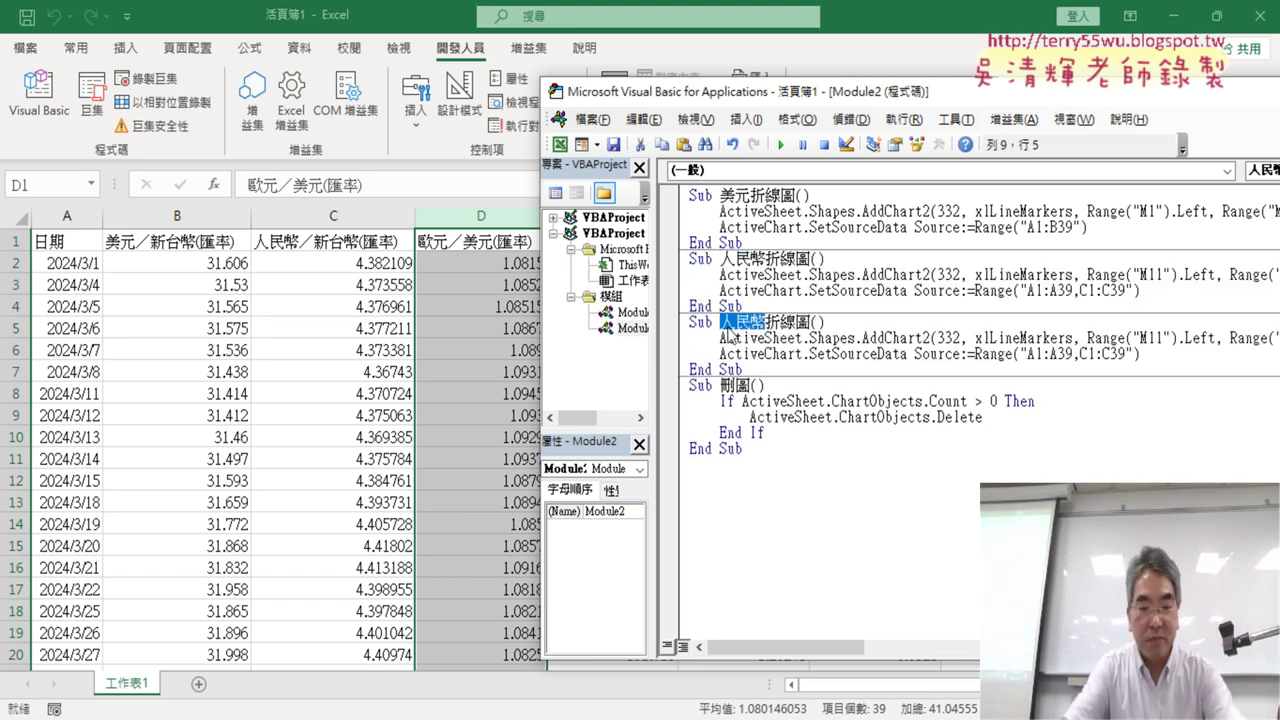
type("y")
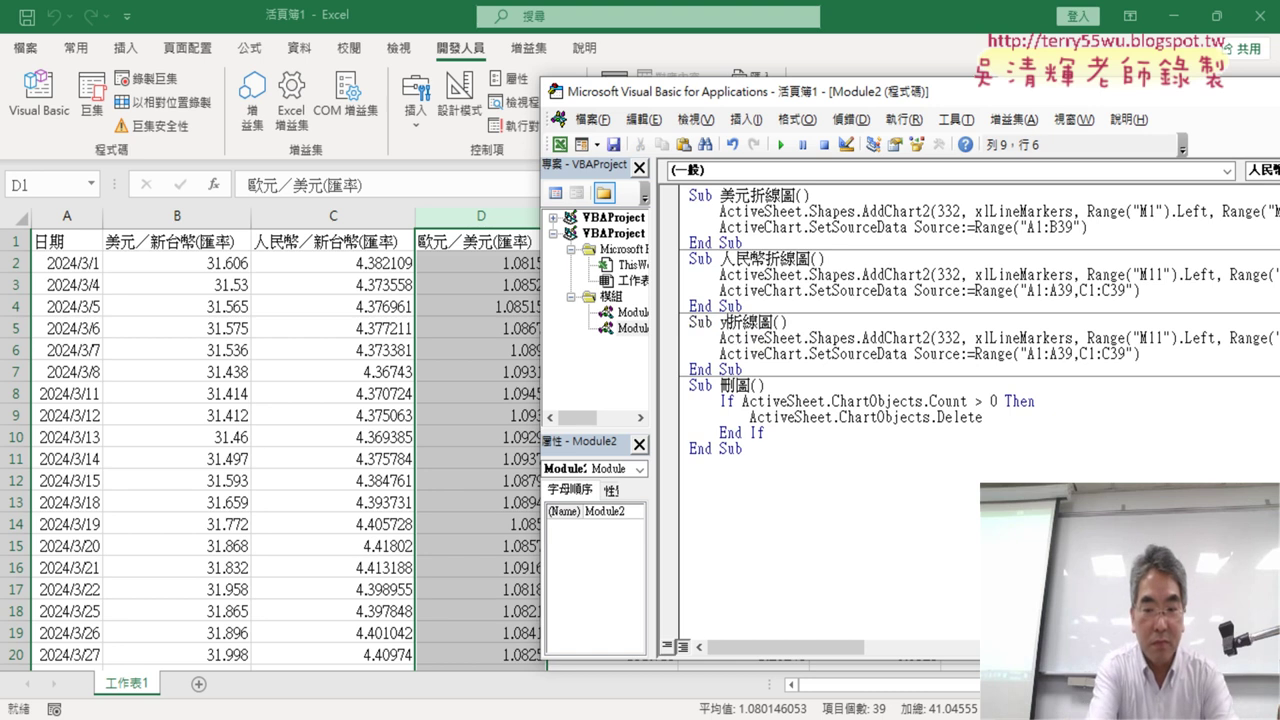
type("歐")
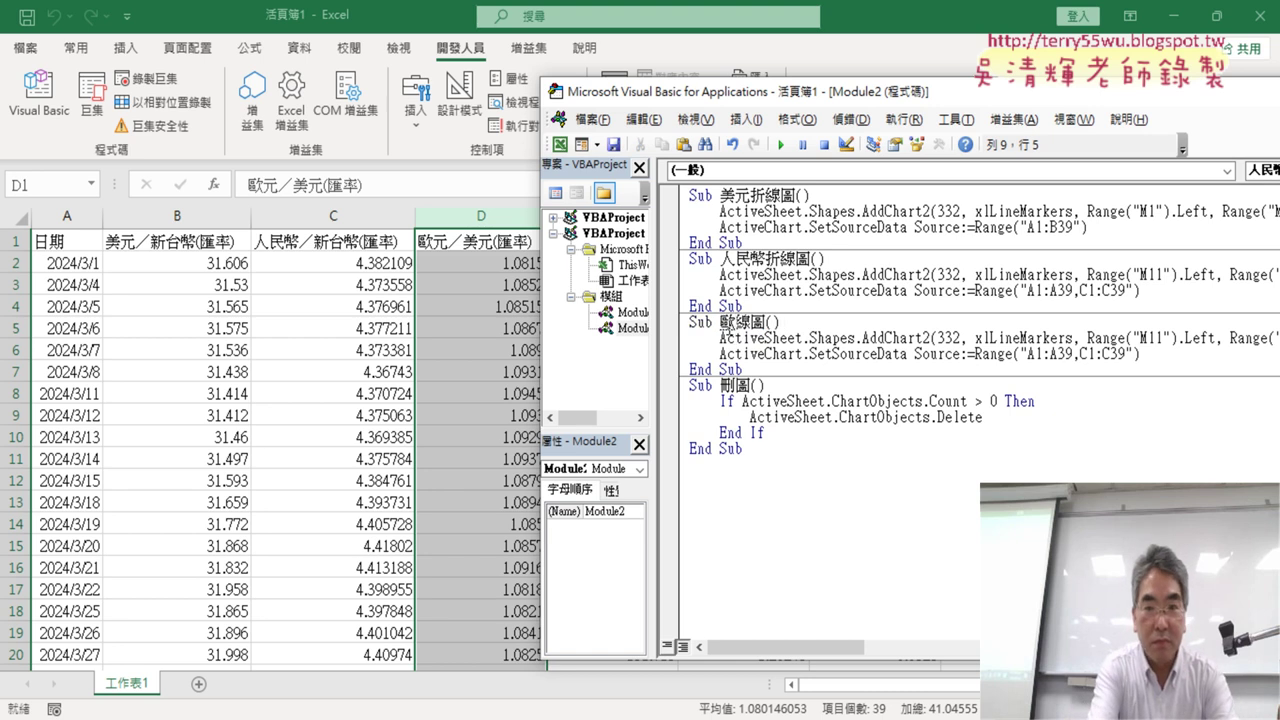
type("元折")
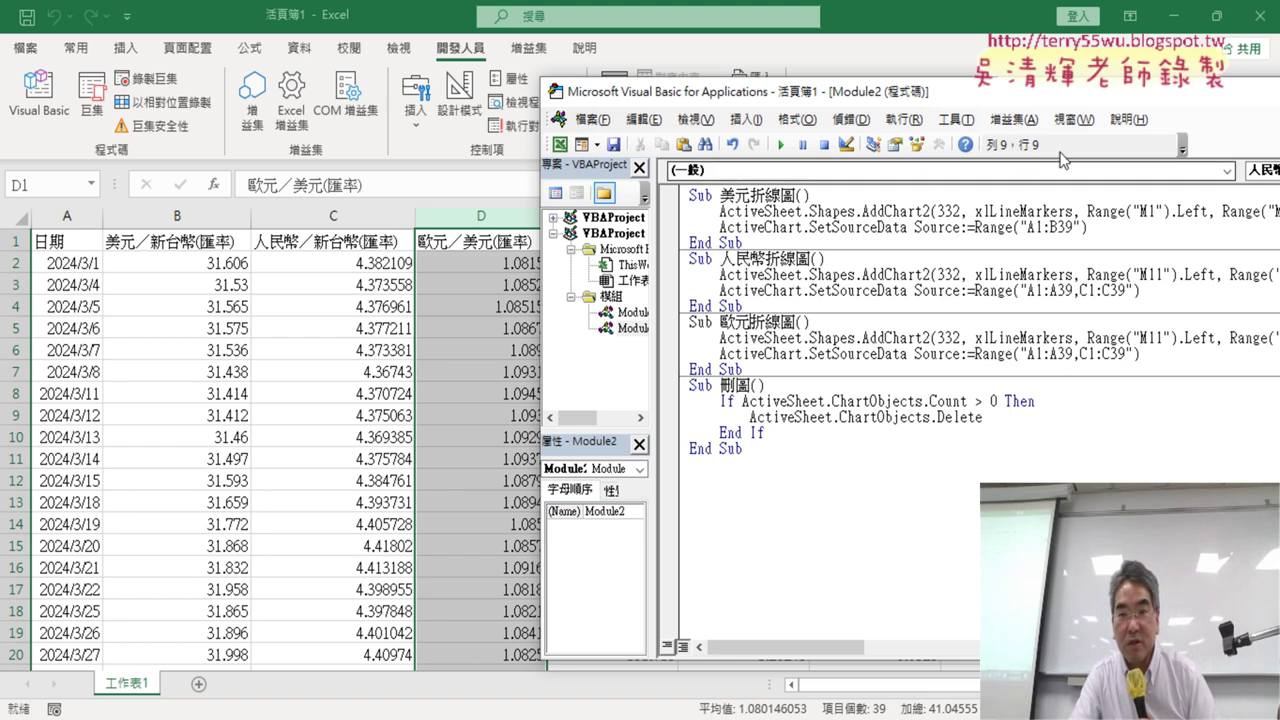
left_click_drag(1020, 92, 588, 100)
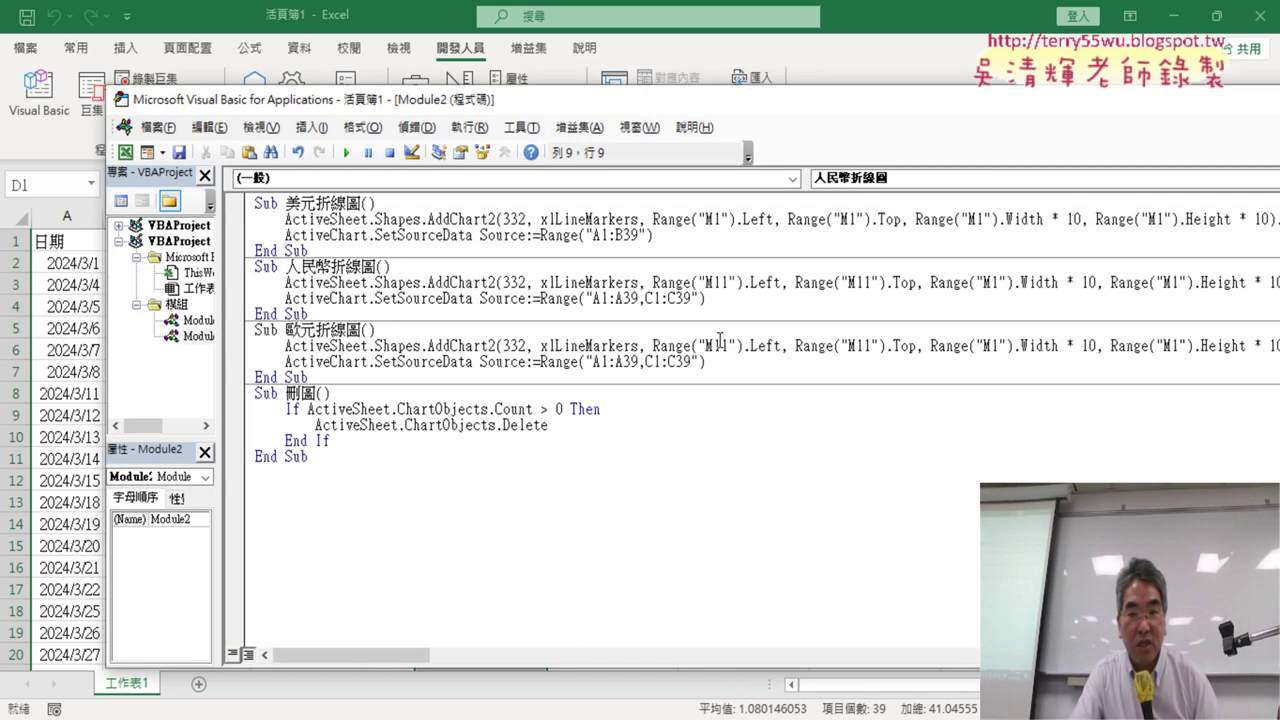
left_click_drag(708, 346, 715, 346)
type("2")
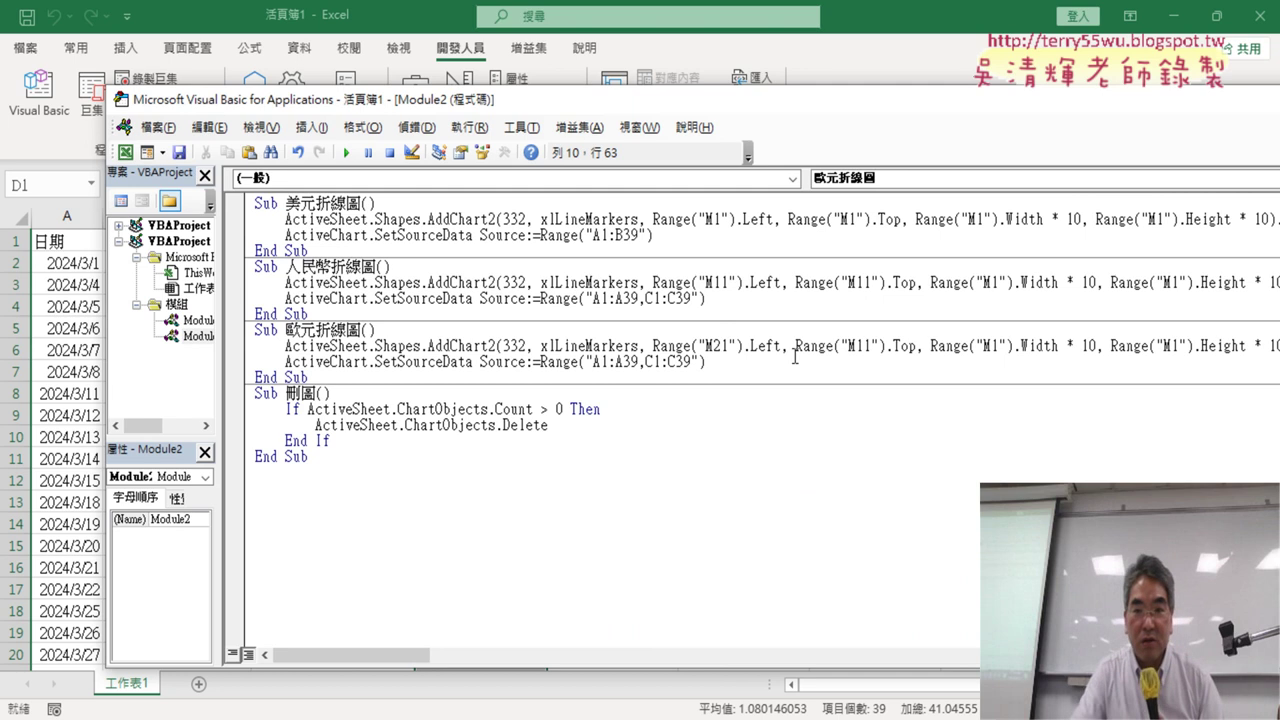
left_click_drag(858, 346, 867, 346)
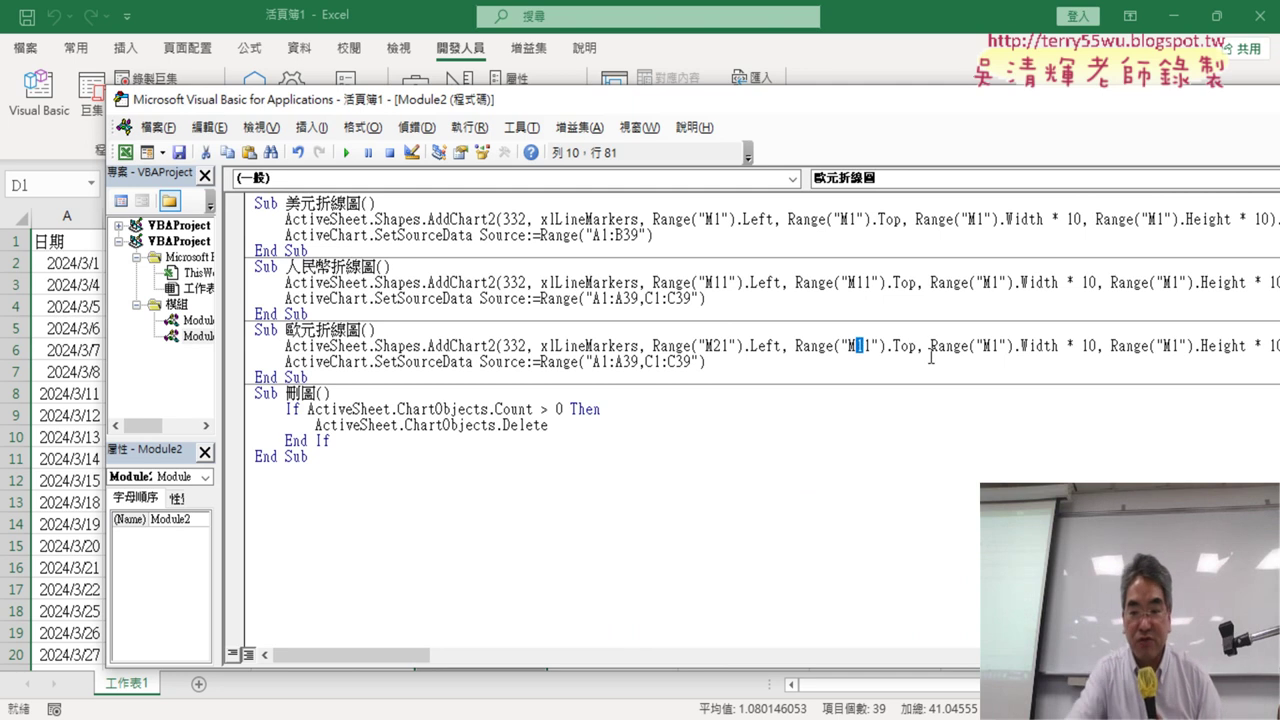
type("21")
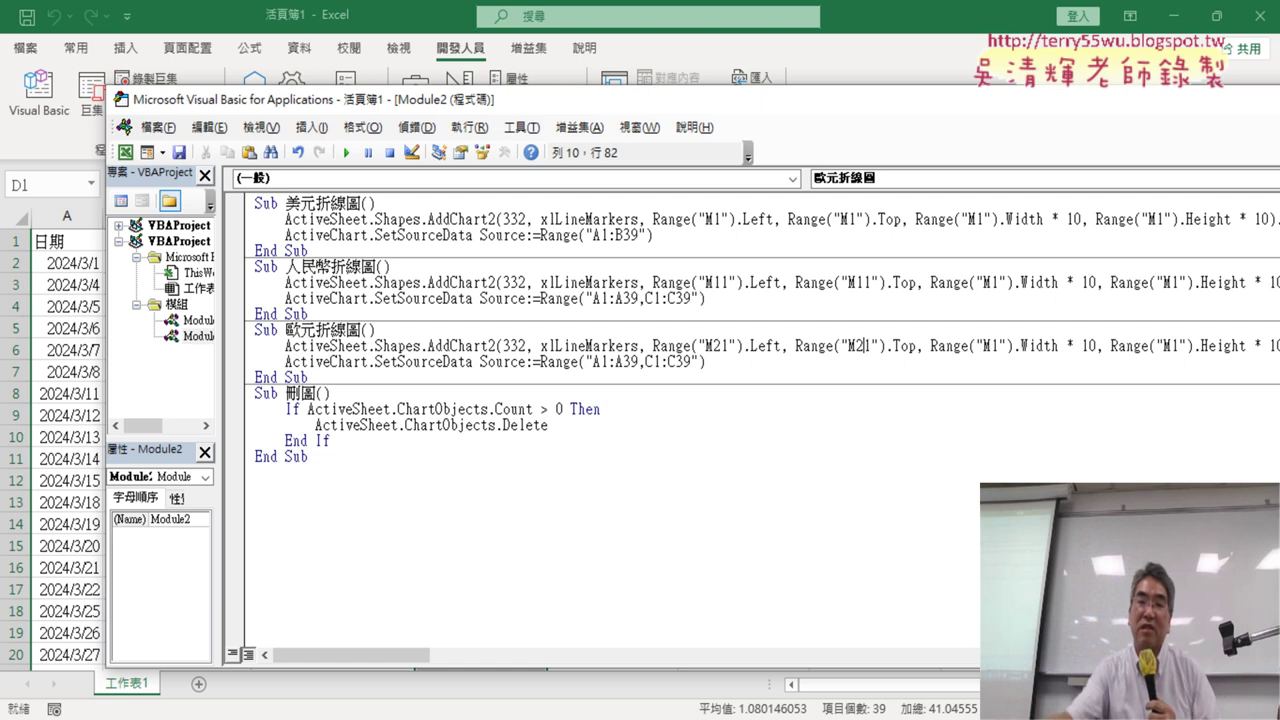
Step: Change the copy's second source range from C1:C39 to D1:D39
left_click_drag(646, 362, 653, 362)
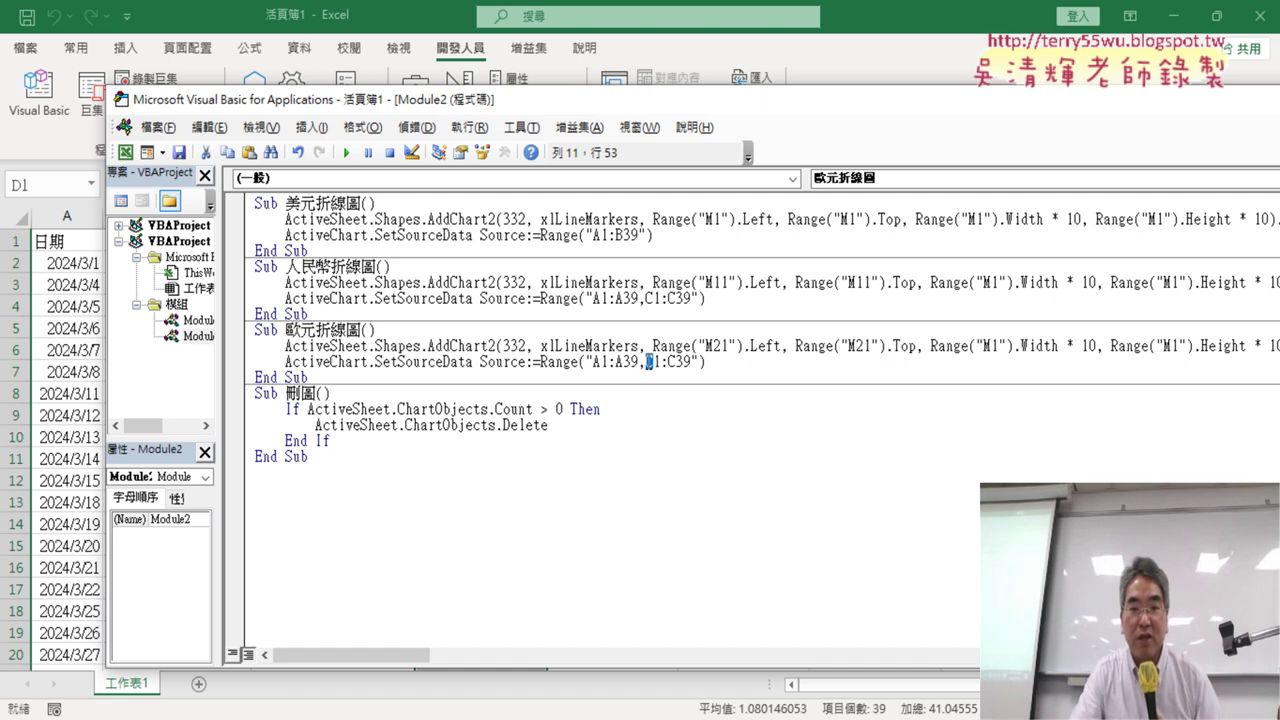
type("D")
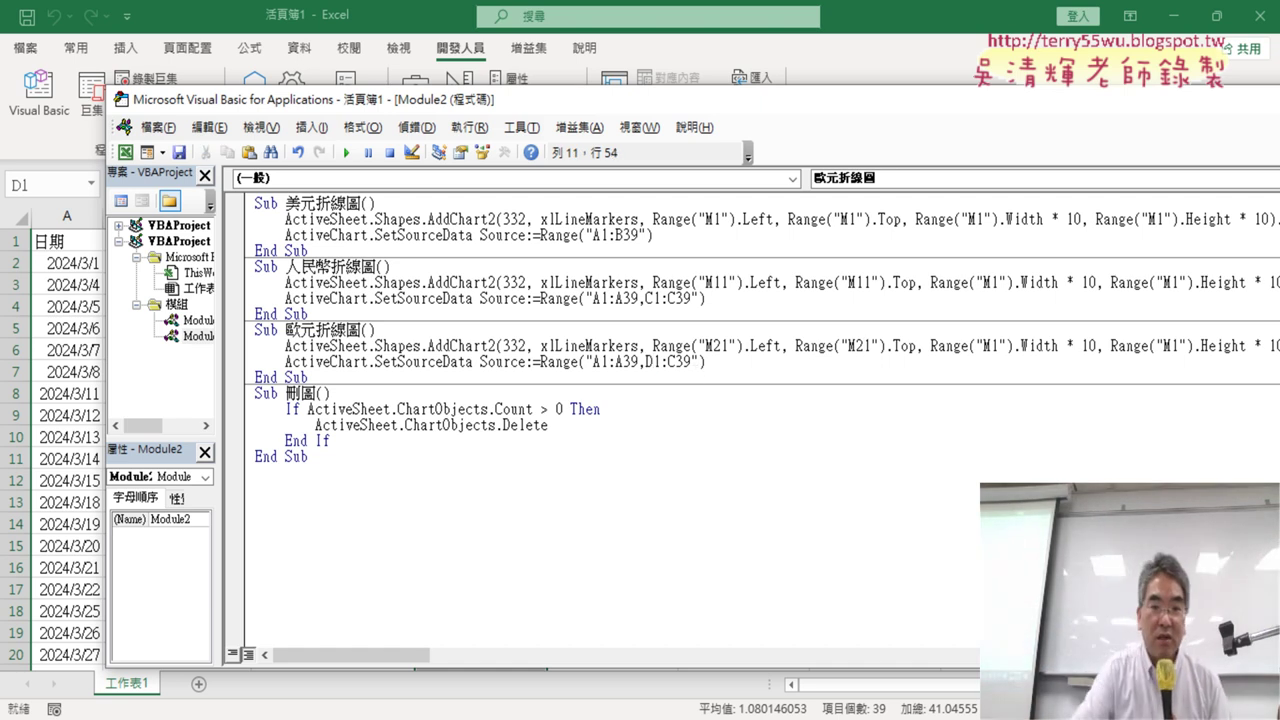
left_click_drag(676, 361, 669, 361)
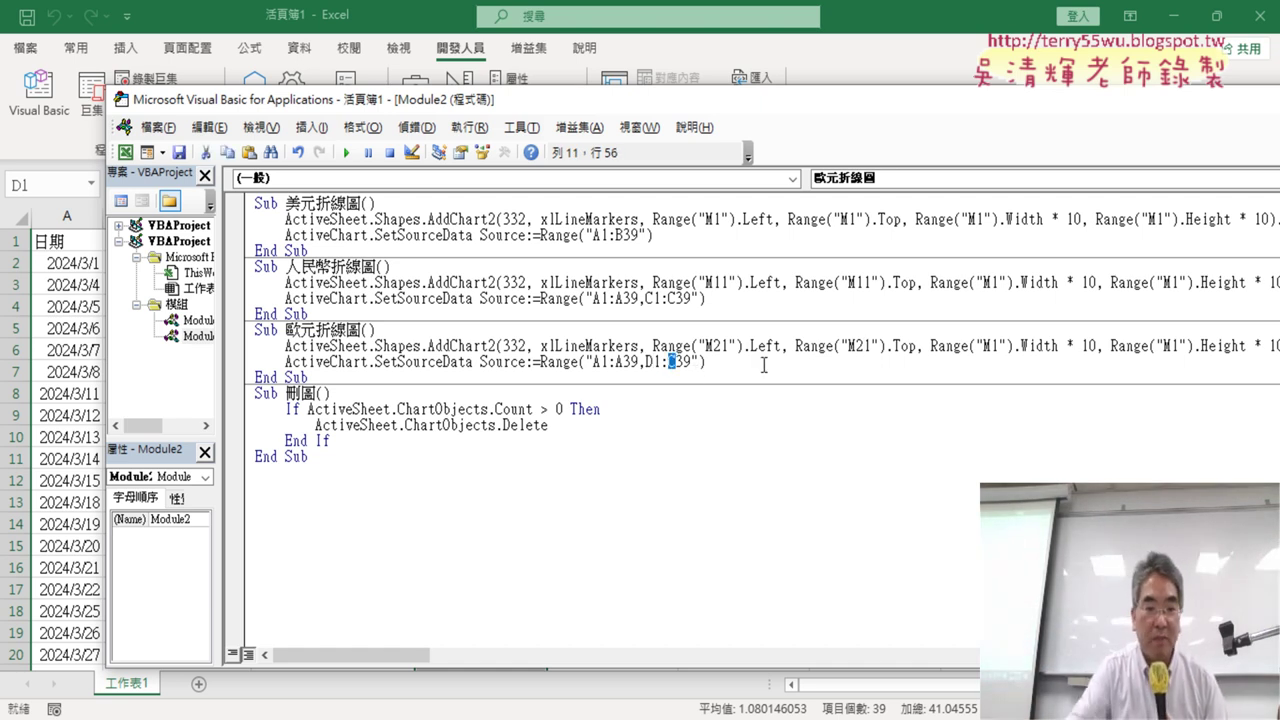
type("D")
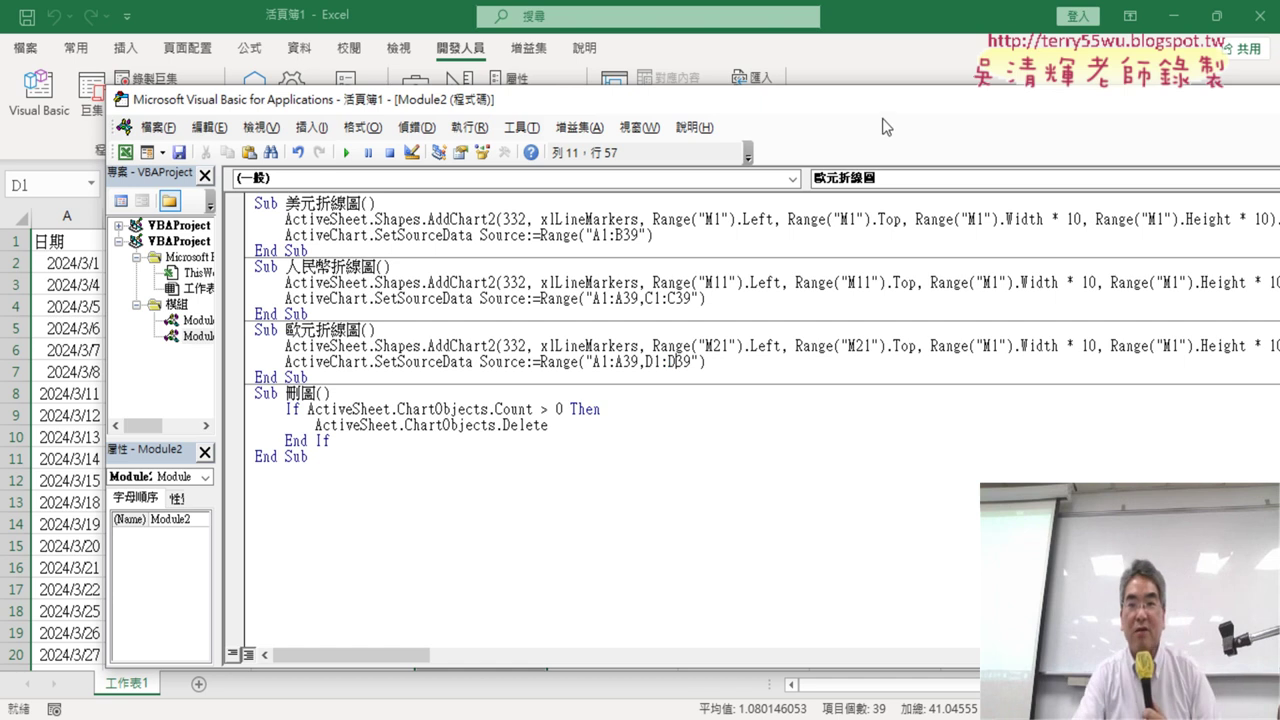
left_click_drag(882, 100, 671, 100)
left_click_drag(1152, 253, 779, 253)
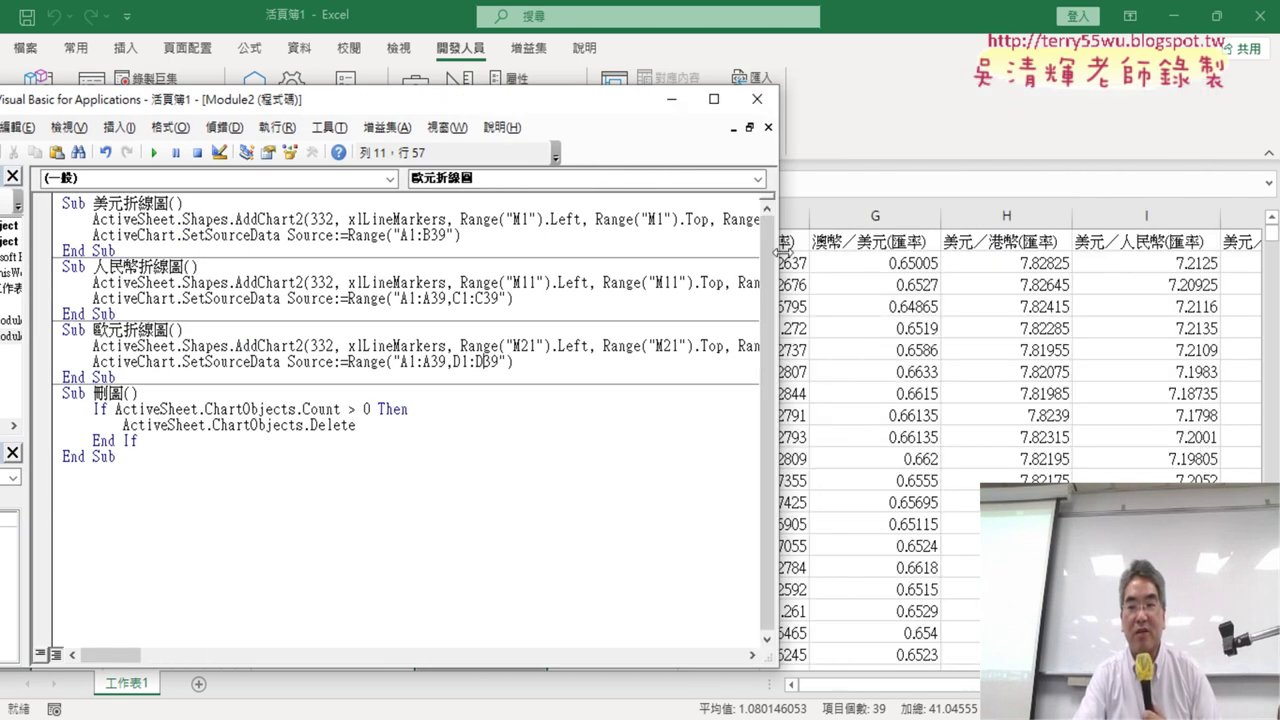
left_click(782, 252)
scroll(640, 440, "right", 5)
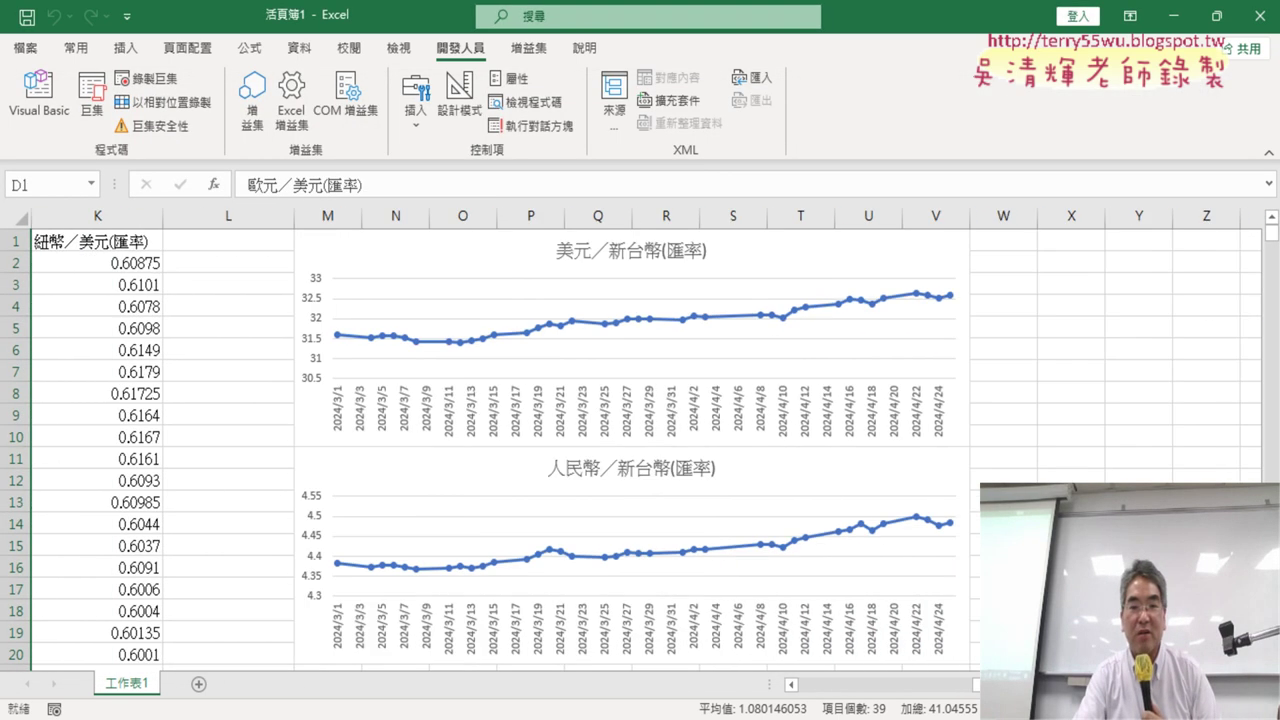
scroll(640, 450, "down", 3)
left_click(39, 95)
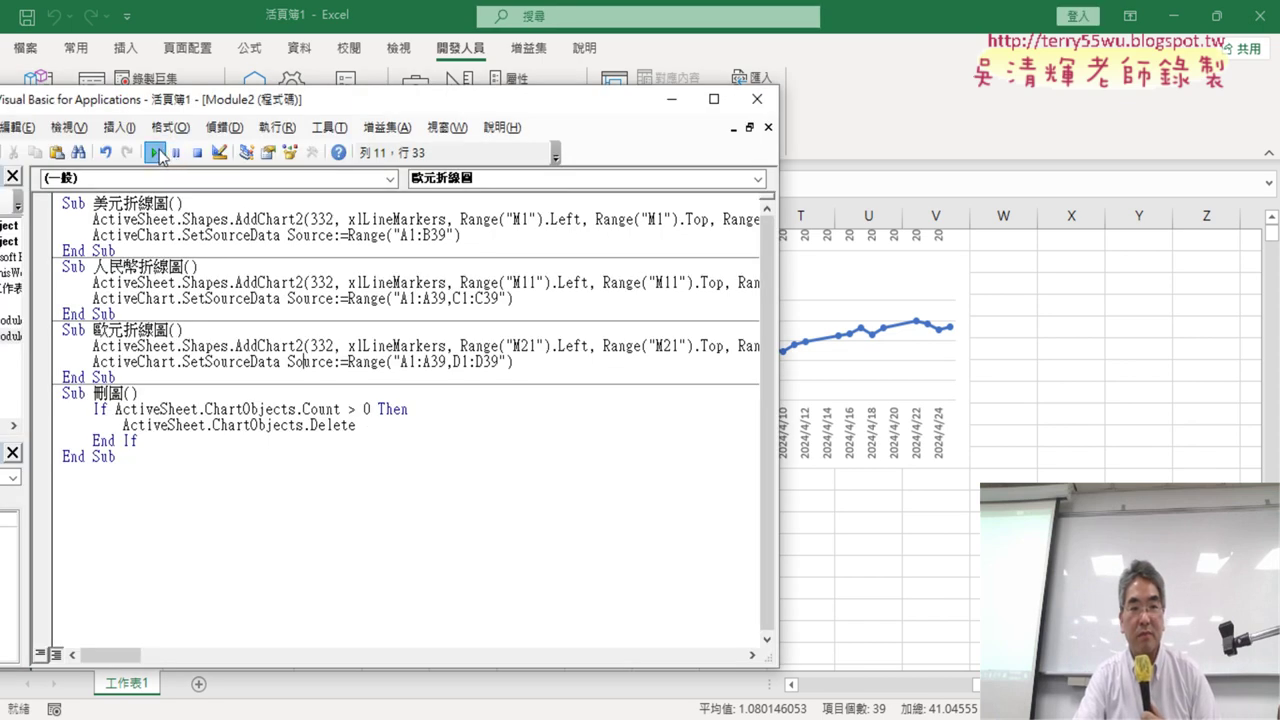
left_click(153, 152)
left_click(672, 99)
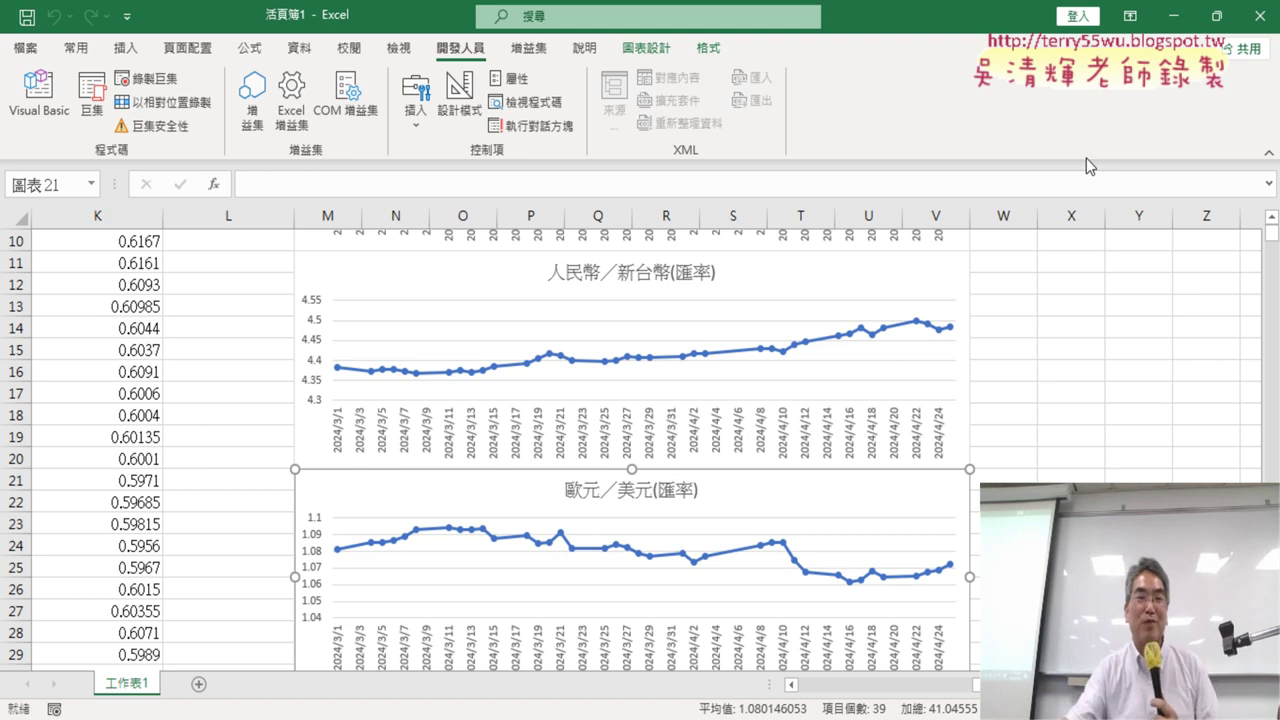
scroll(443, 357, "up", 3)
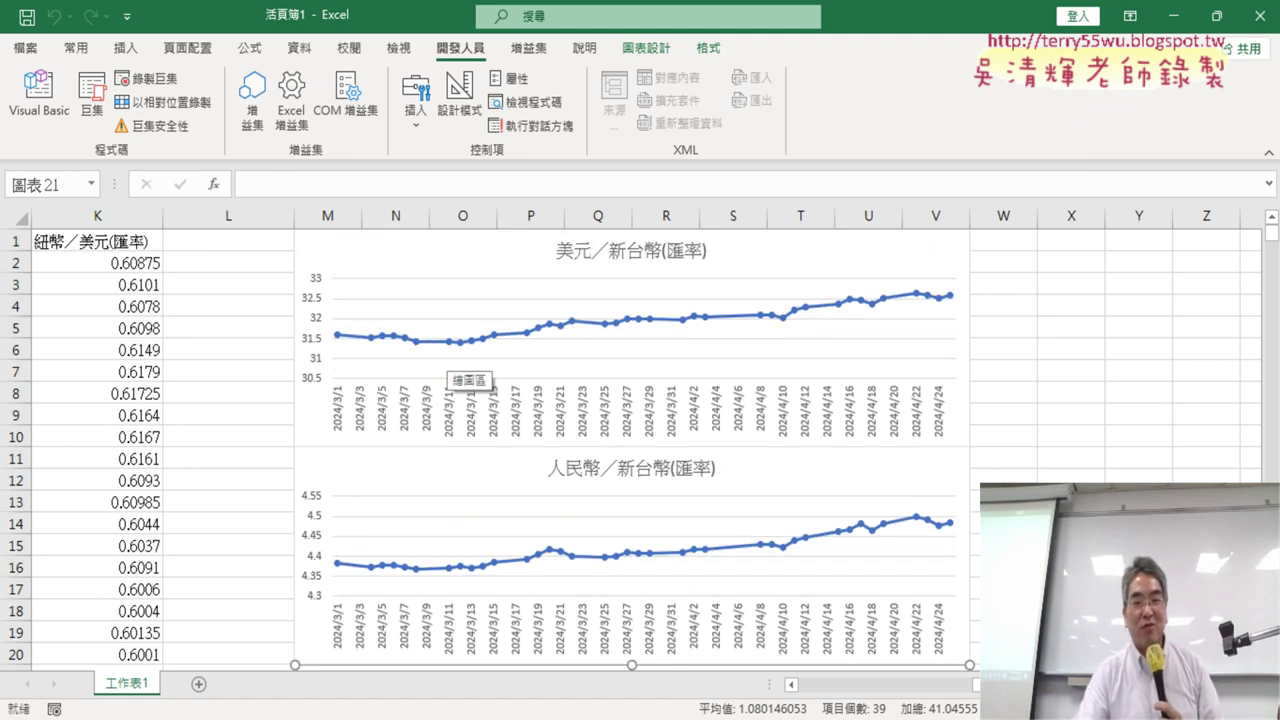
left_click_drag(977, 685, 866, 703)
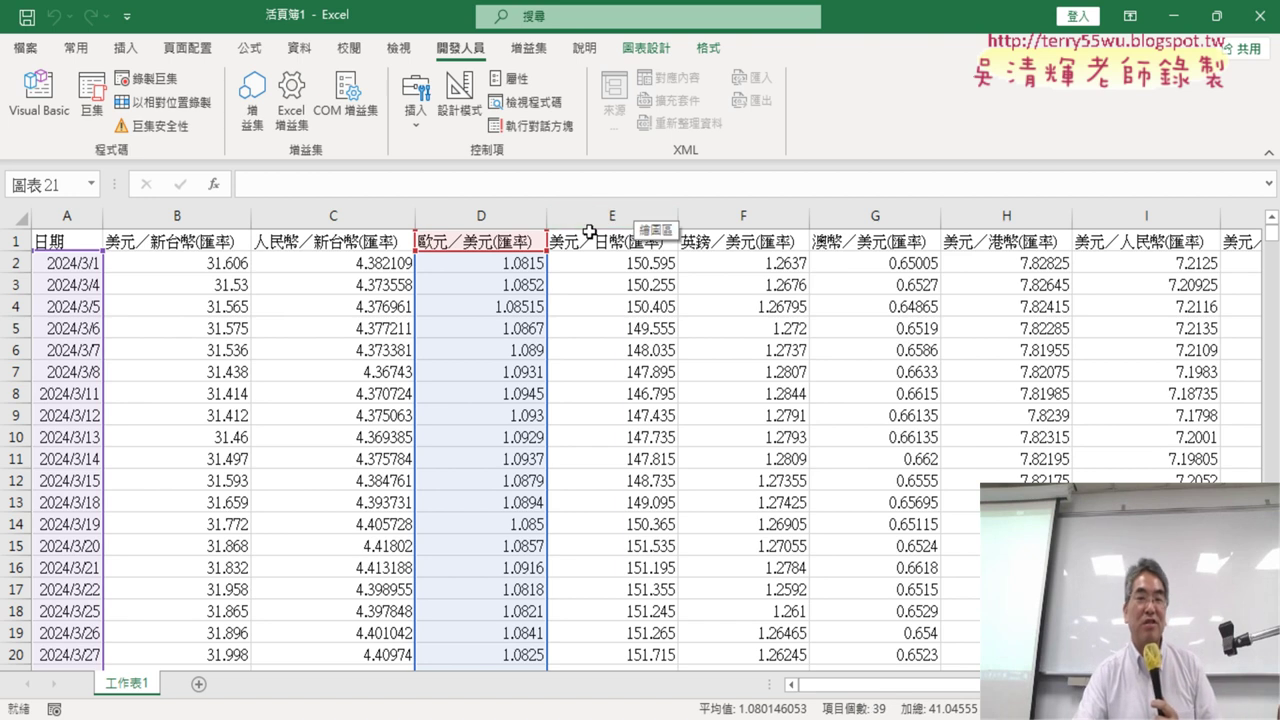
Step: Reopen the VBA editor and select the 美元折線圖, 人民幣折線圖 and 歐元折線圖 Subs in Module2
left_click(38, 95)
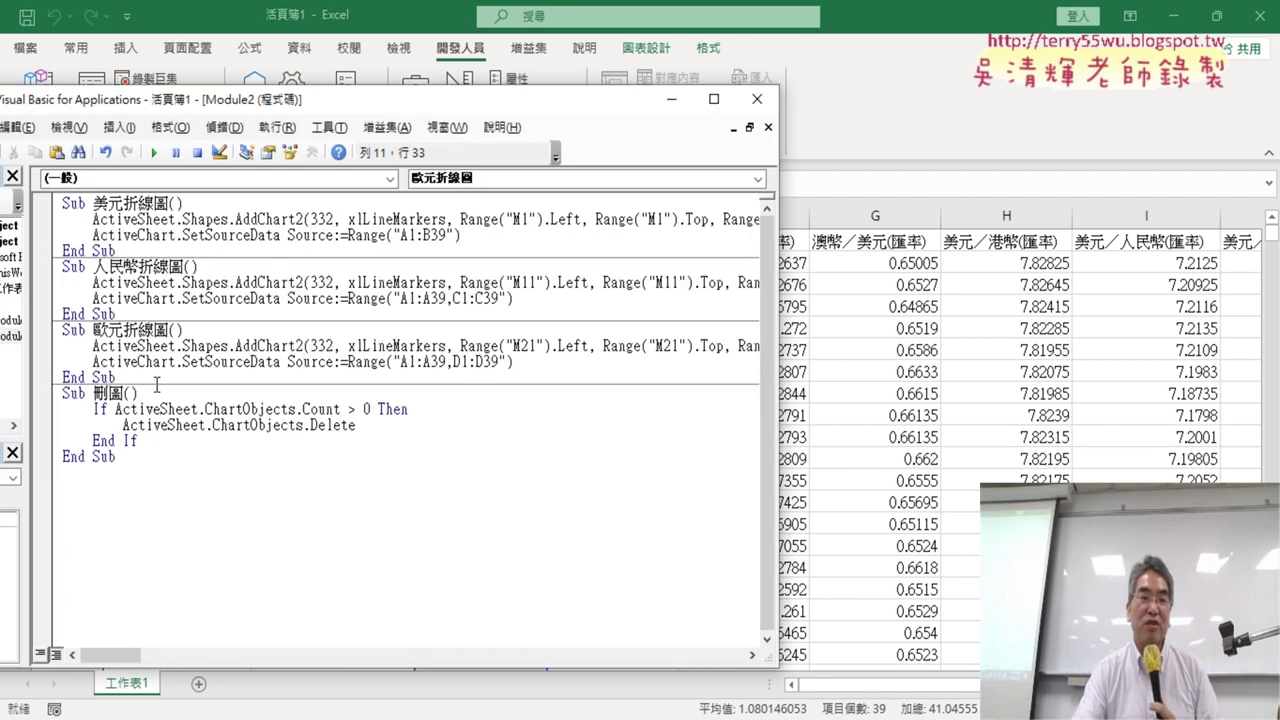
left_click_drag(157, 385, 41, 210)
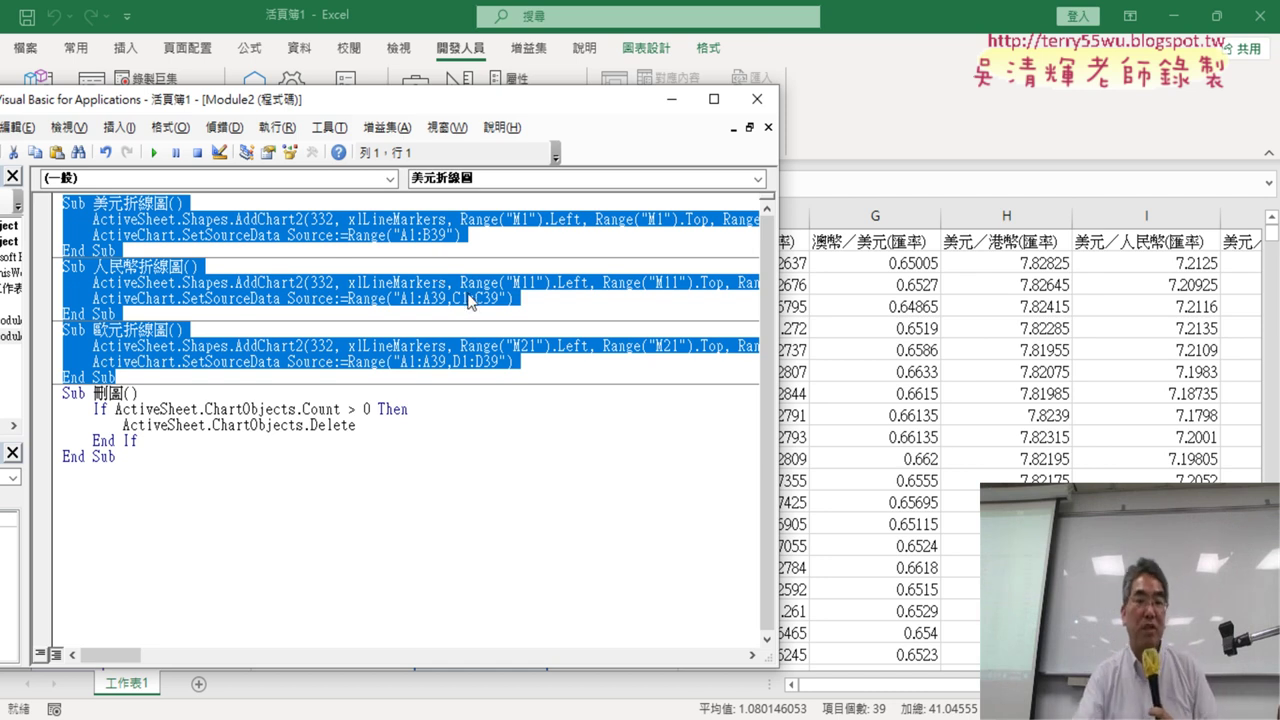
Step: Widen the code window to show full AddChart2 lines, mark M1, C1 and D1, then switch to the Google Docs notes
left_click_drag(778, 345, 1129, 343)
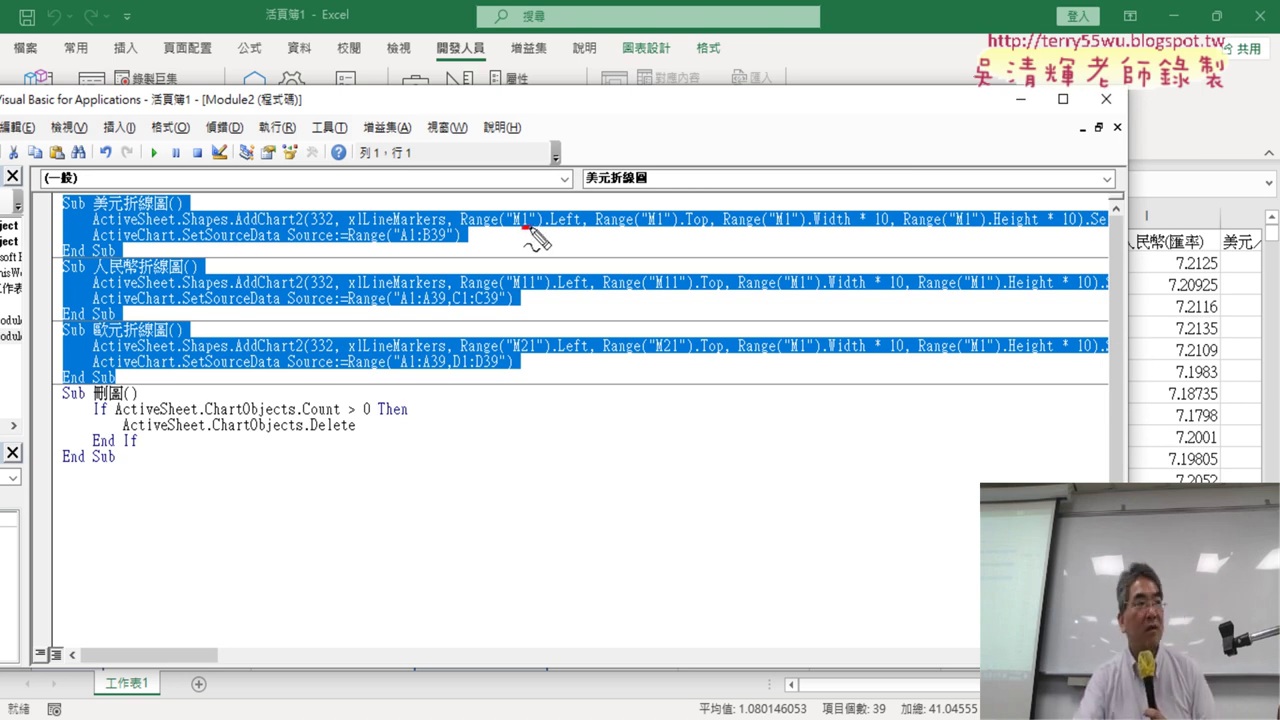
left_click_drag(531, 233, 538, 476)
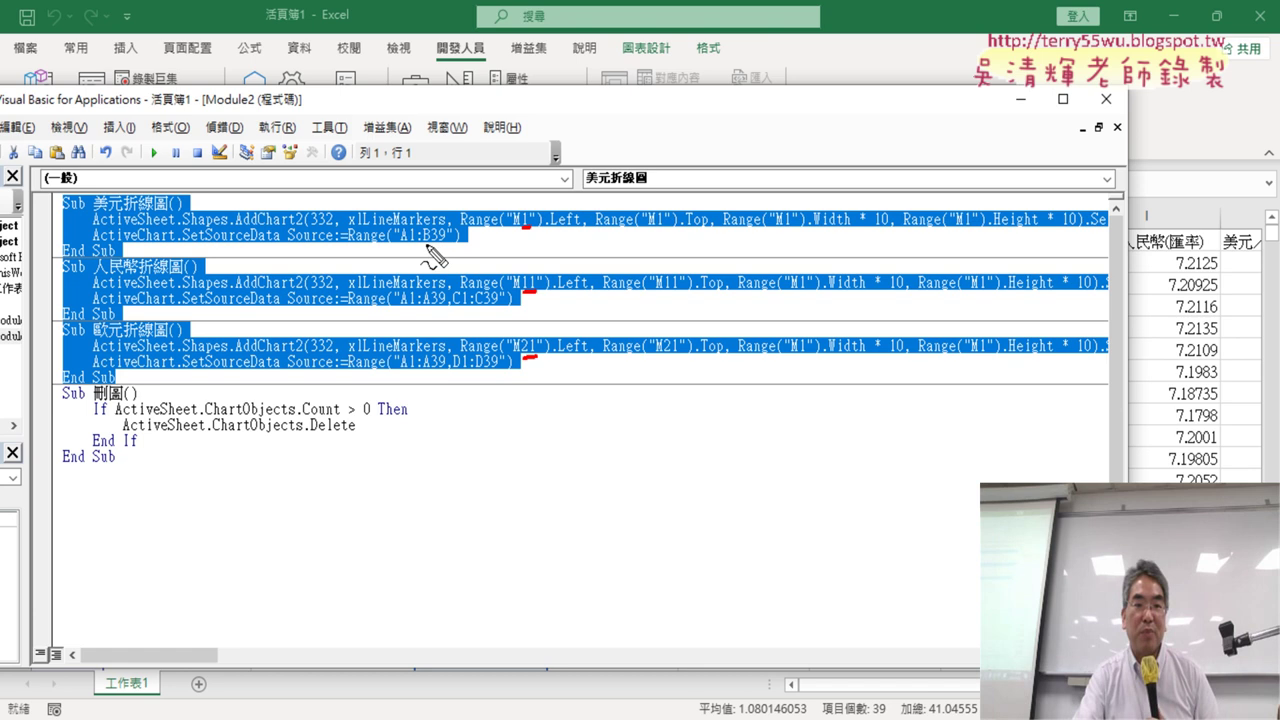
left_click_drag(452, 302, 463, 302)
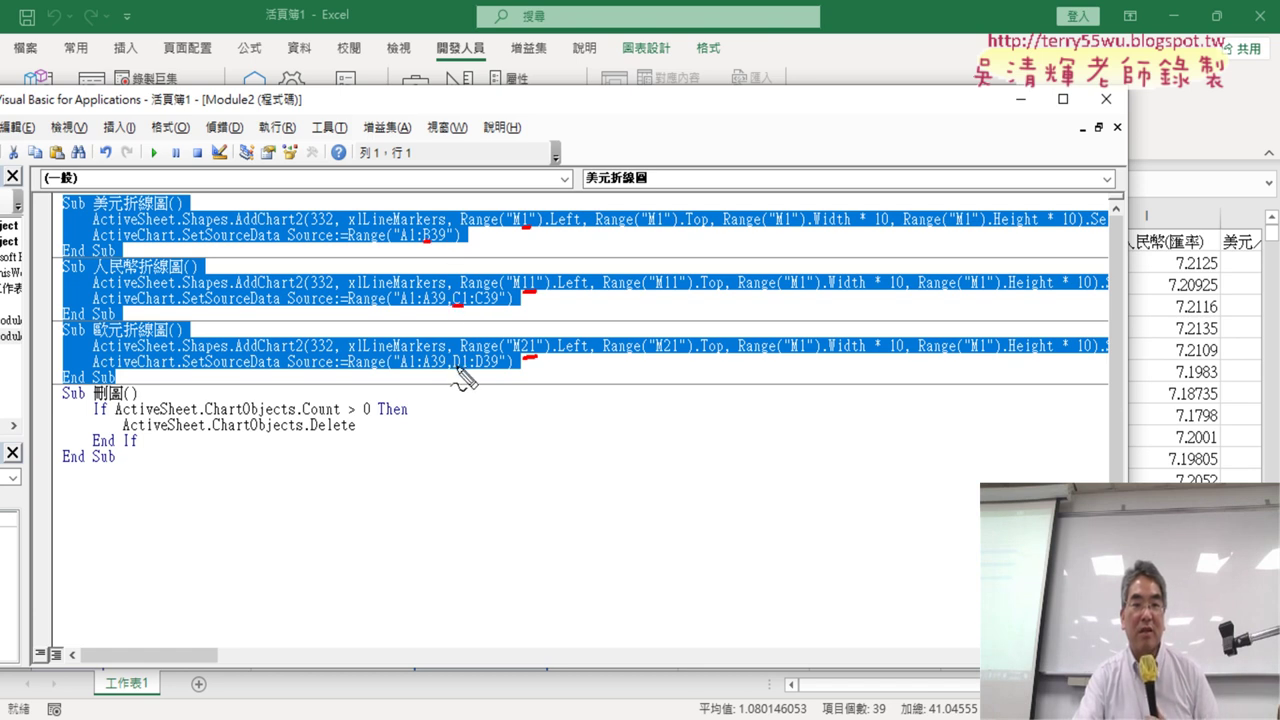
left_click_drag(453, 366, 463, 366)
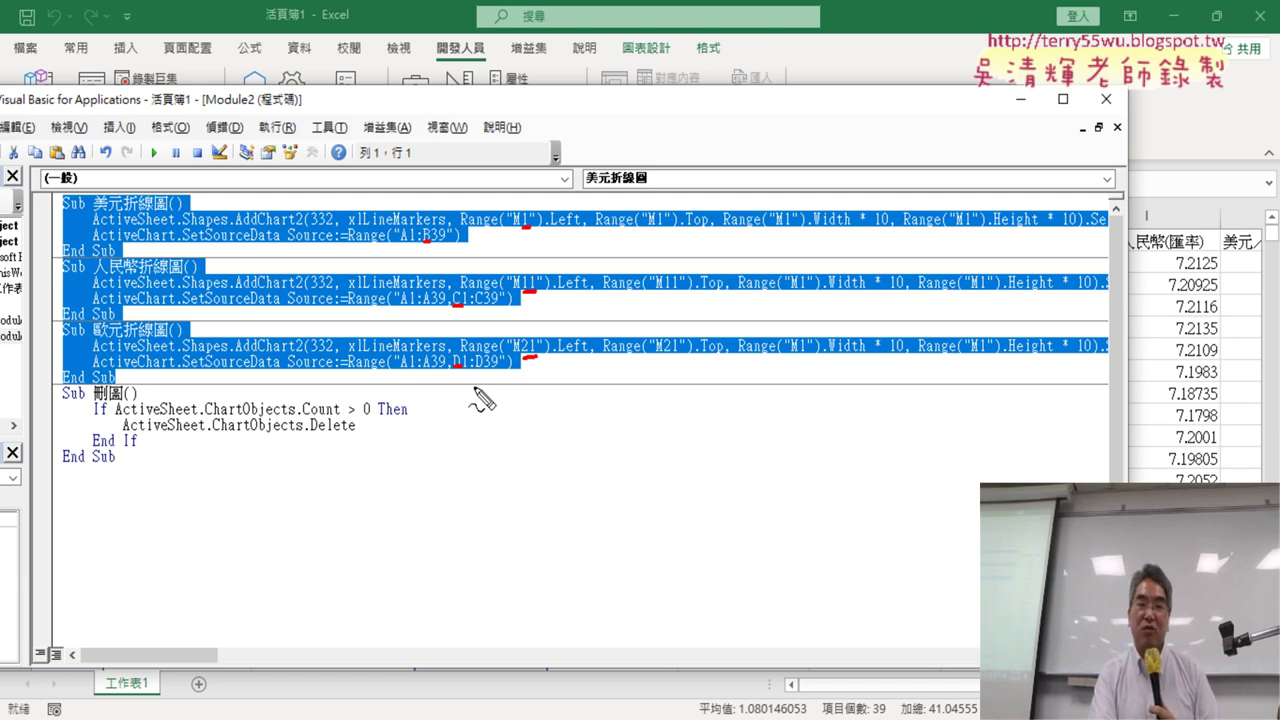
key("Escape")
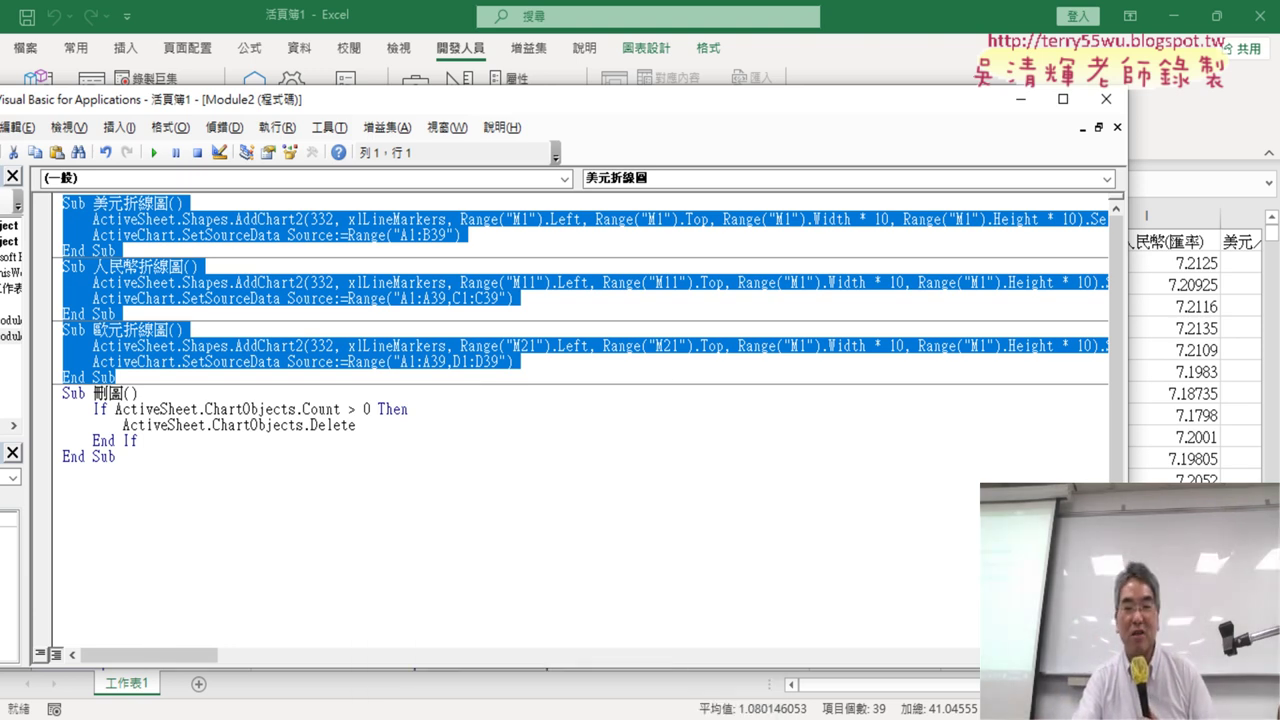
left_click(480, 660)
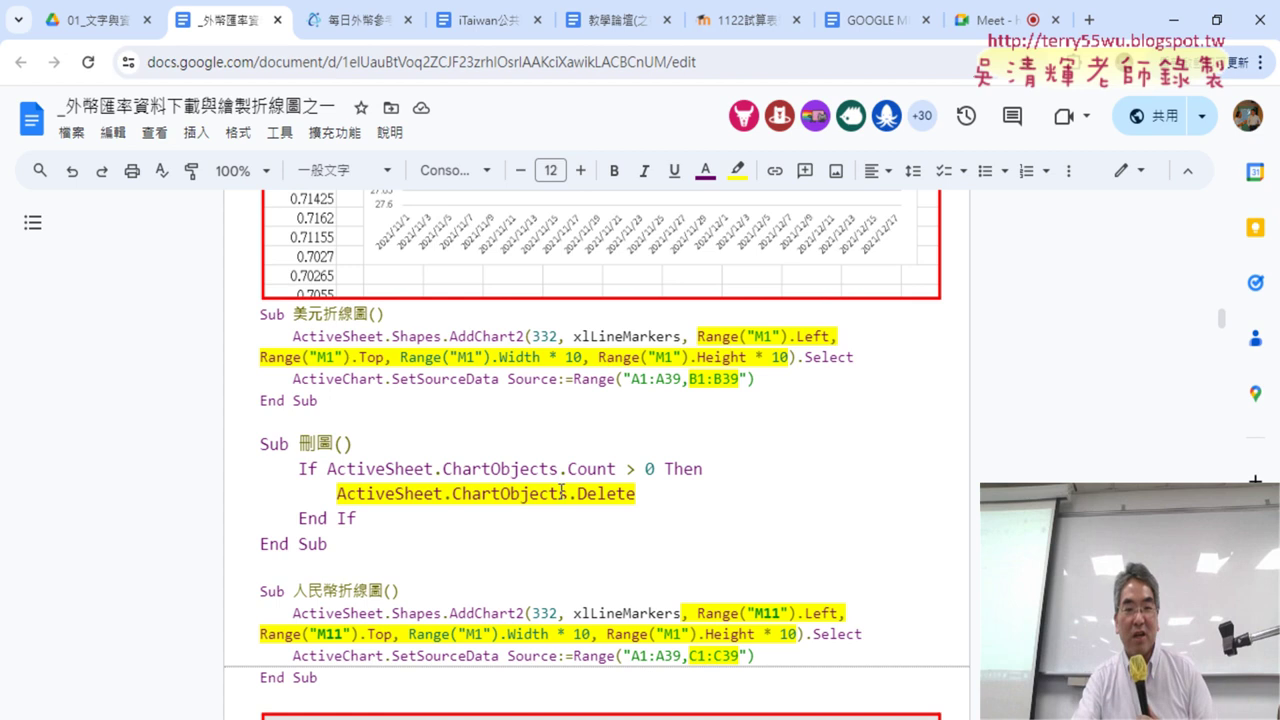
Step: Copy the 全部折線圖 loop macro from the notes' 練習程式碼 section and return to the VBA editor
scroll(561, 490, "down", 2)
scroll(561, 488, "down", 4)
scroll(561, 488, "down", 5)
scroll(561, 487, "down", 4)
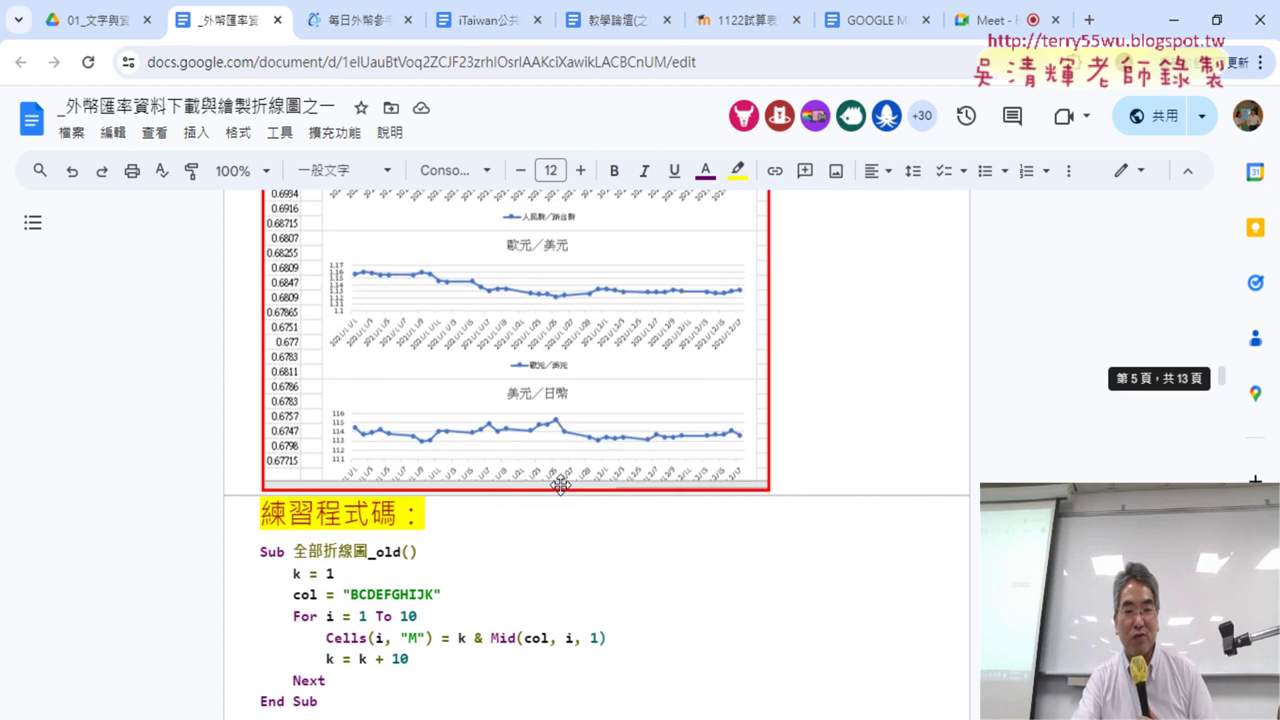
scroll(561, 486, "down", 3)
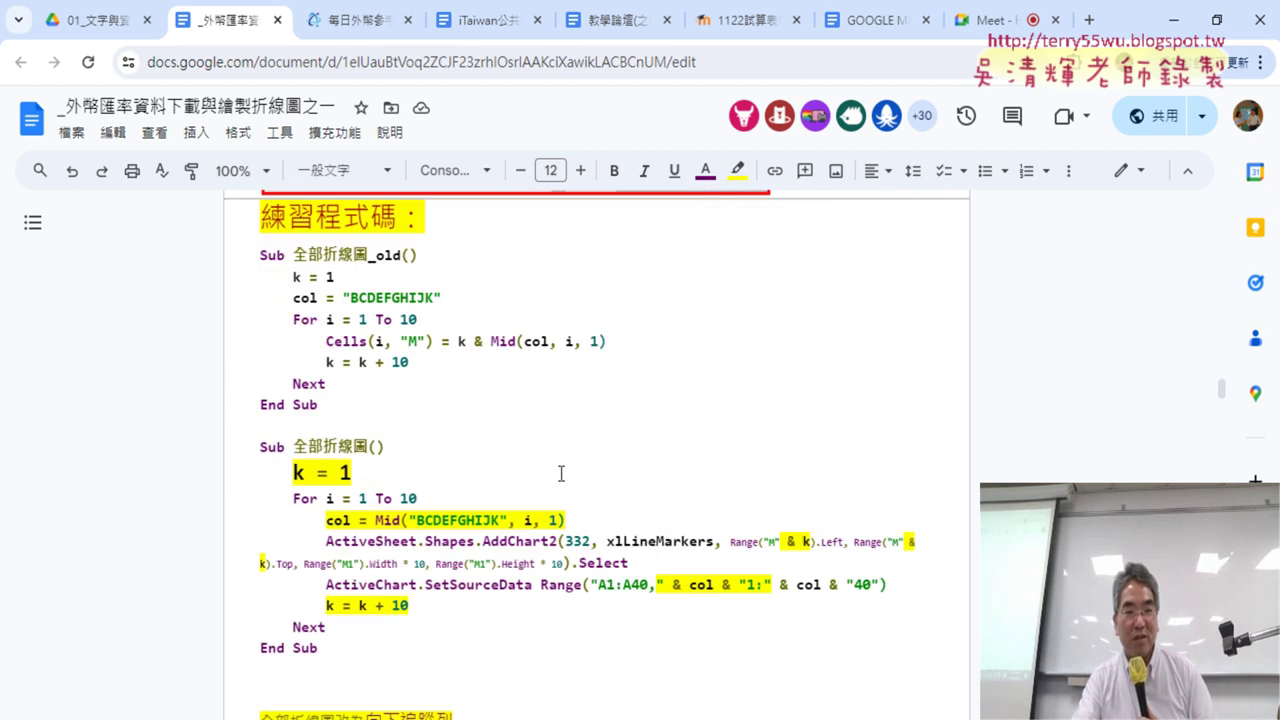
left_click_drag(262, 449, 351, 645)
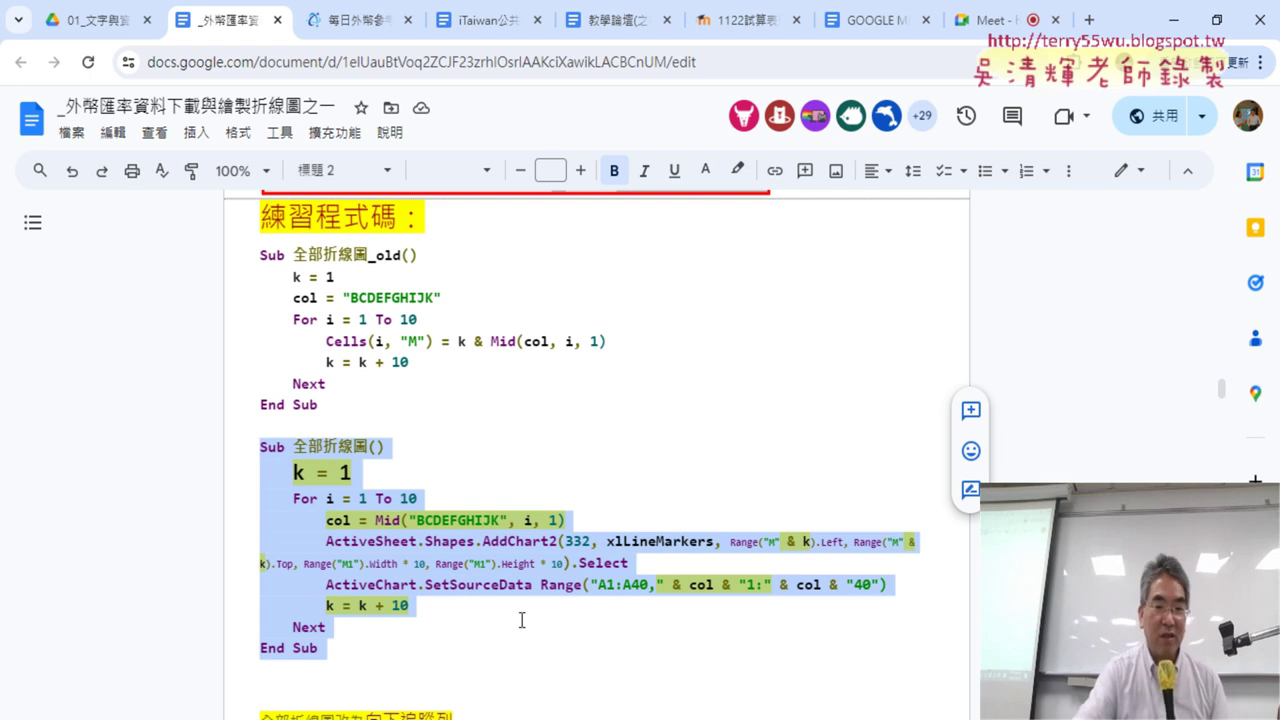
left_click(1174, 20)
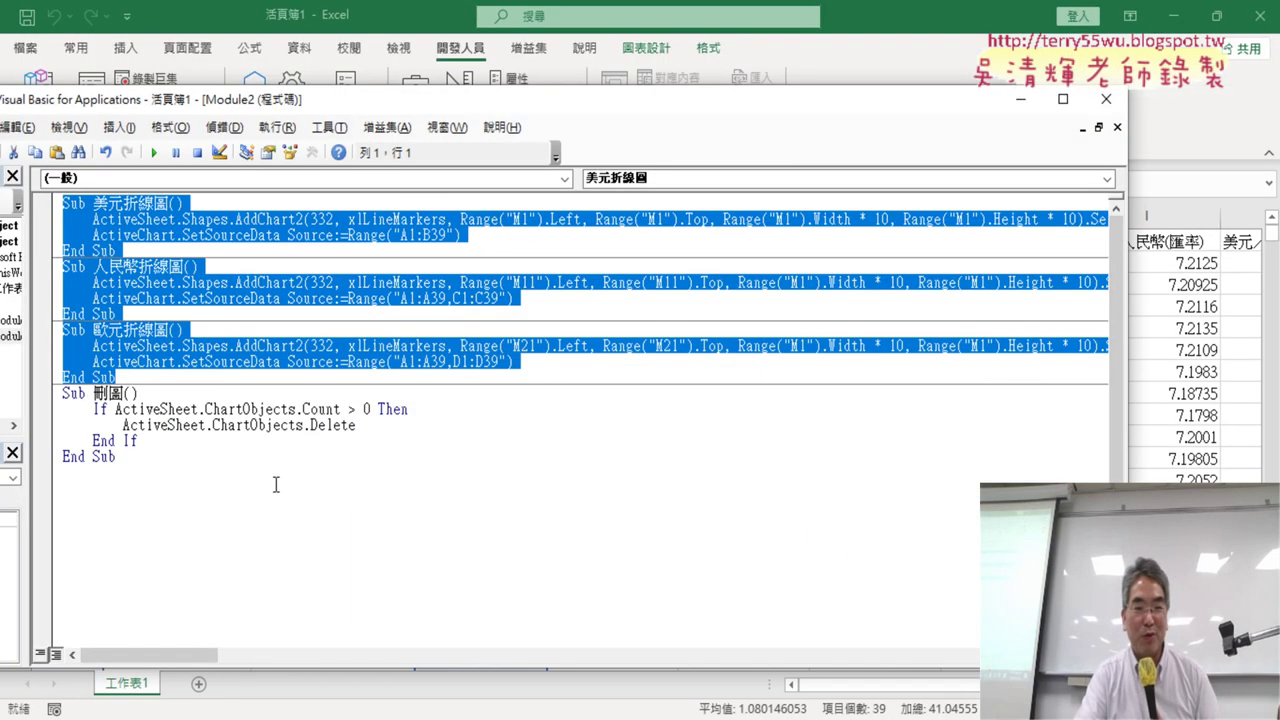
Step: Paste the 全部折線圖 macro onto the empty last line of Module2
left_click(196, 500)
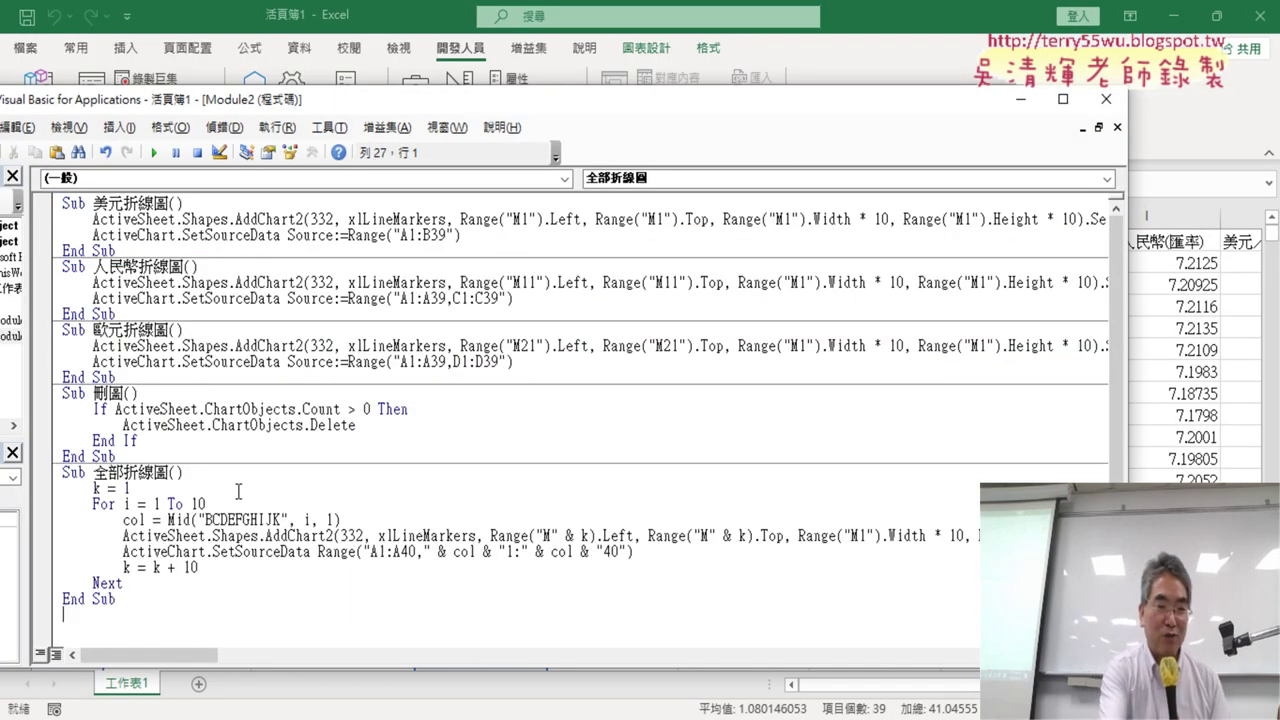
key("ctrl+v")
left_click(1174, 20)
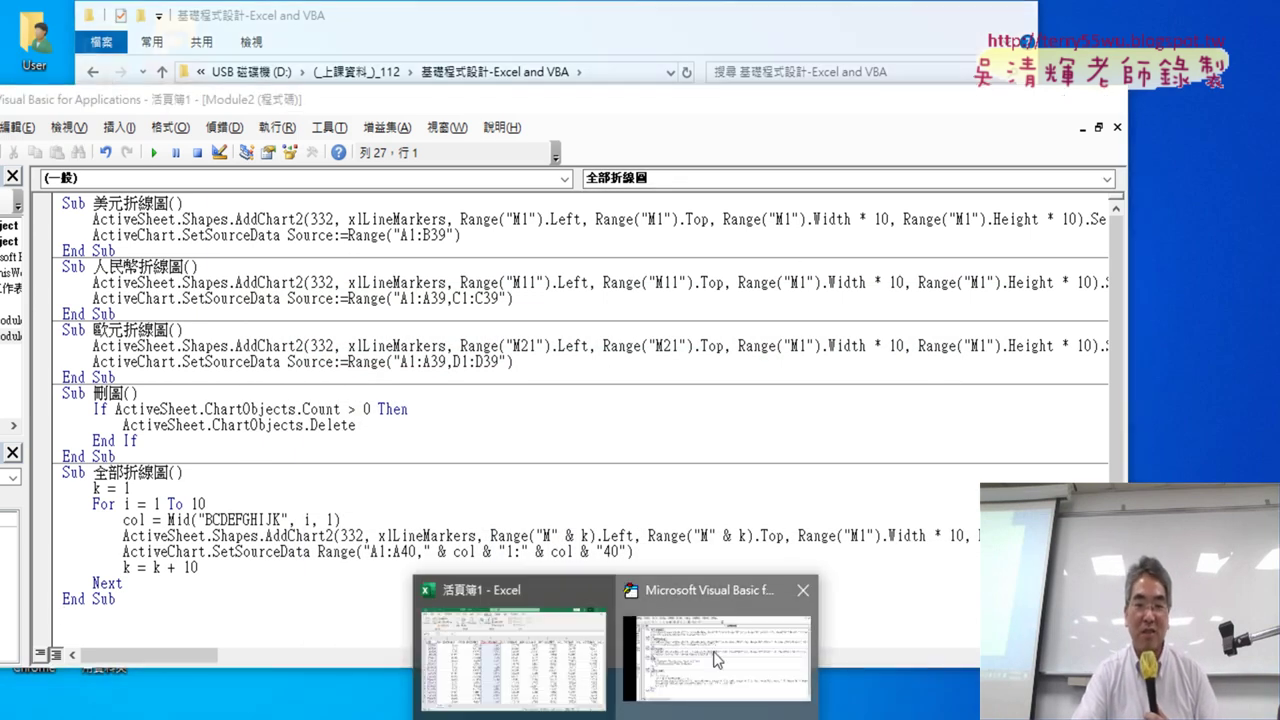
Step: Run the 刪圖 macro to delete the sheet's charts, then narrow the code window
left_click(510, 650)
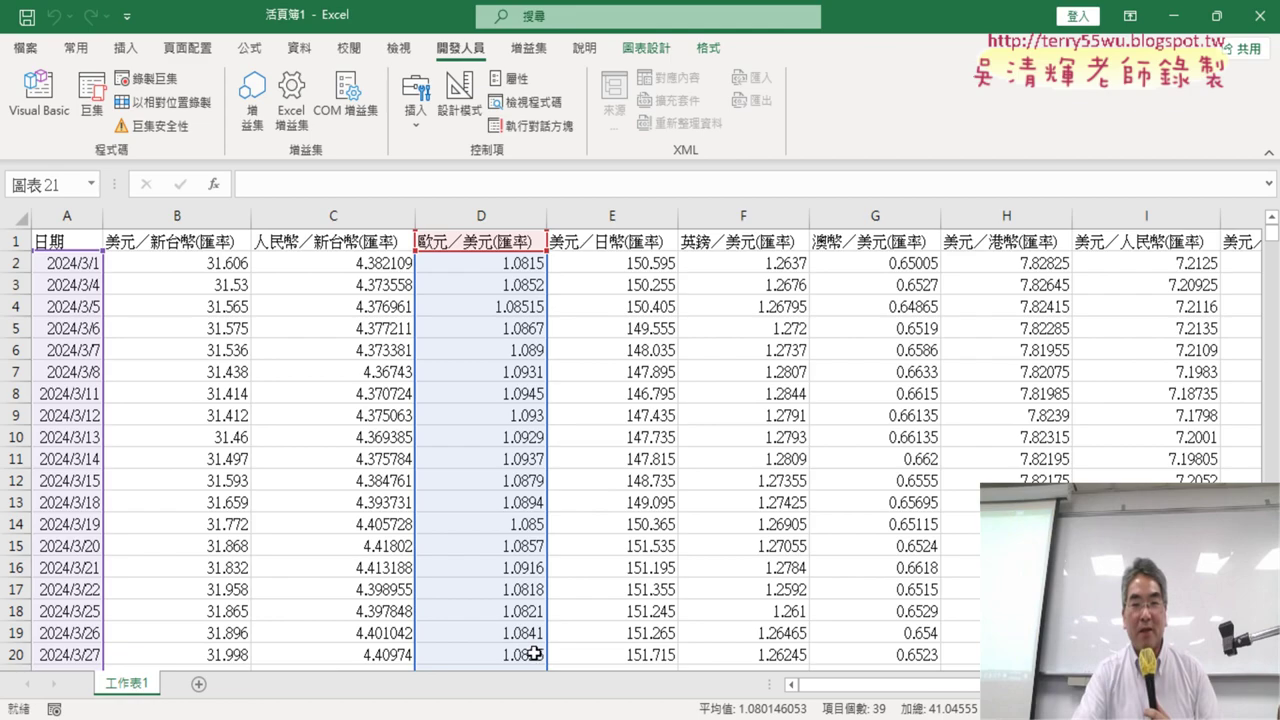
scroll(913, 688, "right", 10)
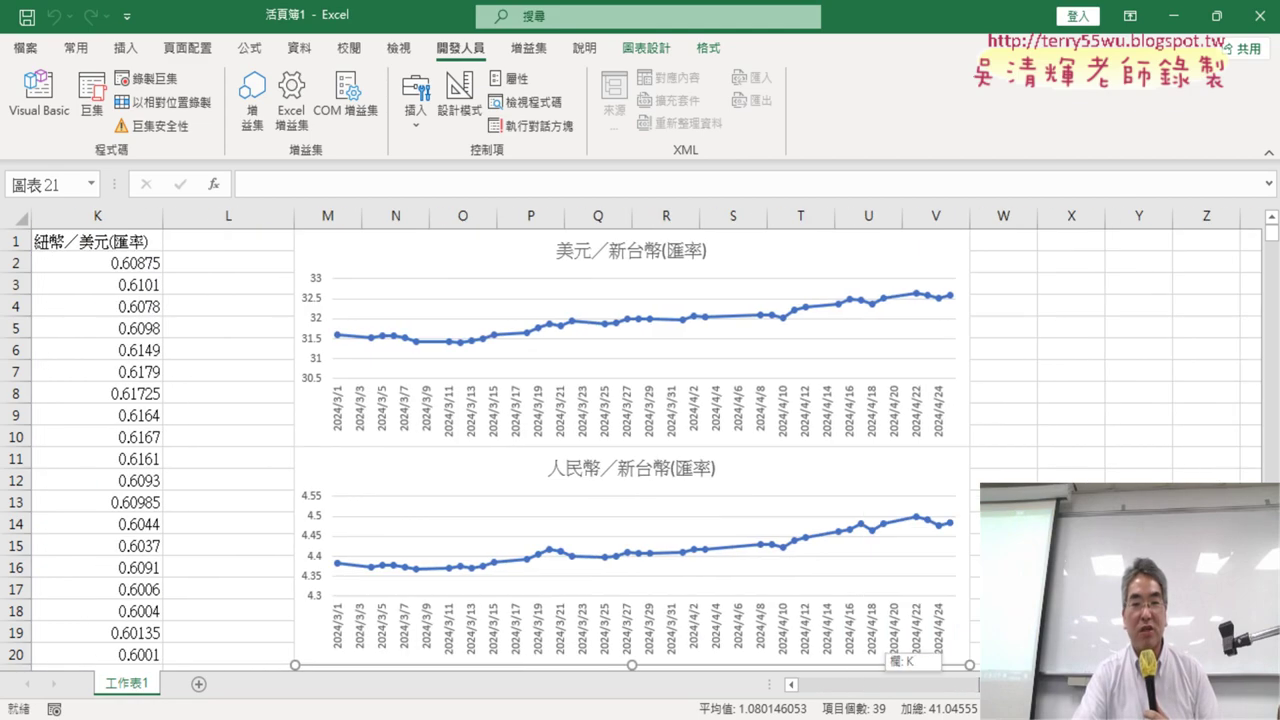
left_click(38, 92)
left_click(222, 410)
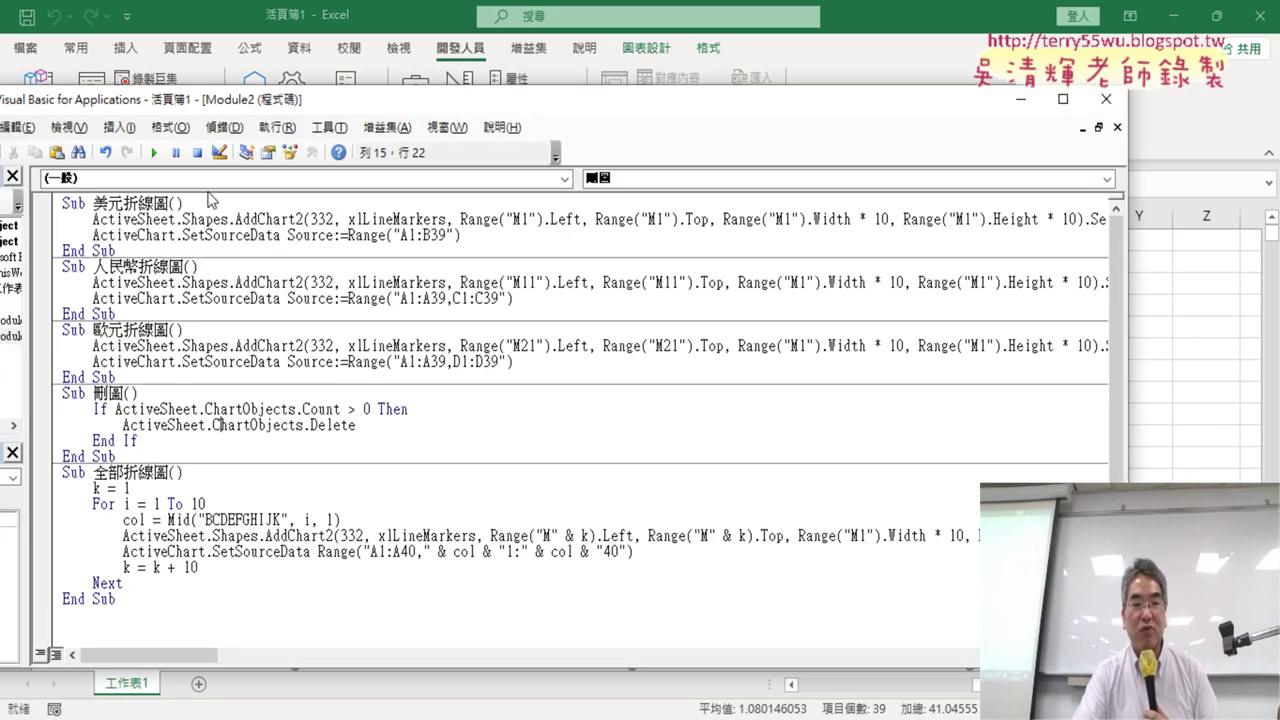
key("F5")
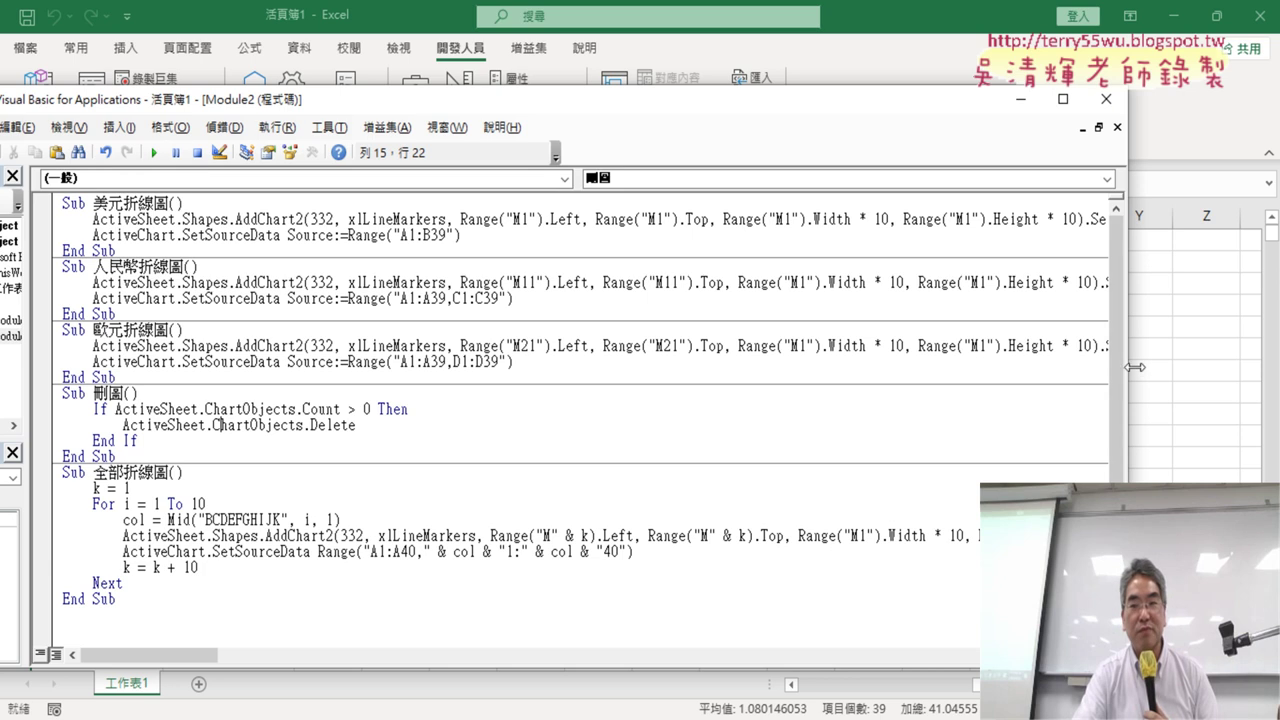
left_click_drag(1128, 367, 380, 353)
Step: Run the 全部折線圖 macro to draw all exchange-rate charts, then select cell Y7
left_click(207, 540)
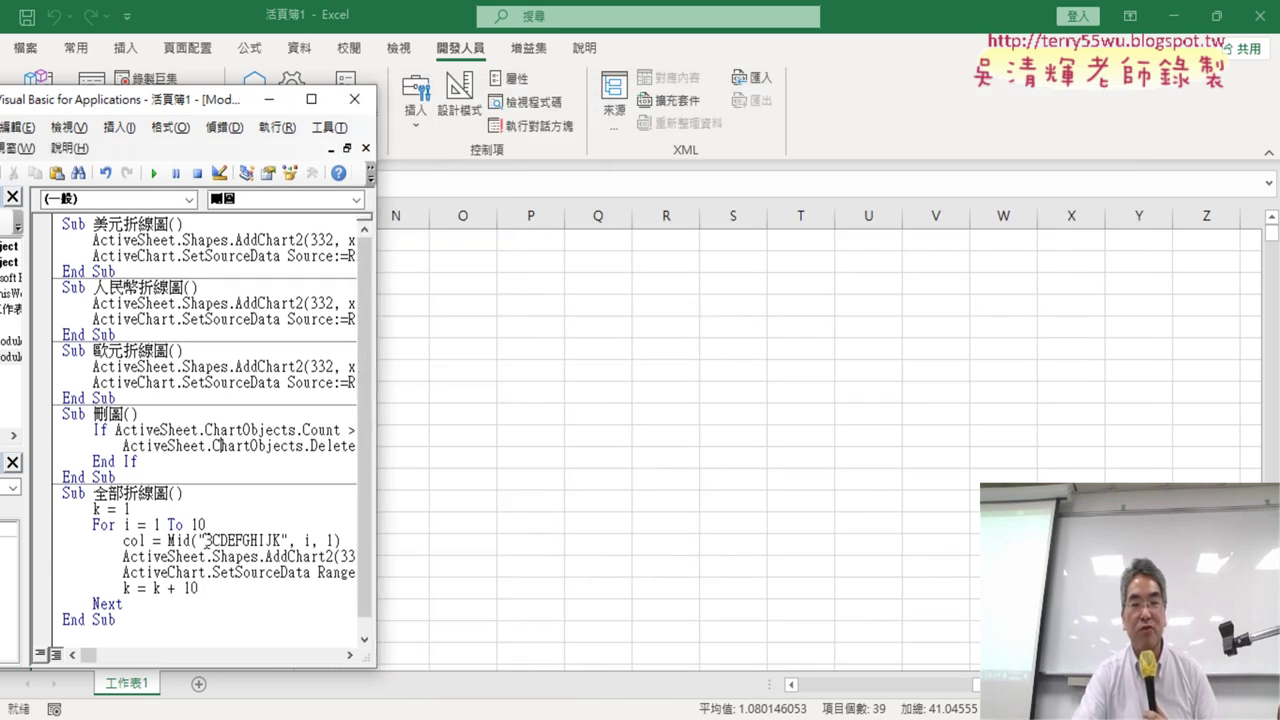
left_click(153, 173)
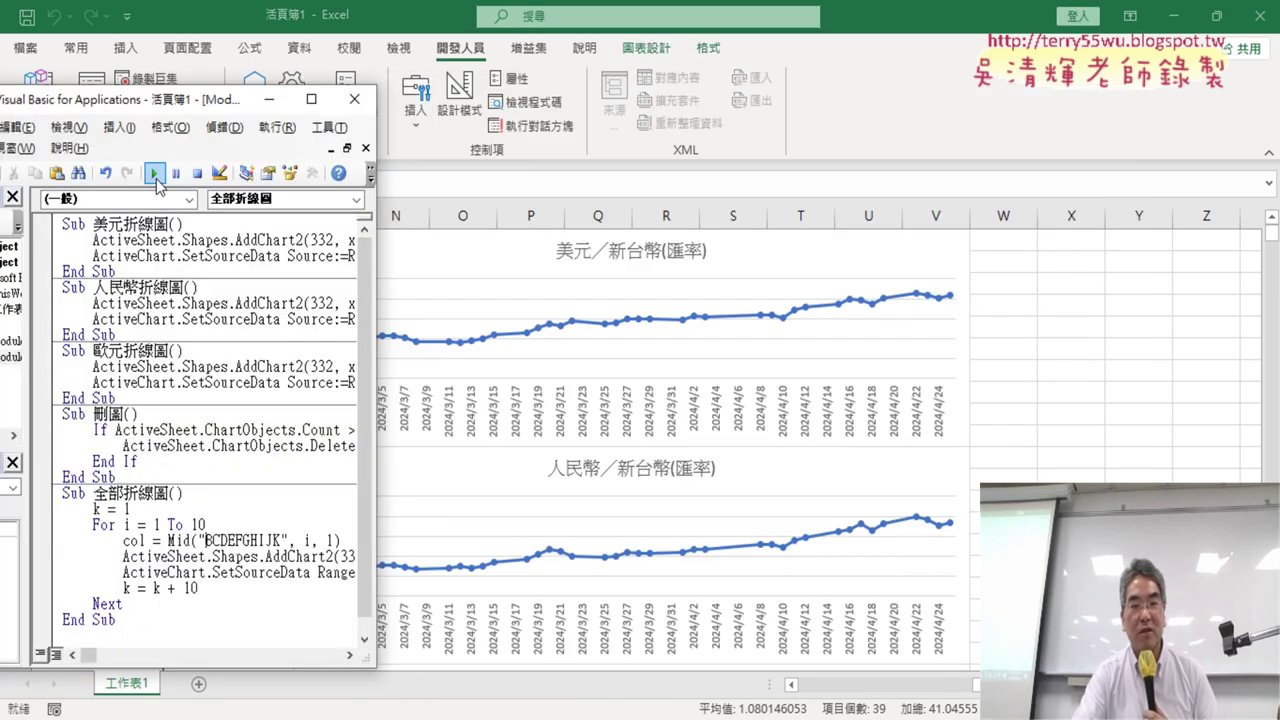
left_click(1127, 375)
Step: Scroll down through the stacked column M charts from 美元／新台幣 to 美元／南非幣 and back up
scroll(1126, 376, "down", 3)
scroll(1126, 376, "down", 2)
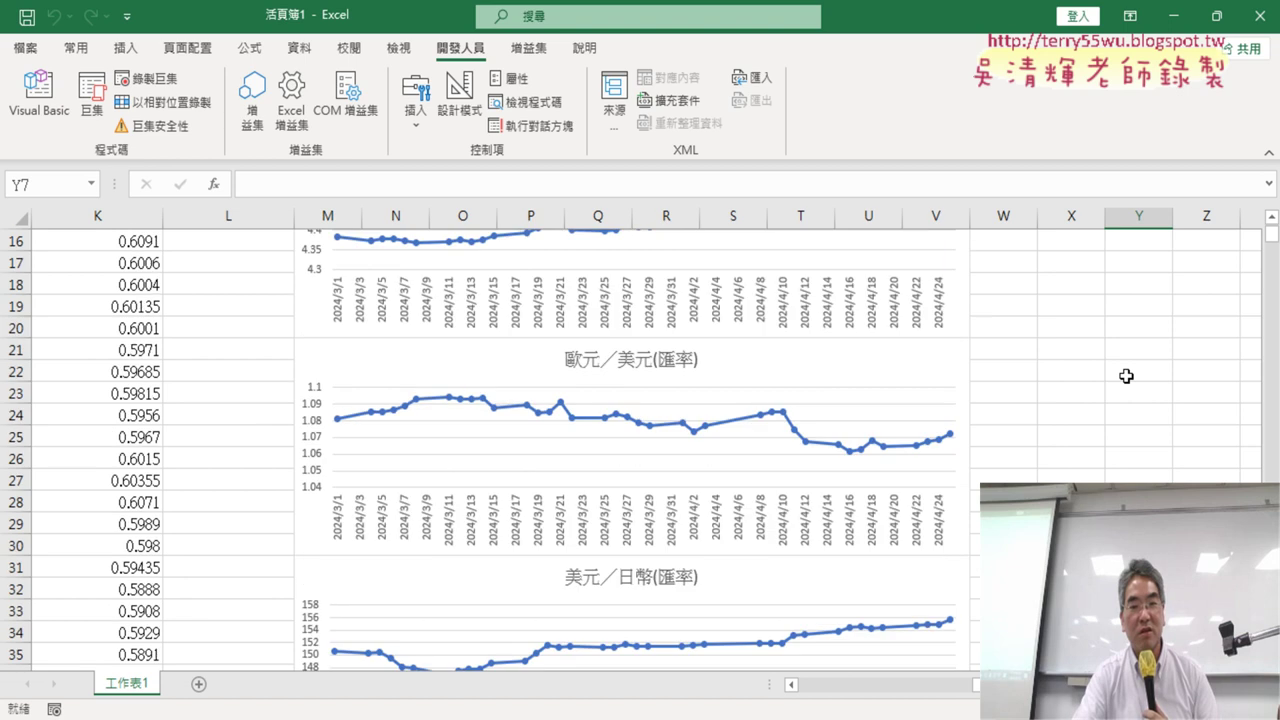
scroll(1126, 376, "down", 6)
scroll(1126, 376, "down", 5)
scroll(1125, 376, "down", 4)
scroll(1125, 376, "down", 2)
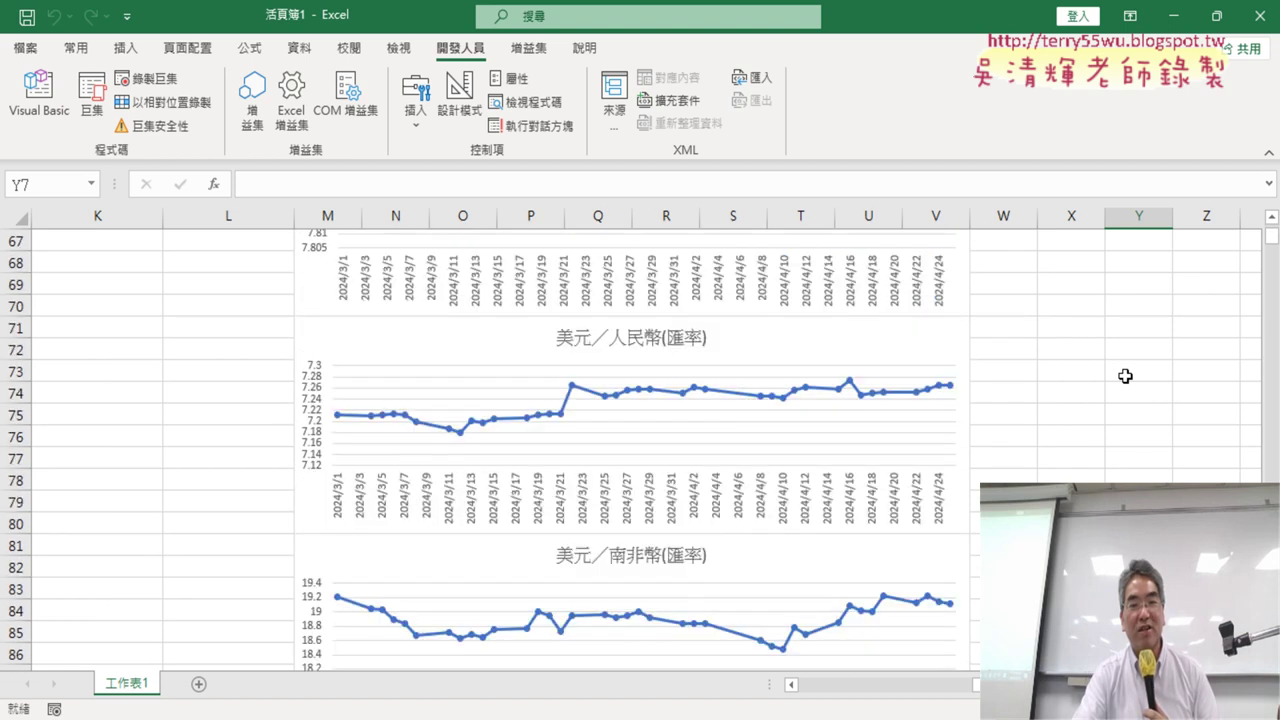
scroll(1125, 376, "down", 2)
scroll(1125, 376, "down", 4)
scroll(1125, 376, "down", 2)
scroll(1125, 376, "up", 7)
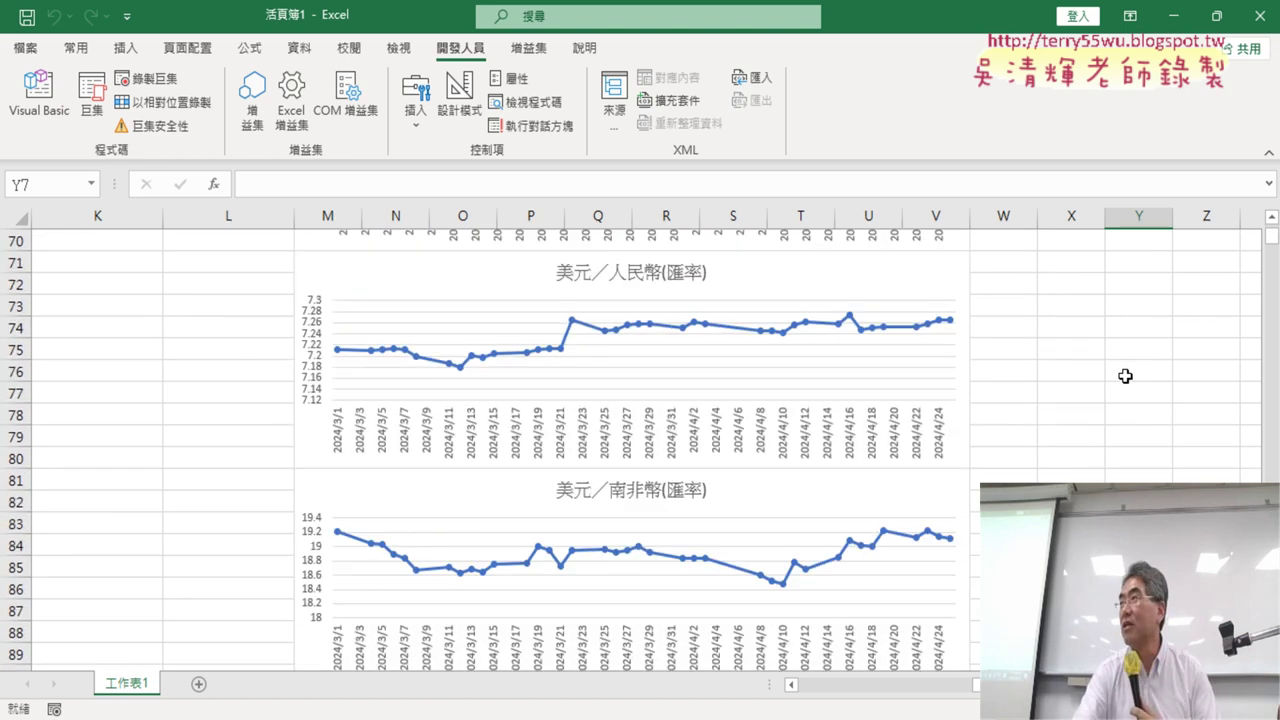
scroll(1125, 376, "up", 8)
scroll(1125, 376, "up", 6)
scroll(1125, 377, "up", 6)
scroll(1125, 376, "up", 3)
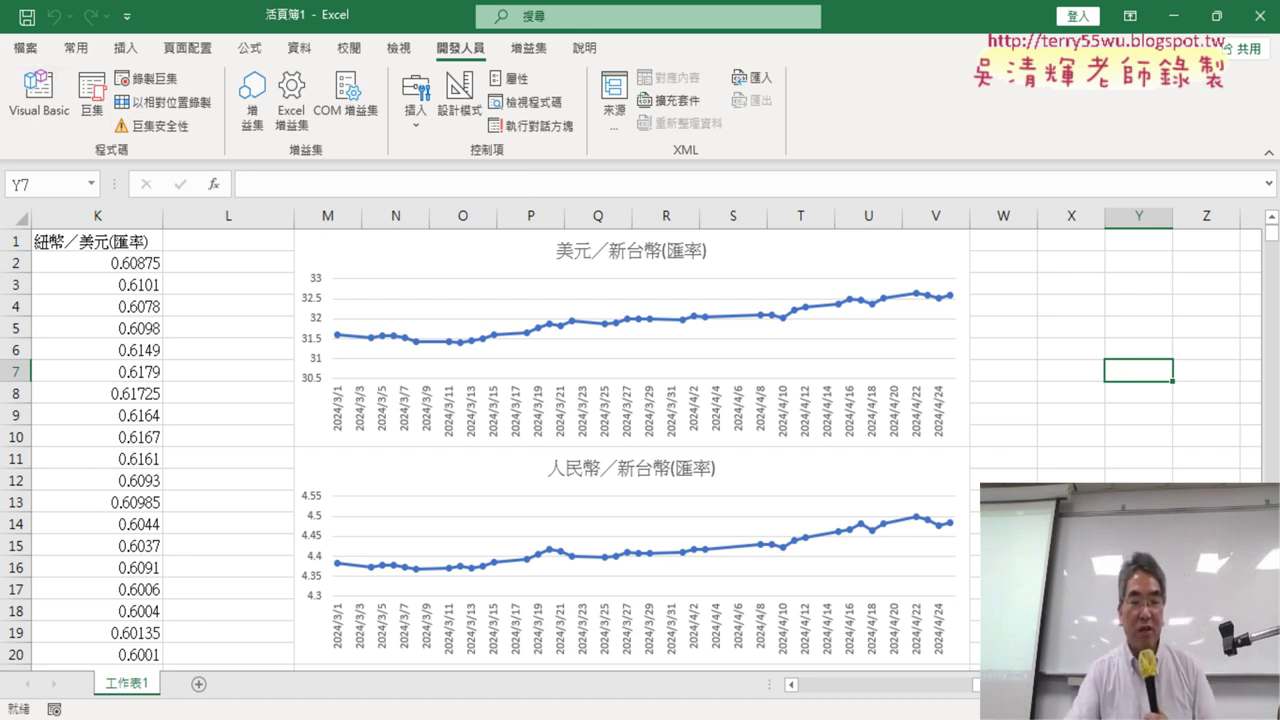
mouse_move(571, 712)
left_click(488, 652)
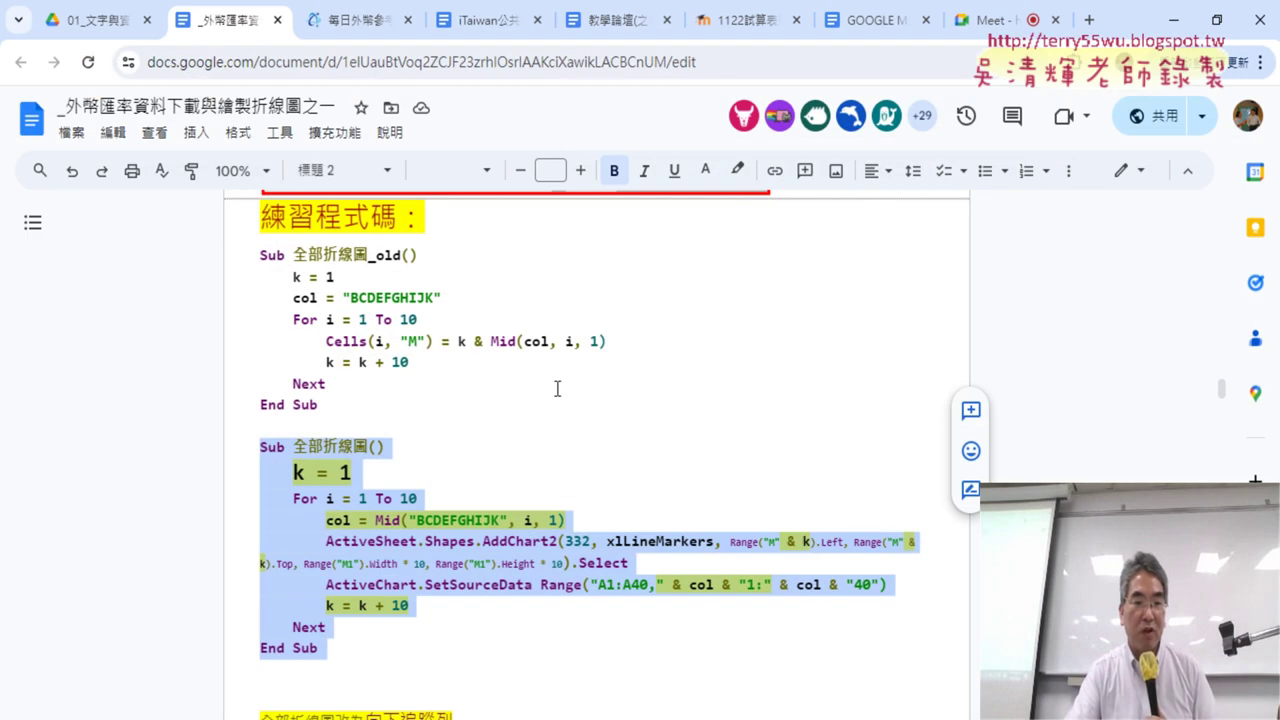
scroll(557, 388, "up", 3)
scroll(545, 365, "up", 5)
scroll(545, 365, "up", 5)
scroll(550, 360, "up", 5)
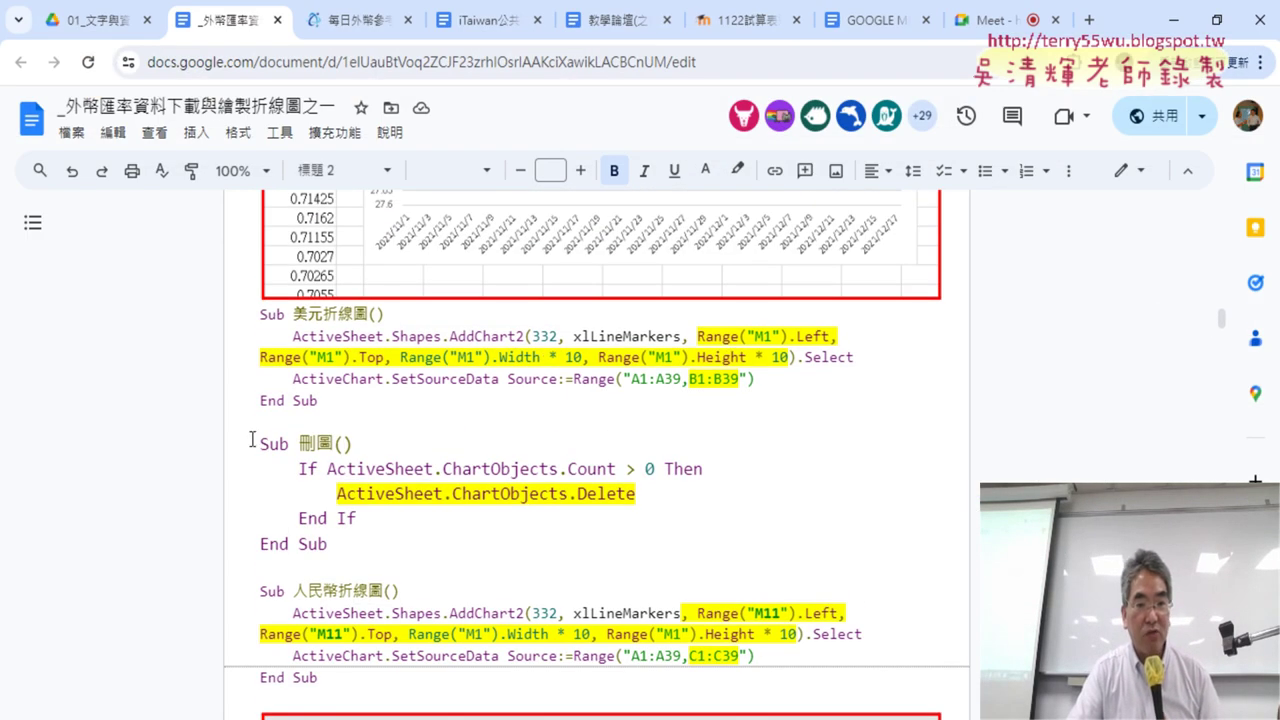
left_click_drag(253, 440, 355, 545)
scroll(710, 437, "down", 2)
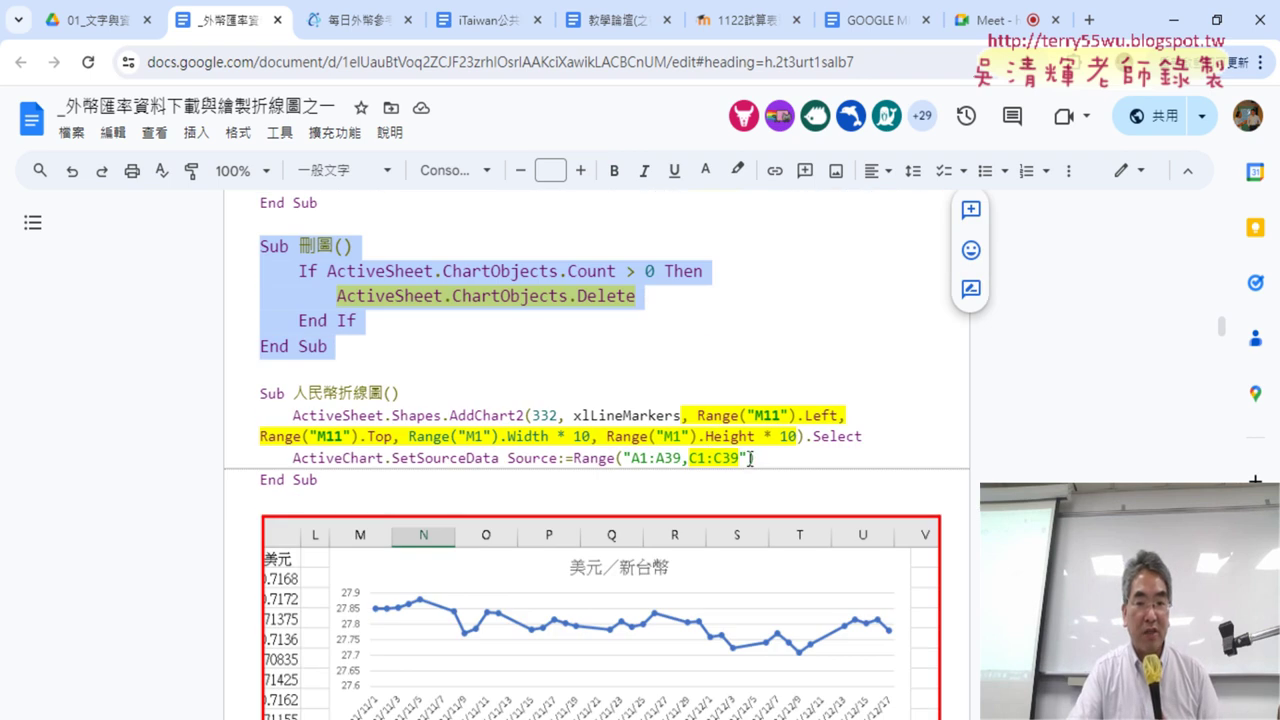
left_click_drag(748, 458, 623, 458)
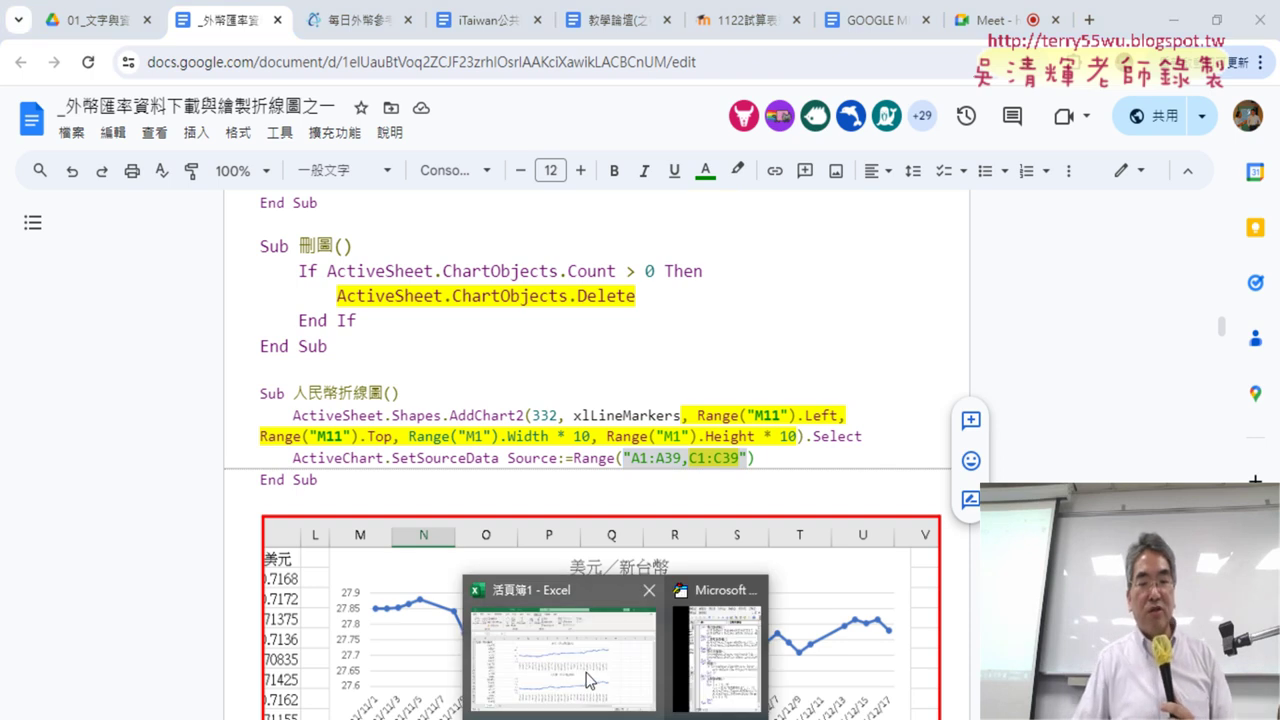
left_click(588, 676)
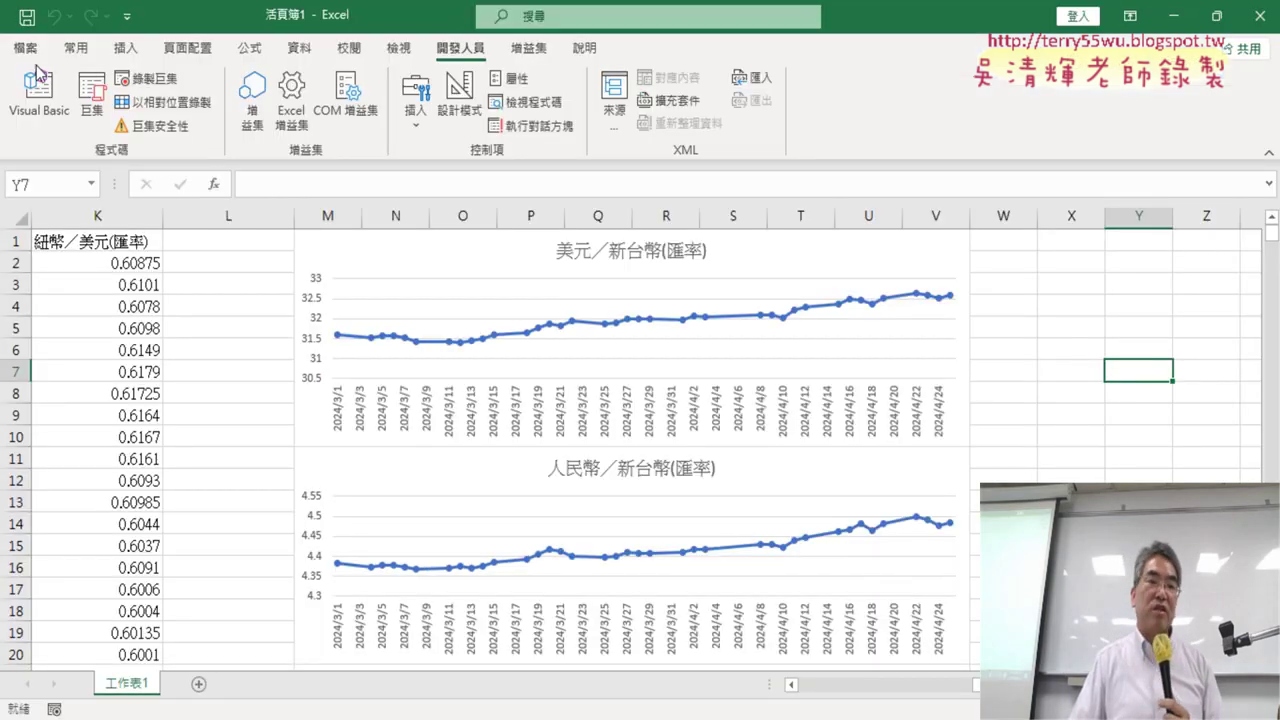